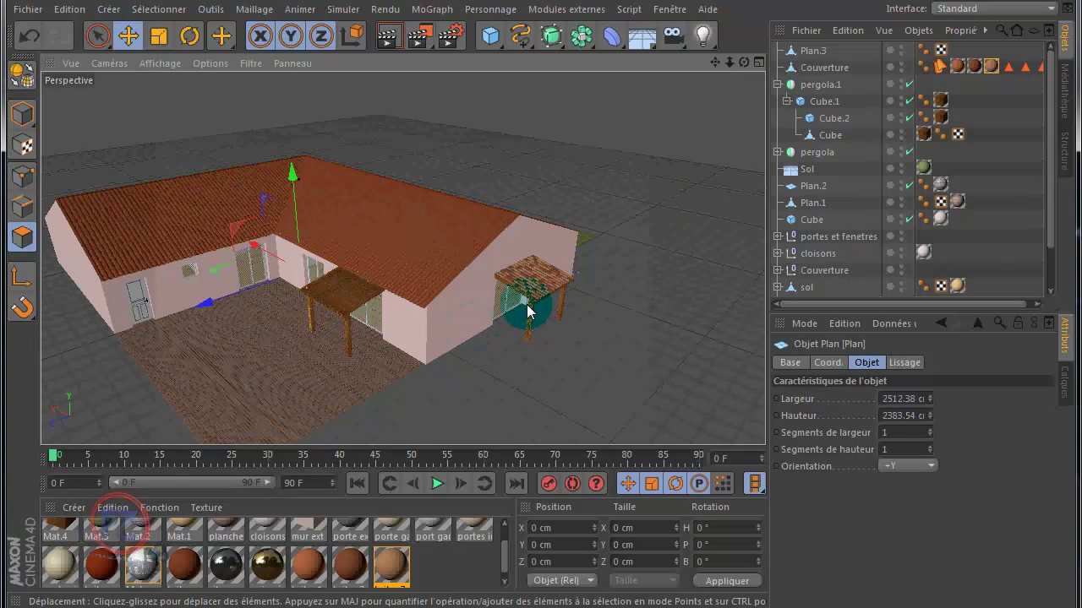
Step: Delete the gable-side pergola.1 with its post hierarchy and the top-level Couverture tile covering on it
{"action": "scroll", "coordinate": [532, 299], "scroll_direction": "up", "scroll_amount": 8}
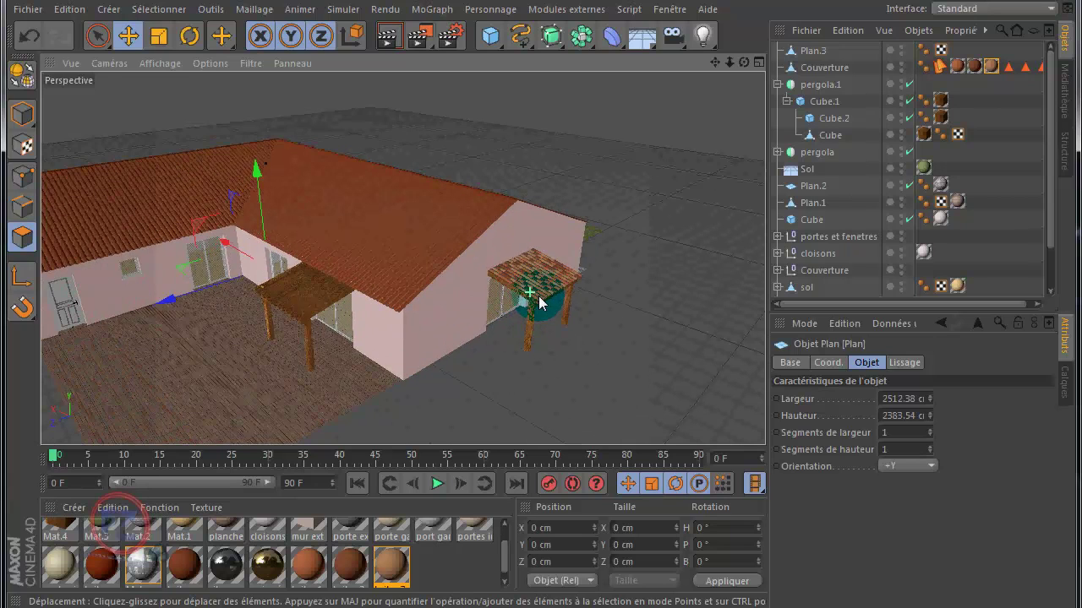
{"action": "scroll", "coordinate": [539, 301], "scroll_direction": "up", "scroll_amount": 8}
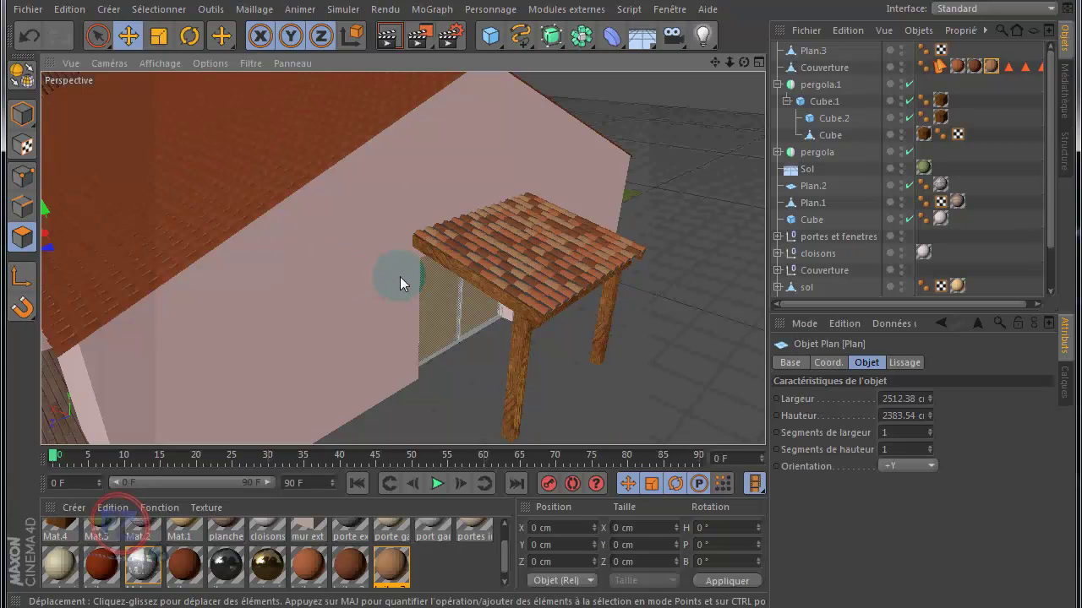
{"action": "scroll", "coordinate": [399, 276], "scroll_direction": "down", "scroll_amount": 6}
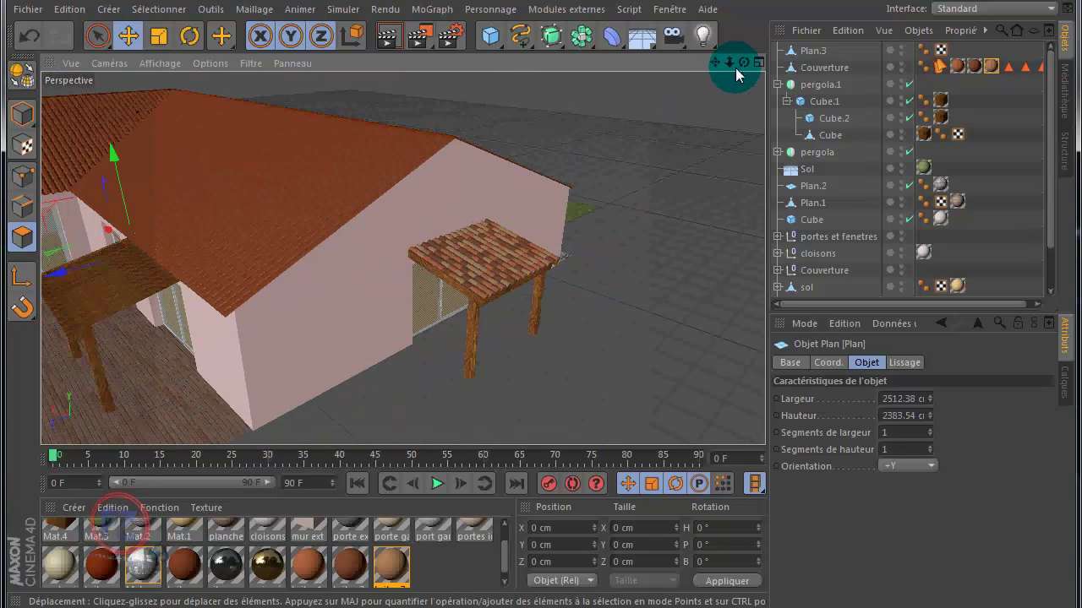
{"action": "left_click_drag", "start_coordinate": [743, 61], "coordinate": [541, 304]}
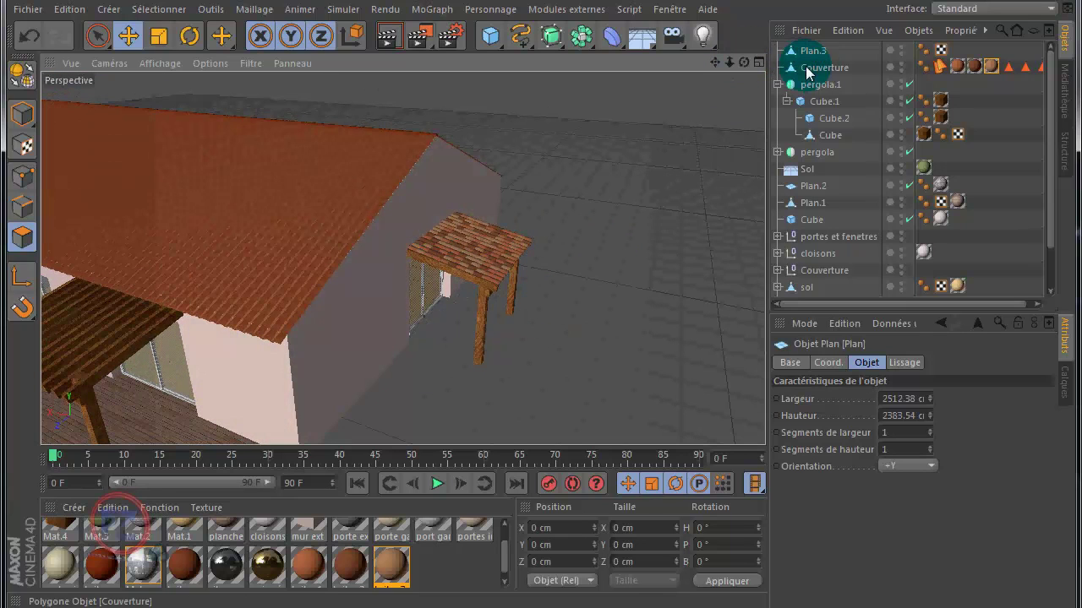
{"action": "left_click", "coordinate": [818, 85]}
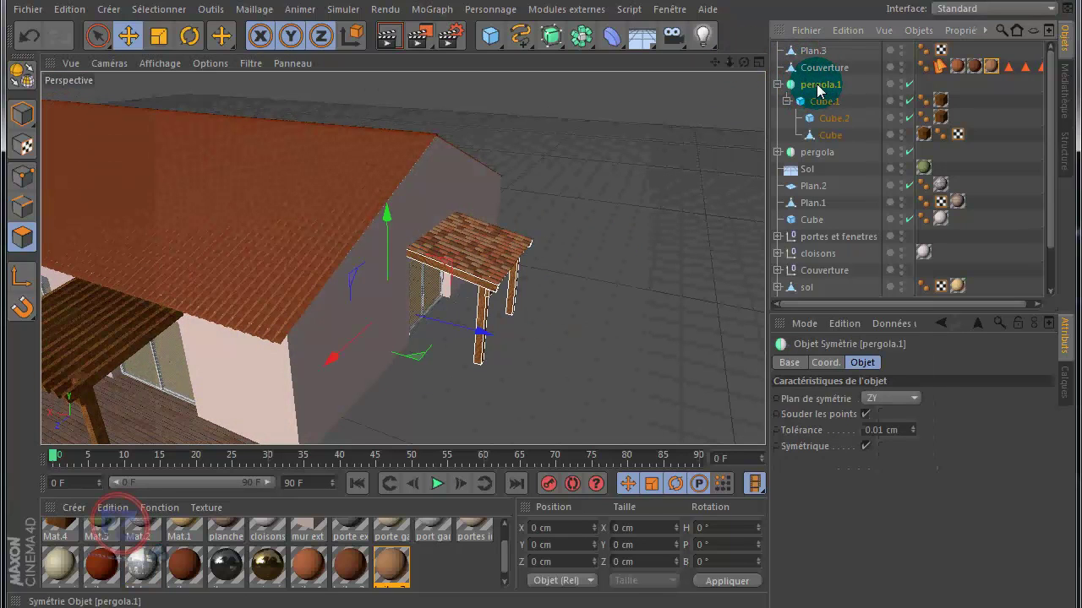
{"action": "key", "text": "Delete"}
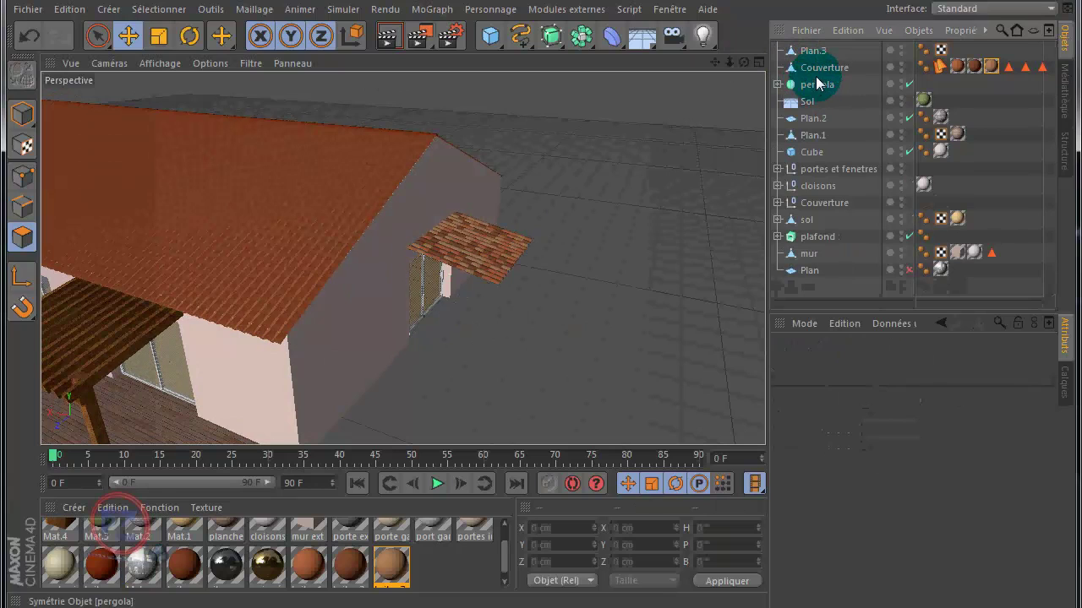
{"action": "left_click", "coordinate": [820, 69]}
{"action": "key", "text": "Delete"}
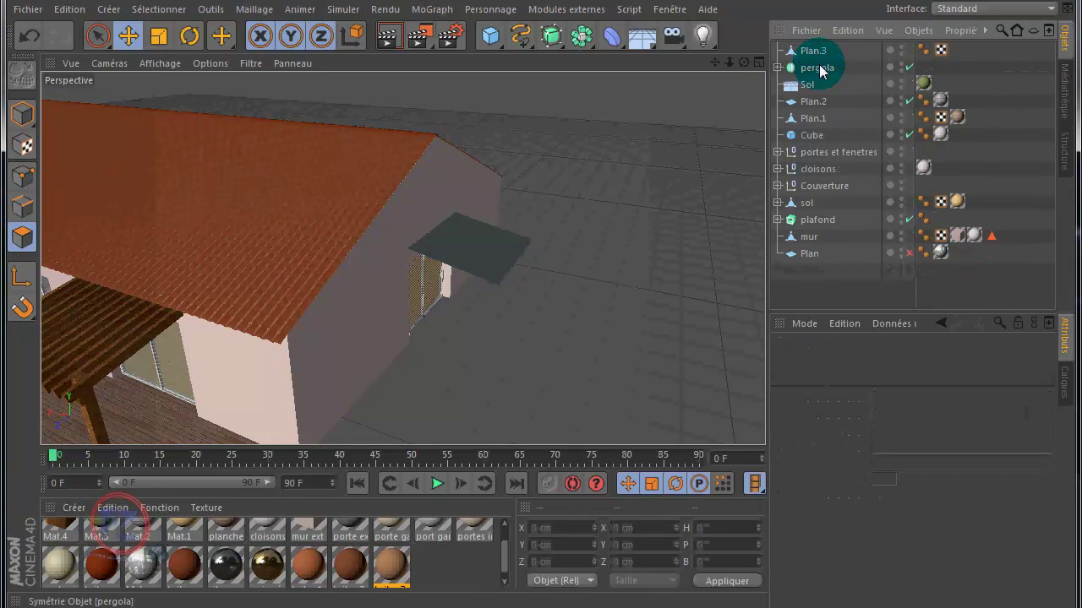
Step: Delete the remaining Plan.3 roof plane and the terrace-side pergola object
{"action": "left_click", "coordinate": [814, 52]}
{"action": "key", "text": "Delete"}
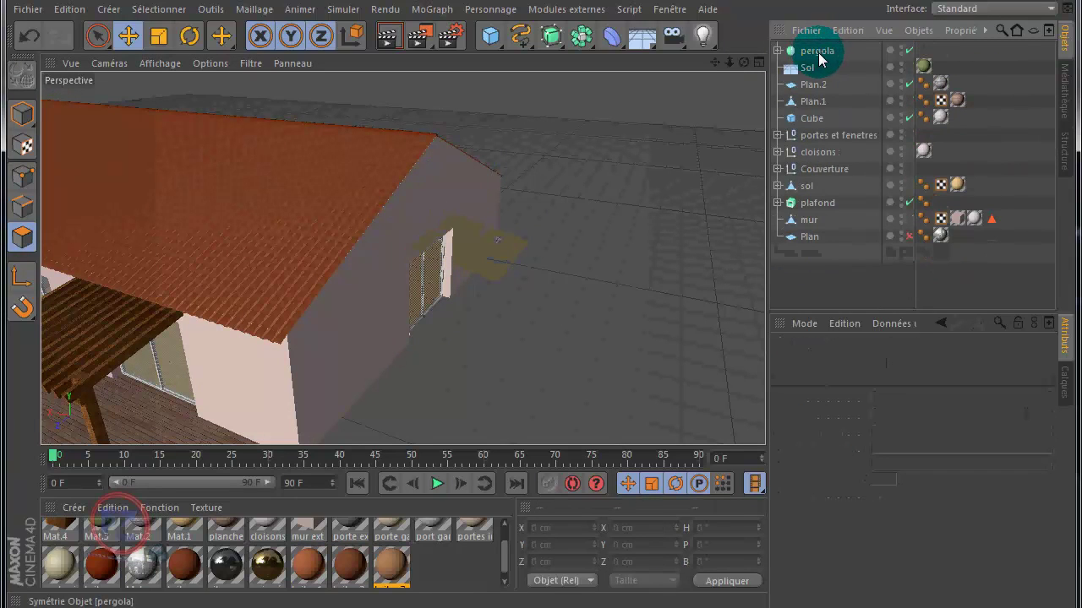
{"action": "left_click", "coordinate": [816, 53]}
{"action": "key", "text": "Delete"}
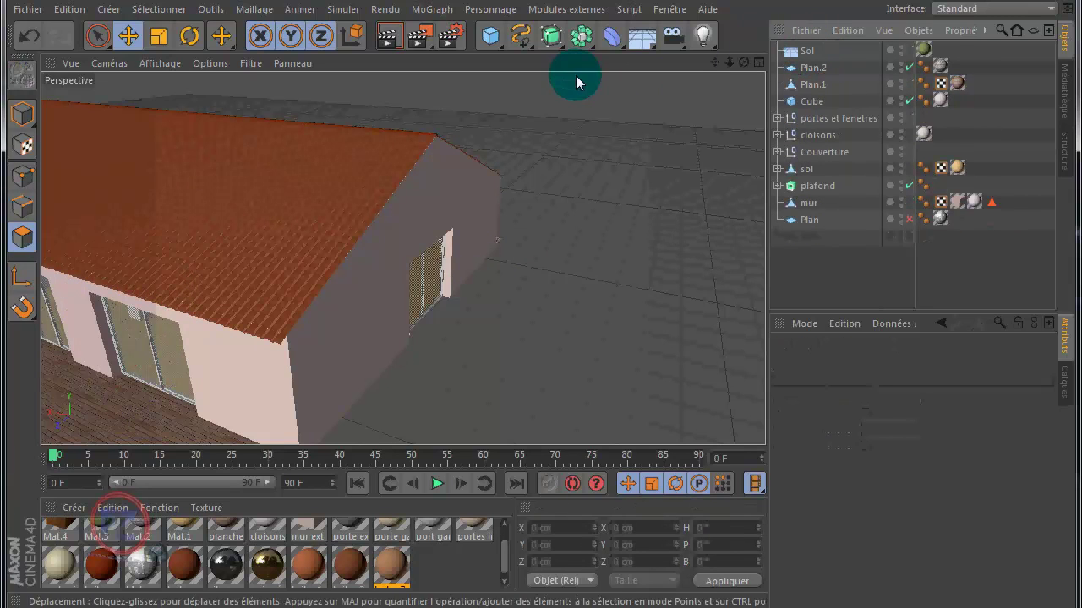
Step: Add a cube and move it onto the terrace in front of the wall between the two sliding doors
{"action": "left_click_drag", "start_coordinate": [742, 64], "coordinate": [542, 311]}
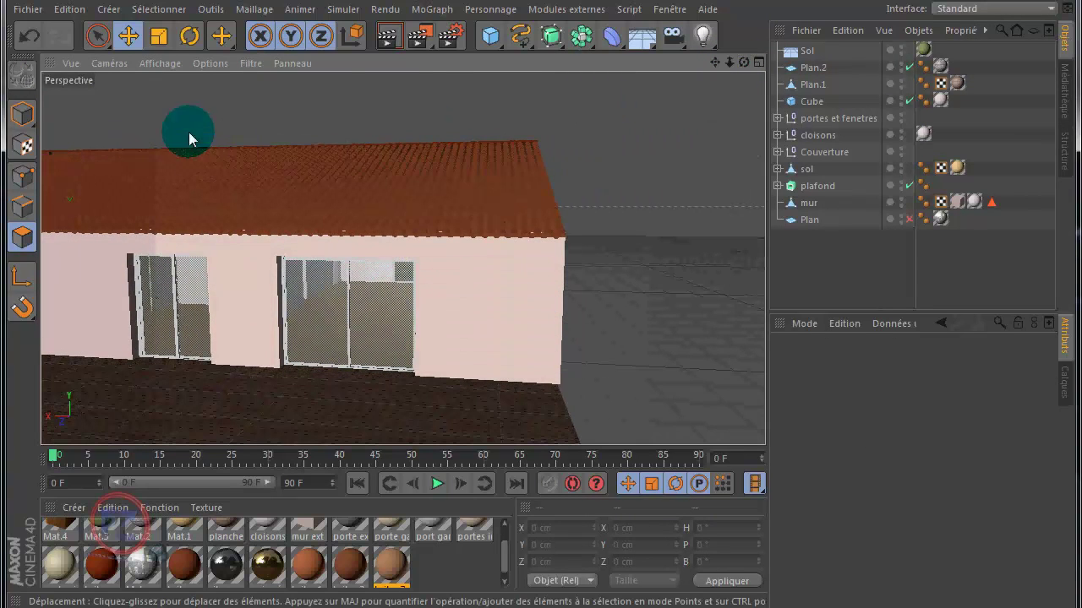
{"action": "left_click", "coordinate": [490, 36]}
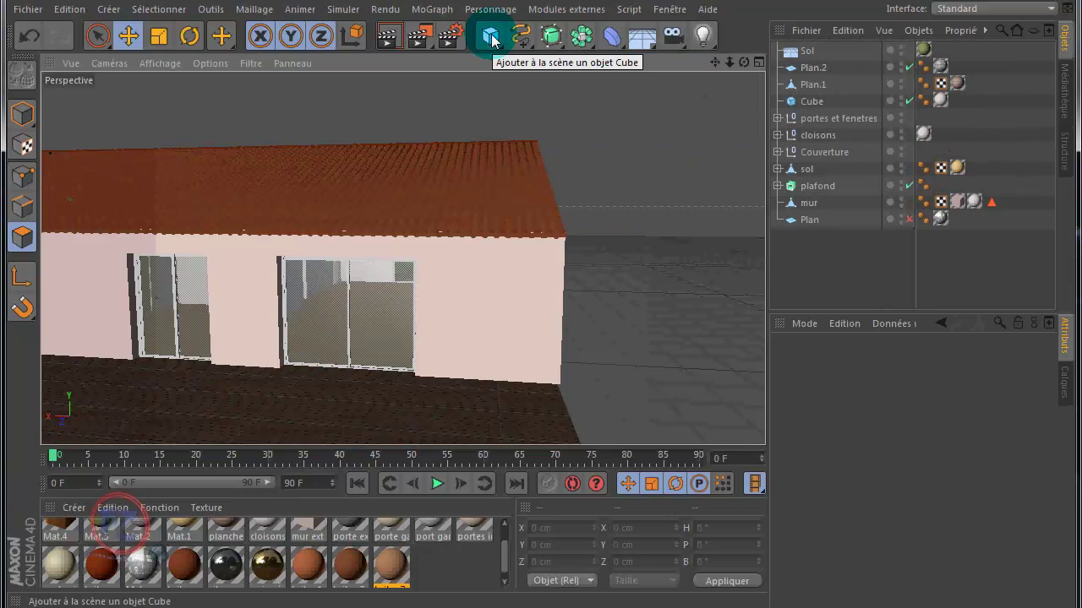
{"action": "left_click", "coordinate": [490, 36]}
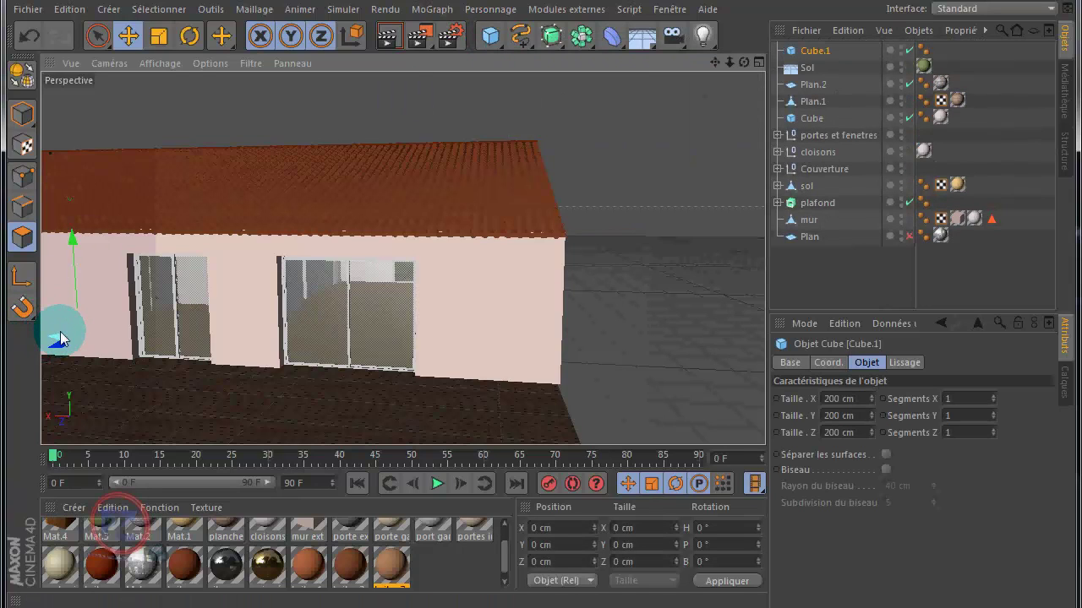
{"action": "left_click_drag", "start_coordinate": [61, 338], "coordinate": [277, 346]}
{"action": "left_click_drag", "start_coordinate": [258, 382], "coordinate": [223, 433]}
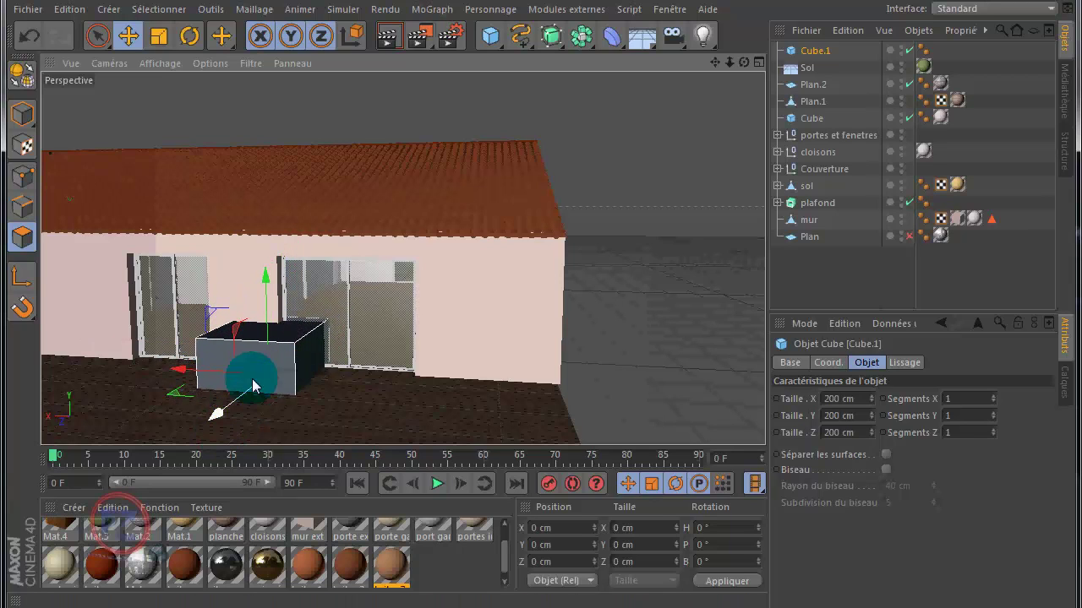
Step: Resize the new cube into a post of 20 cm in X, 250 cm in Y and 20 cm in Z
{"action": "left_click", "coordinate": [835, 400]}
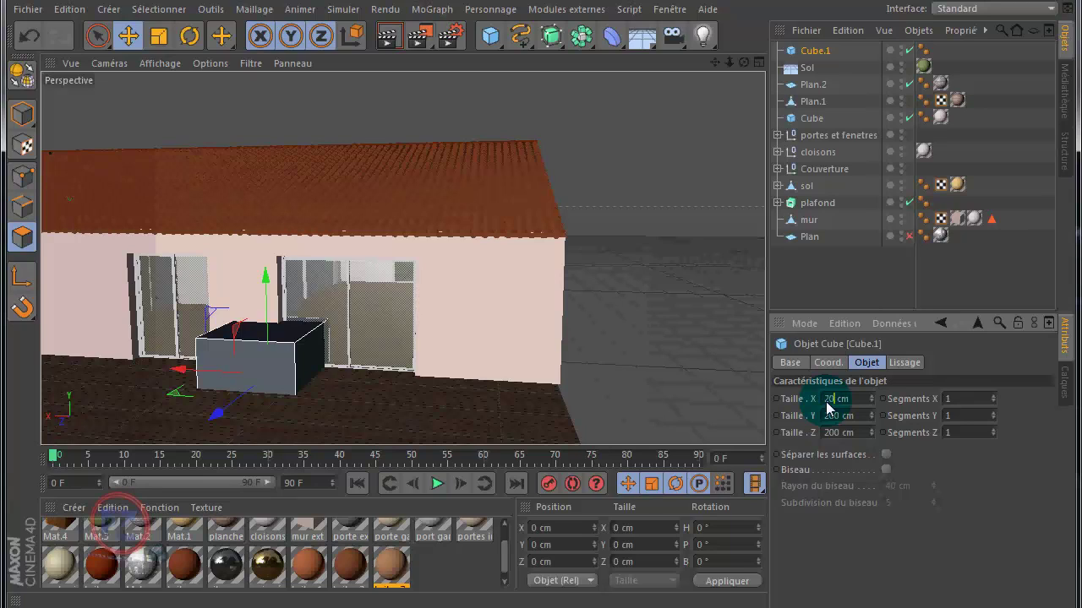
{"action": "key", "text": "Tab"}
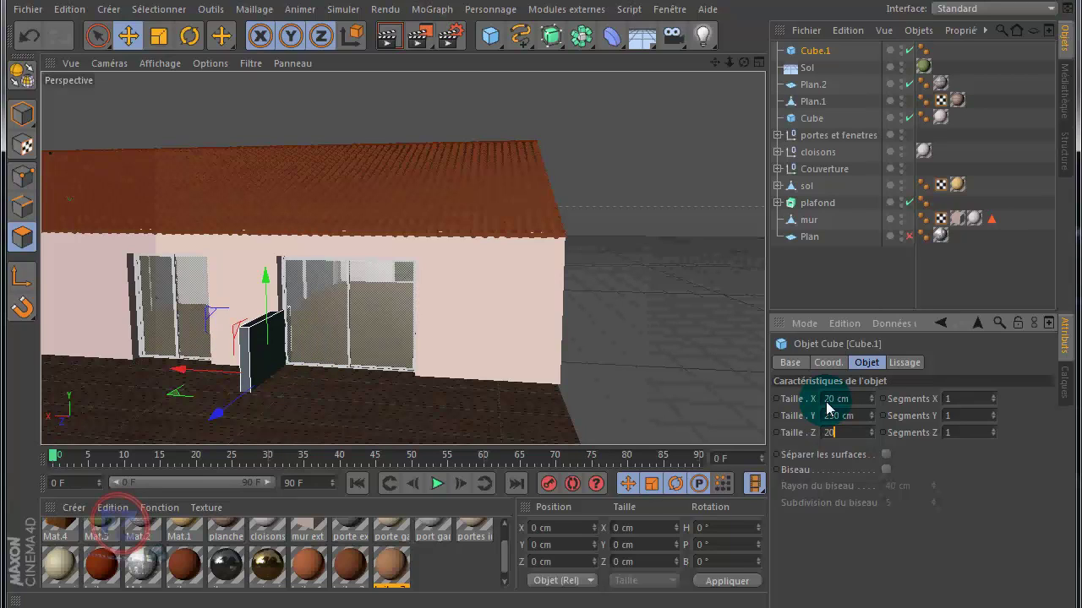
{"action": "type", "text": "20"}
{"action": "key", "text": "Return"}
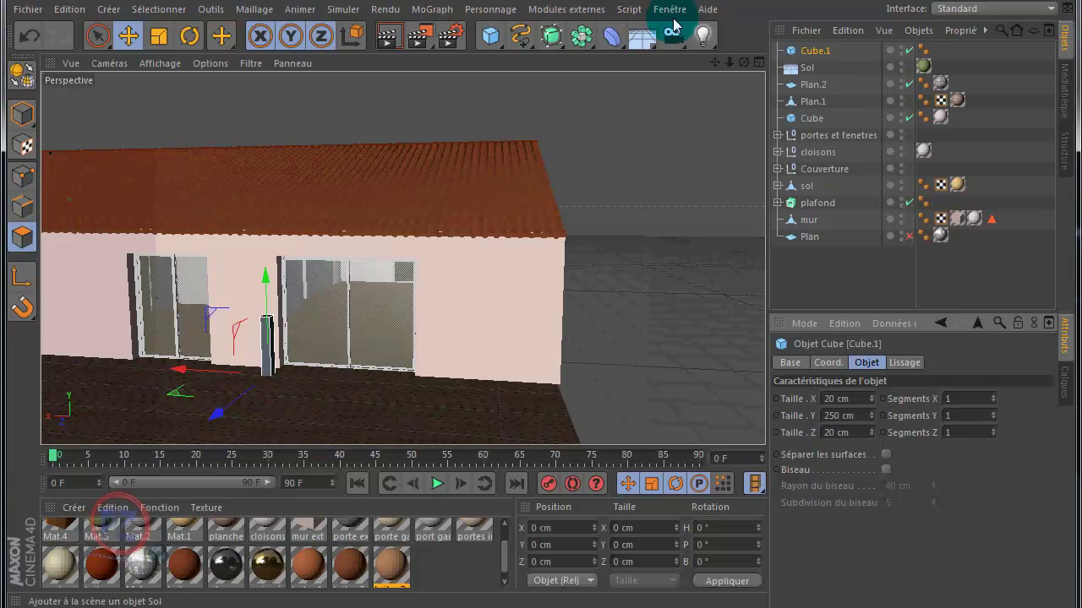
Step: Shift the post toward the house and sideways until it lines up just left of the large sliding door's frame
{"action": "left_click_drag", "start_coordinate": [744, 65], "coordinate": [541, 309]}
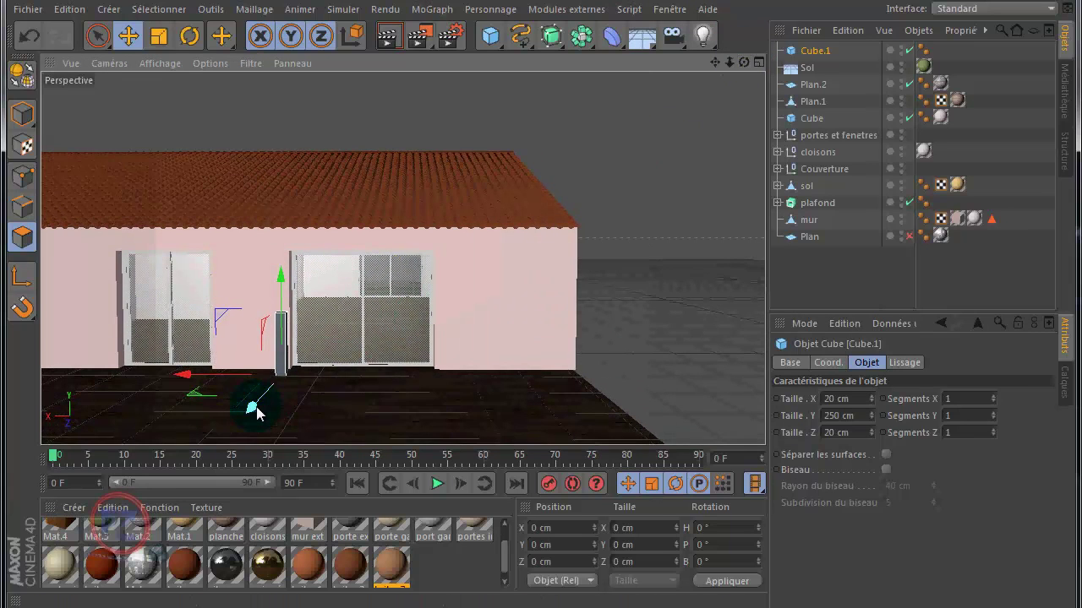
{"action": "left_click_drag", "start_coordinate": [253, 412], "coordinate": [262, 403]}
{"action": "scroll", "coordinate": [287, 372], "scroll_direction": "up", "scroll_amount": 5}
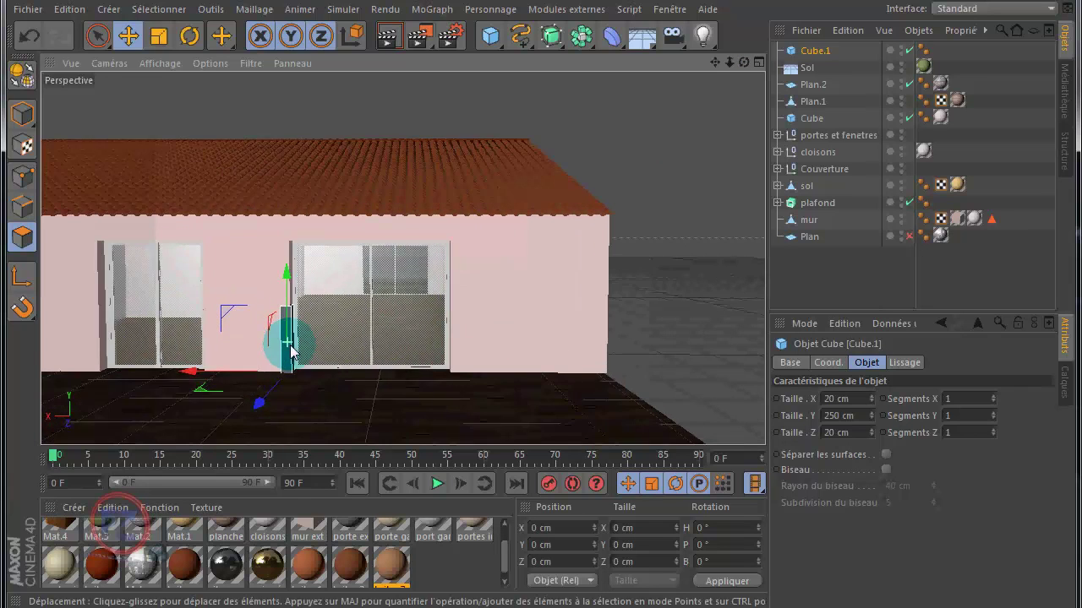
{"action": "scroll", "coordinate": [287, 372], "scroll_direction": "up", "scroll_amount": 6}
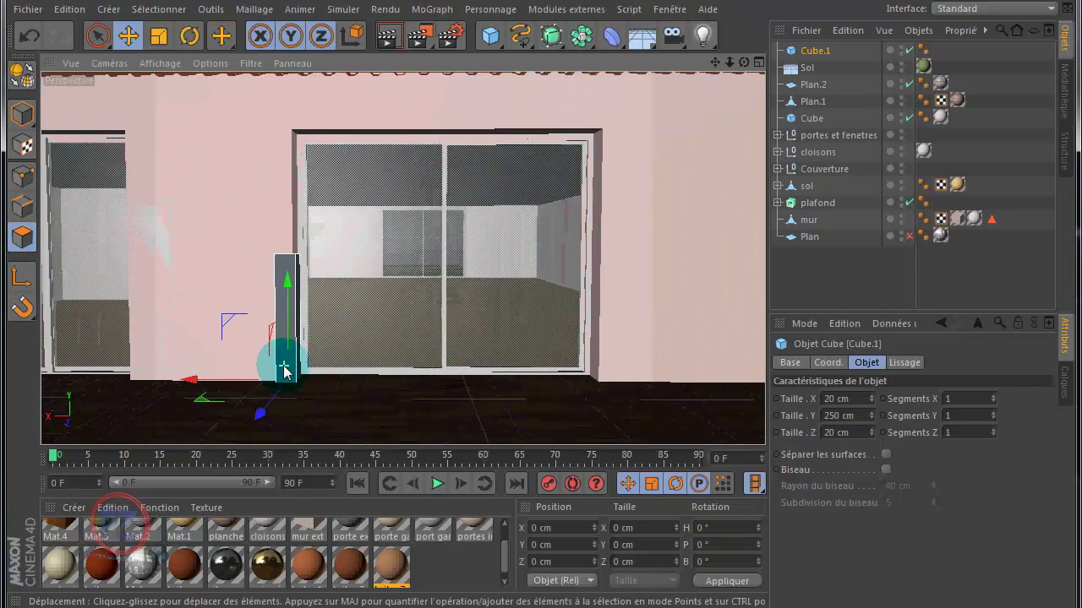
{"action": "left_click_drag", "start_coordinate": [194, 386], "coordinate": [190, 389]}
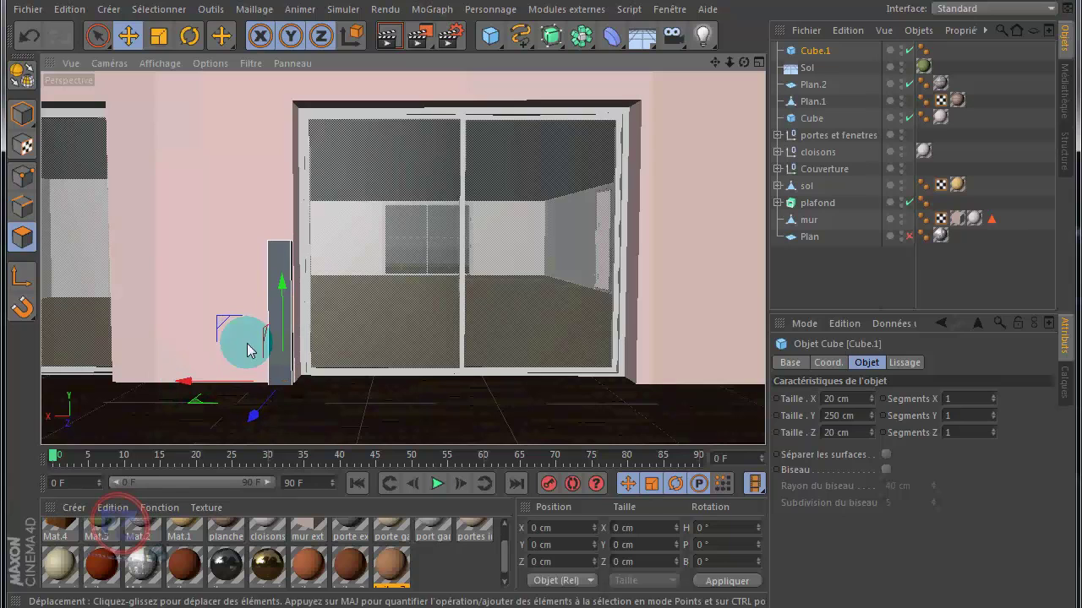
Step: Raise the half-buried post vertically until its base stands on the terrace floor
{"action": "right_click_drag", "start_coordinate": [426, 176], "coordinate": [656, 108], "text": "alt"}
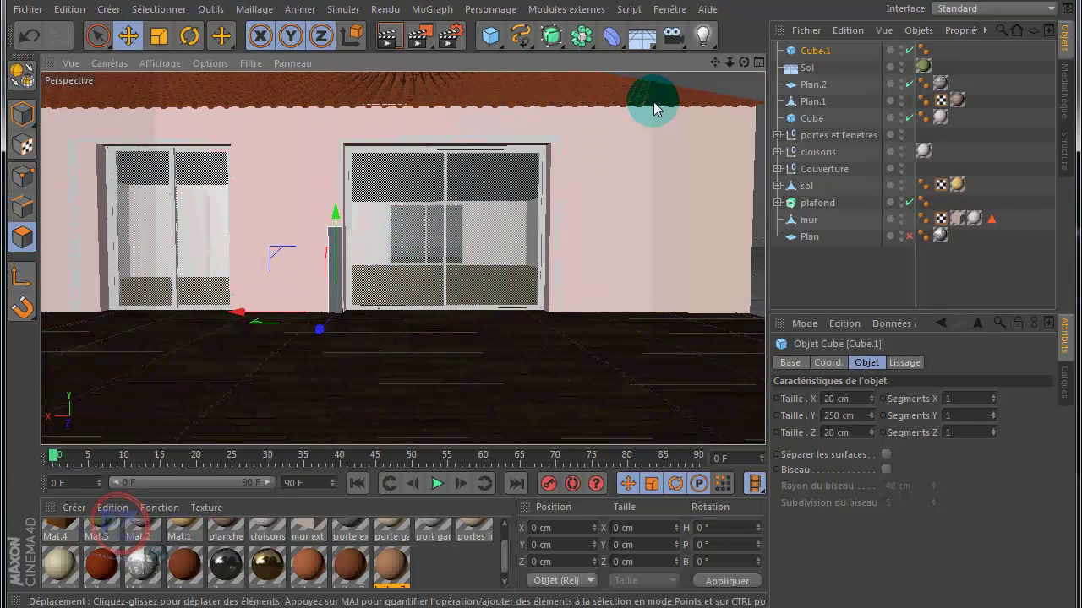
{"action": "left_click_drag", "start_coordinate": [541, 304], "coordinate": [150, 324], "text": "alt"}
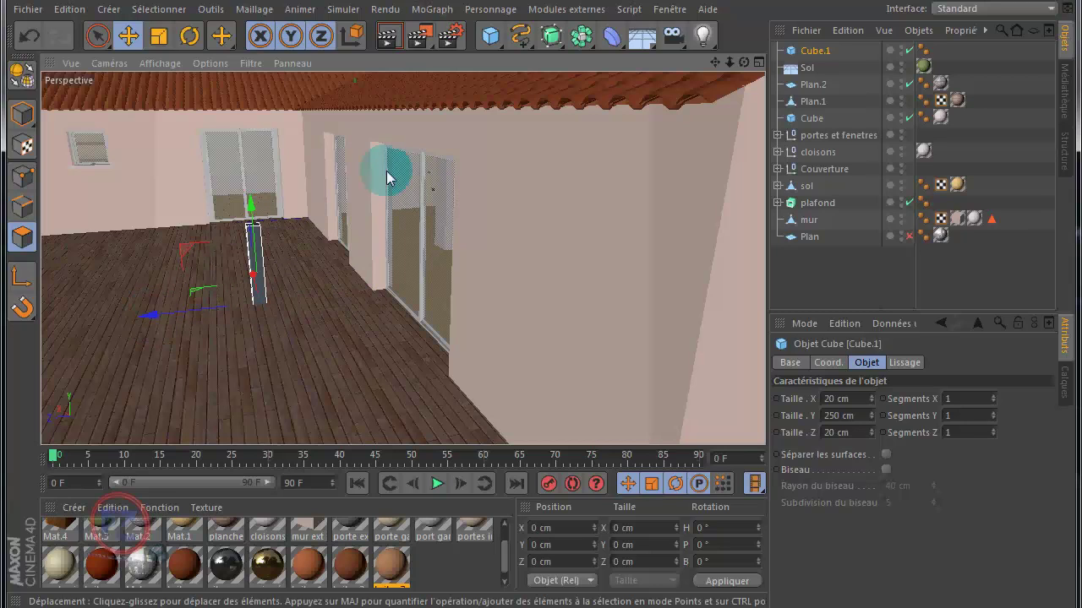
{"action": "left_click", "coordinate": [575, 12]}
{"action": "left_click", "coordinate": [566, 92]}
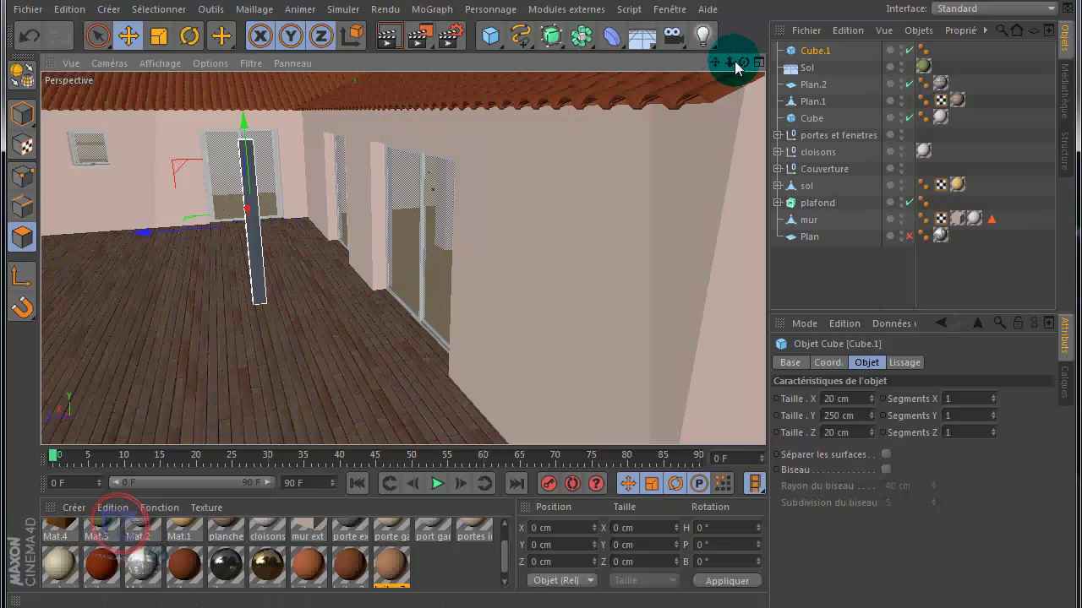
Step: Add a Symétrie object to the scene for mirroring the post
{"action": "left_click_drag", "start_coordinate": [744, 63], "coordinate": [541, 310]}
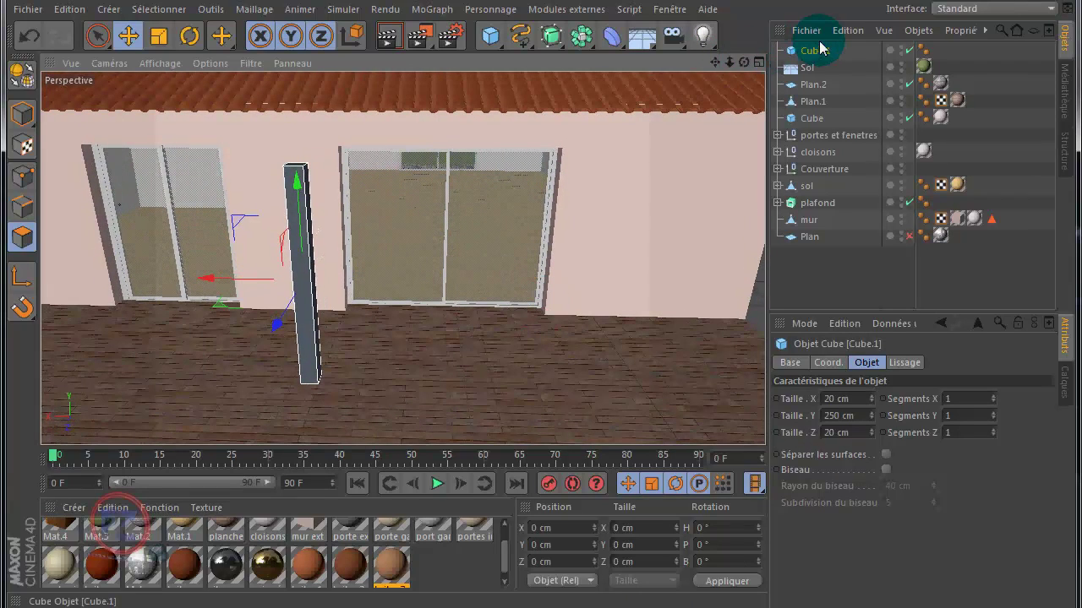
{"action": "left_click", "coordinate": [819, 51]}
{"action": "left_click", "coordinate": [310, 269]}
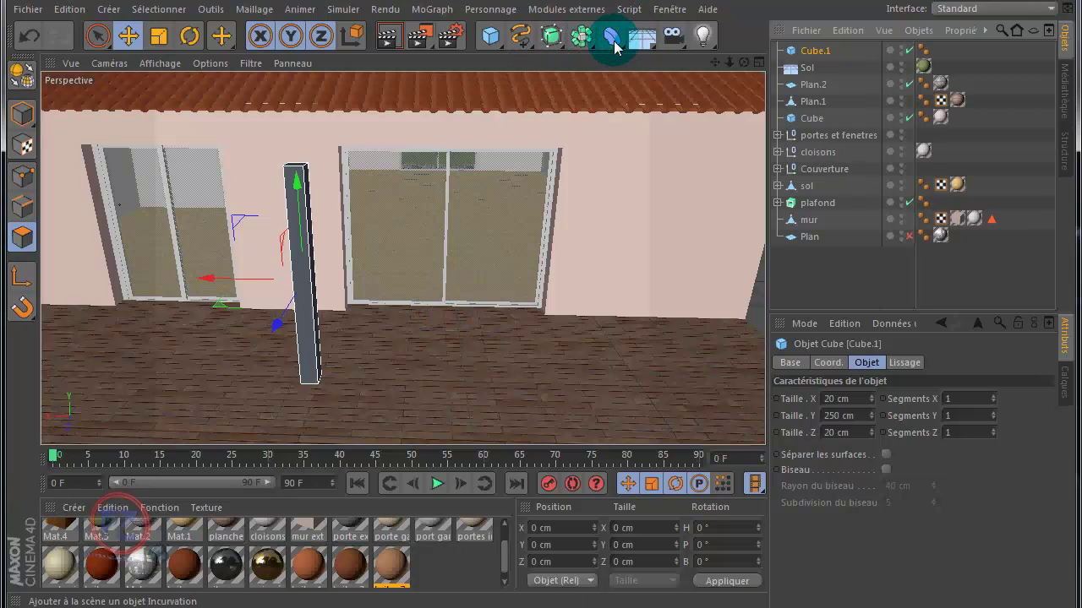
{"action": "left_click", "coordinate": [580, 37]}
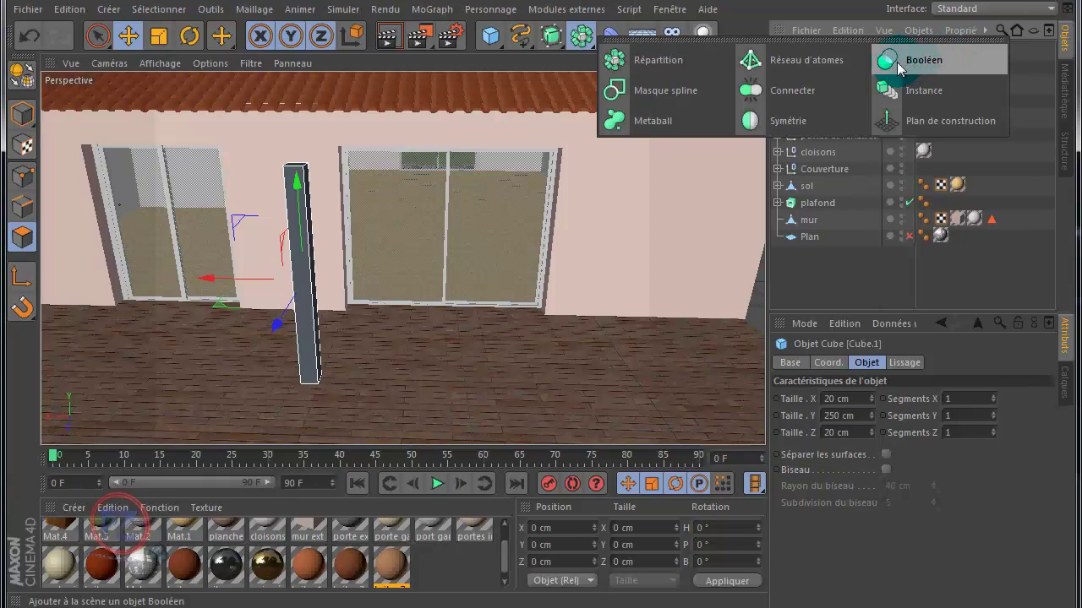
{"action": "left_click", "coordinate": [779, 121]}
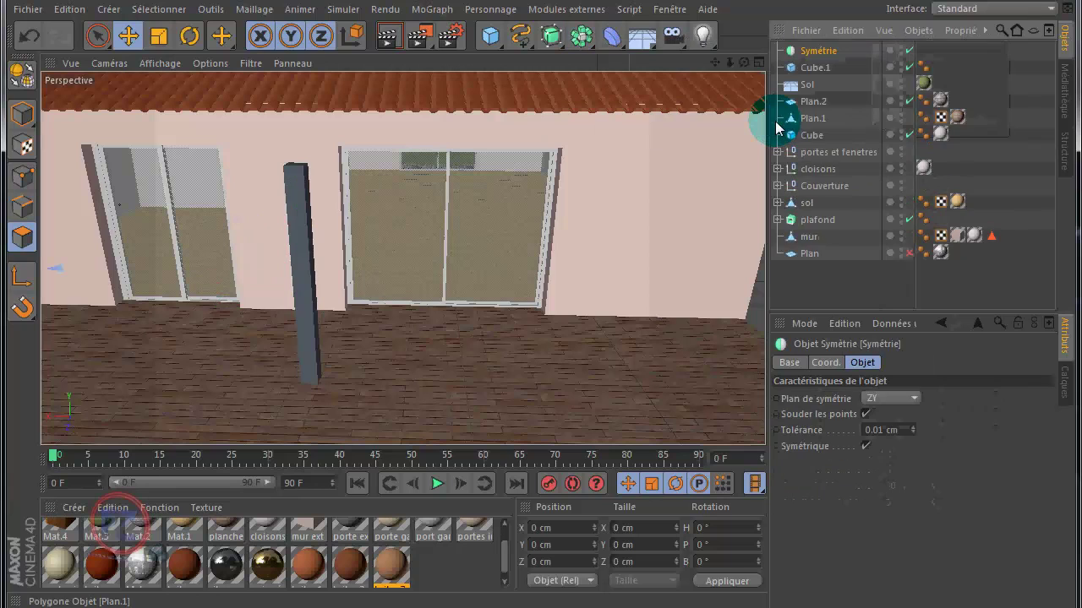
Step: Move the symmetry object along X to the middle of the large sliding door and bring it toward the wall
{"action": "left_click_drag", "start_coordinate": [736, 121], "coordinate": [449, 229], "text": "alt"}
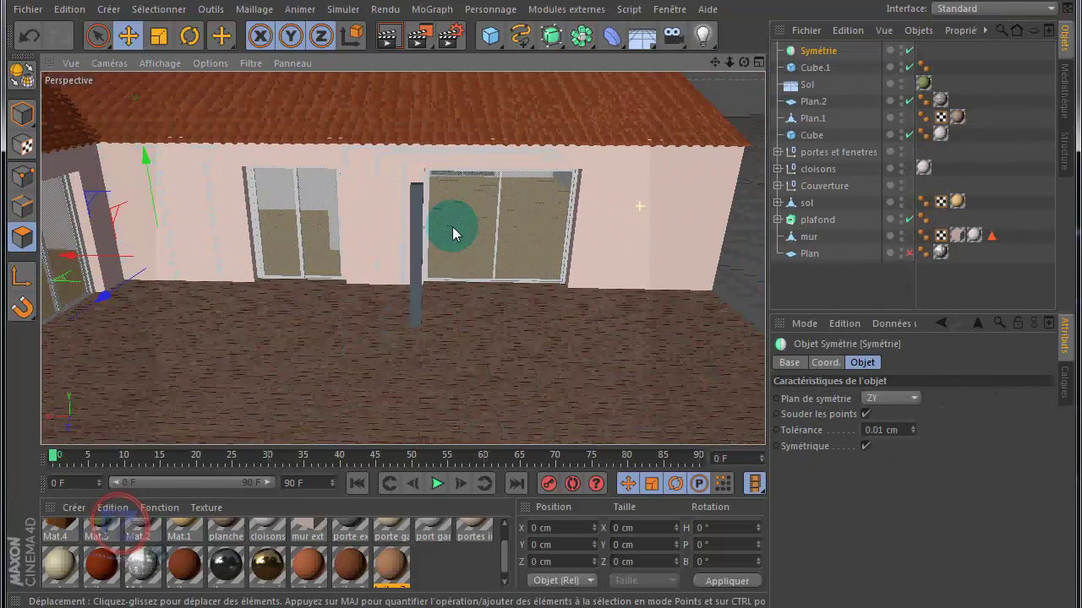
{"action": "left_click_drag", "start_coordinate": [73, 257], "coordinate": [391, 308]}
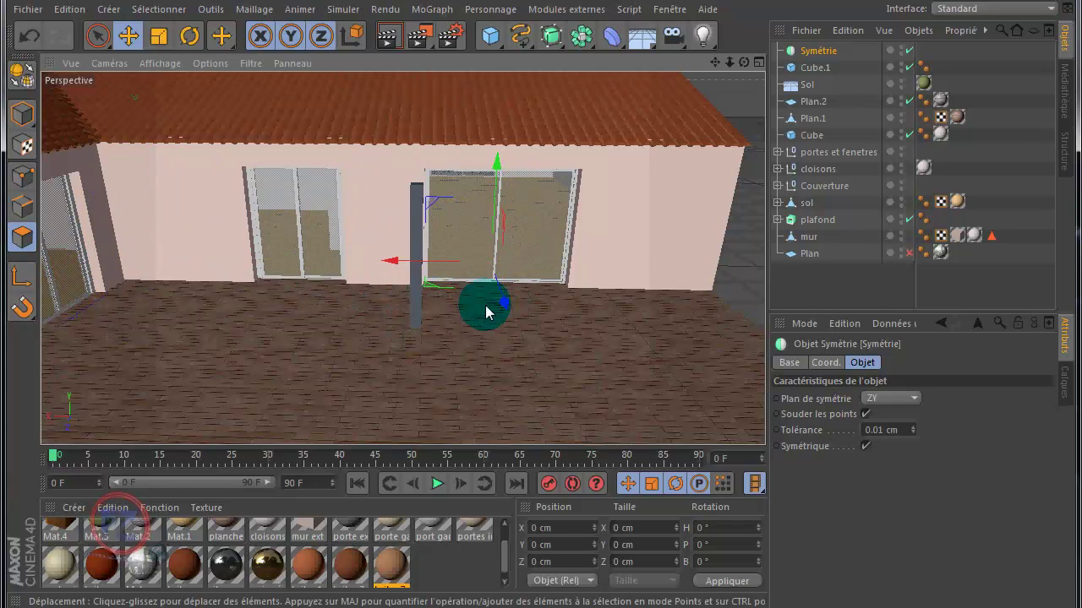
{"action": "mouse_move", "coordinate": [505, 310]}
{"action": "left_mouse_down"}
{"action": "mouse_move", "coordinate": [512, 343]}
{"action": "mouse_move", "coordinate": [504, 323]}
{"action": "left_mouse_up"}
{"action": "left_click_drag", "start_coordinate": [744, 62], "coordinate": [542, 303]}
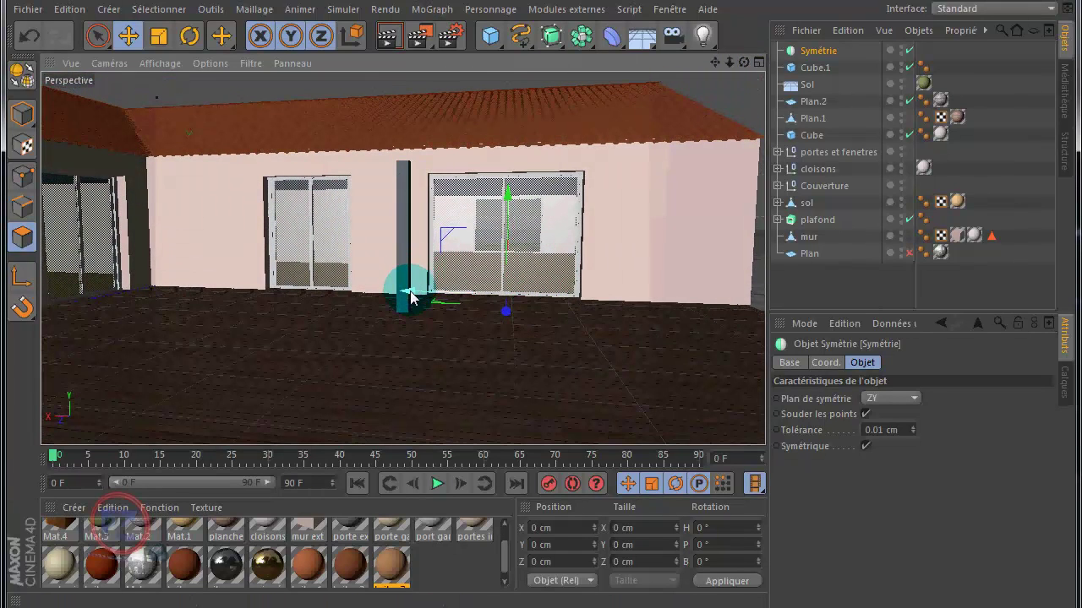
{"action": "left_click_drag", "start_coordinate": [409, 298], "coordinate": [408, 298]}
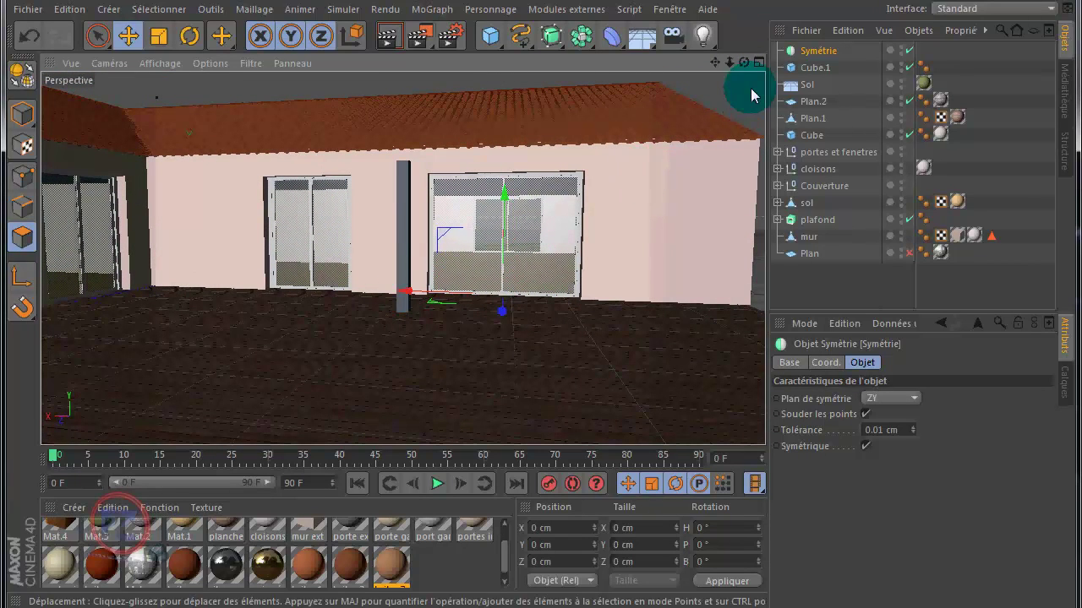
Step: Pull the symmetry object forward onto the terrace and fine-tune its centring on the large sliding door
{"action": "left_click_drag", "start_coordinate": [743, 62], "coordinate": [427, 374]}
{"action": "left_click_drag", "start_coordinate": [744, 62], "coordinate": [541, 305]}
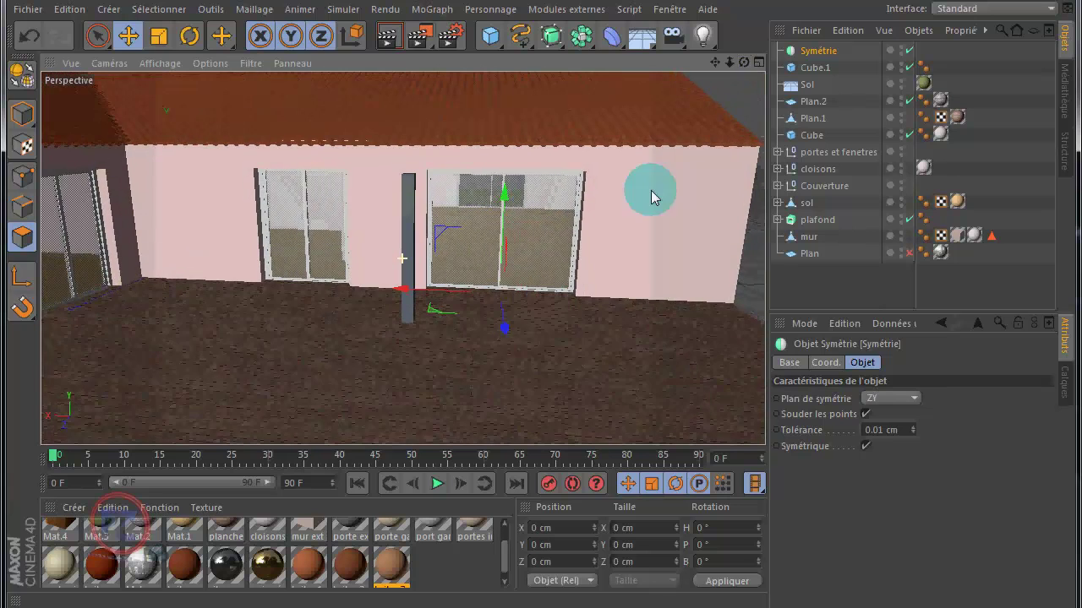
{"action": "left_click_drag", "start_coordinate": [508, 339], "coordinate": [510, 362]}
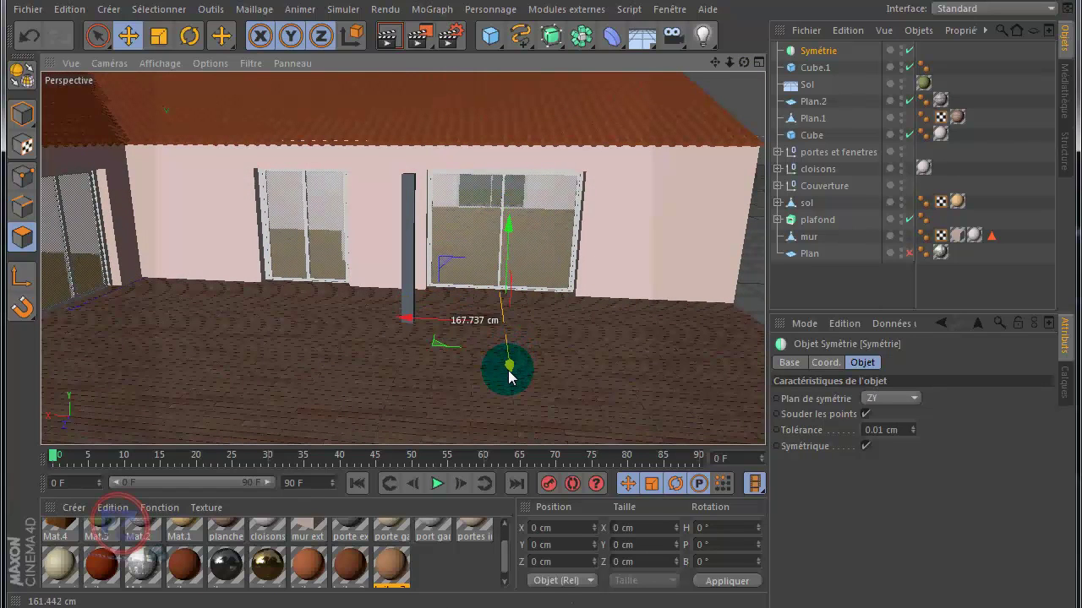
{"action": "left_click_drag", "start_coordinate": [509, 369], "coordinate": [508, 370]}
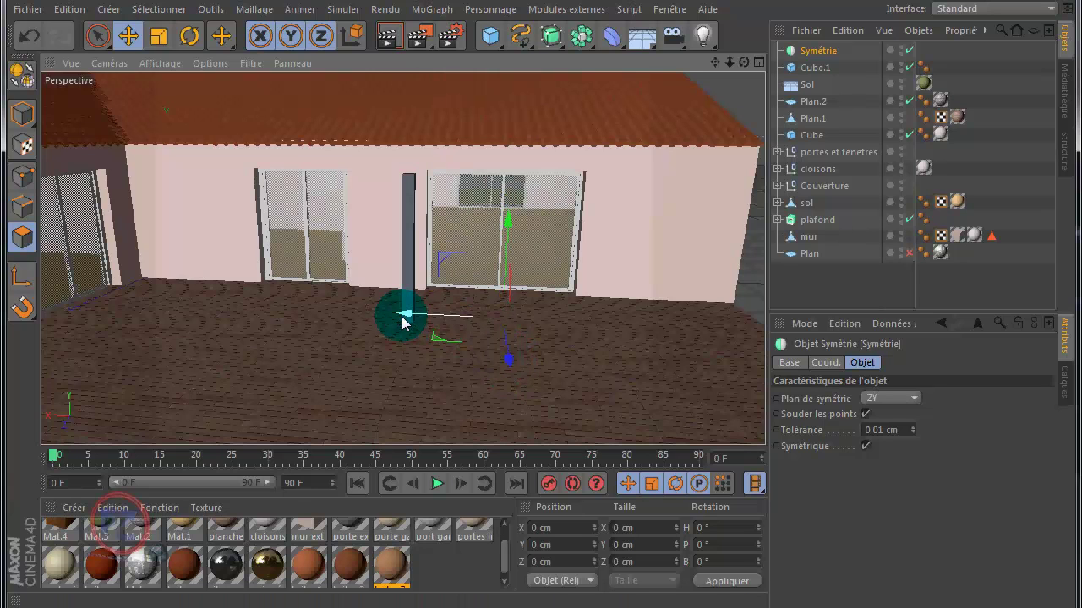
{"action": "left_click_drag", "start_coordinate": [399, 322], "coordinate": [399, 322]}
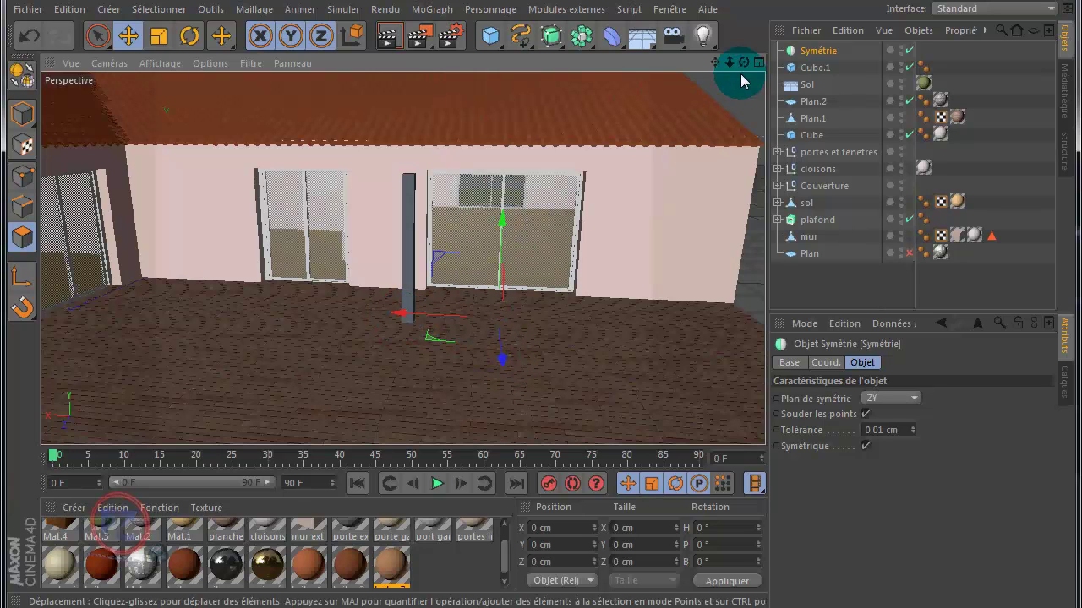
Step: Place the post under the Symétrie object so it is mirrored on the other side of the sliding door
{"action": "left_click_drag", "start_coordinate": [742, 64], "coordinate": [516, 321]}
{"action": "left_click_drag", "start_coordinate": [343, 367], "coordinate": [415, 370]}
{"action": "mouse_move", "coordinate": [542, 305]}
{"action": "left_mouse_down"}
{"action": "mouse_move", "coordinate": [552, 300]}
{"action": "mouse_move", "coordinate": [542, 306]}
{"action": "left_mouse_up"}
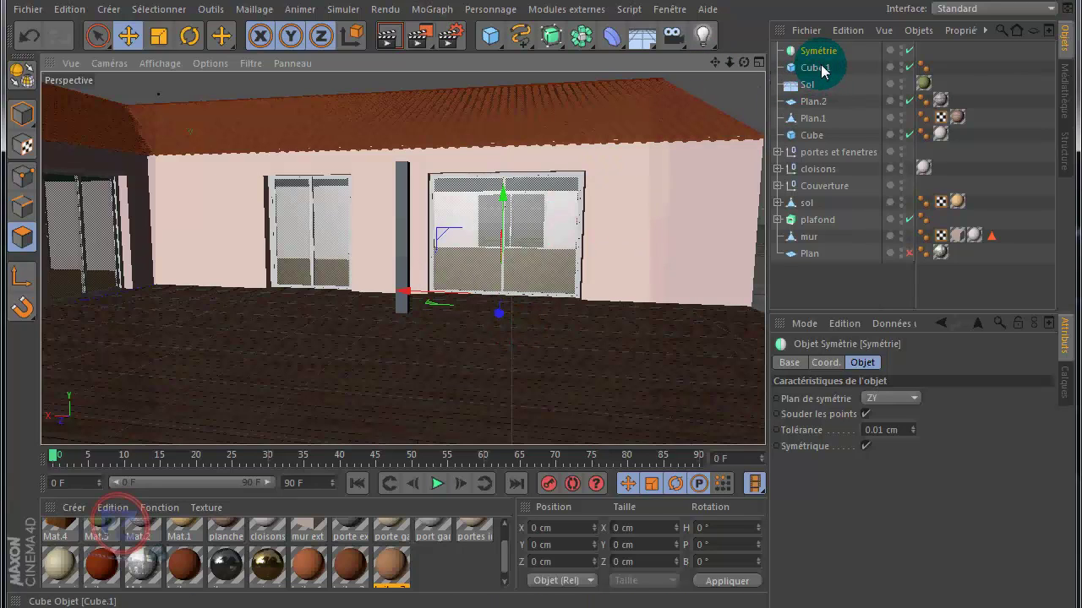
{"action": "left_click", "coordinate": [816, 68]}
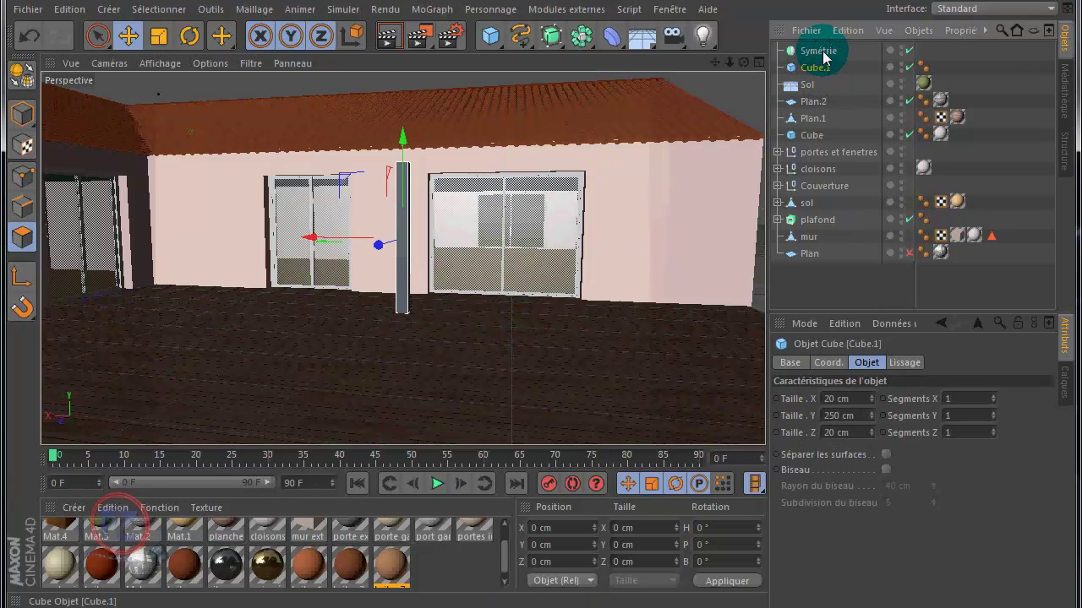
{"action": "left_click_drag", "start_coordinate": [824, 56], "coordinate": [824, 56]}
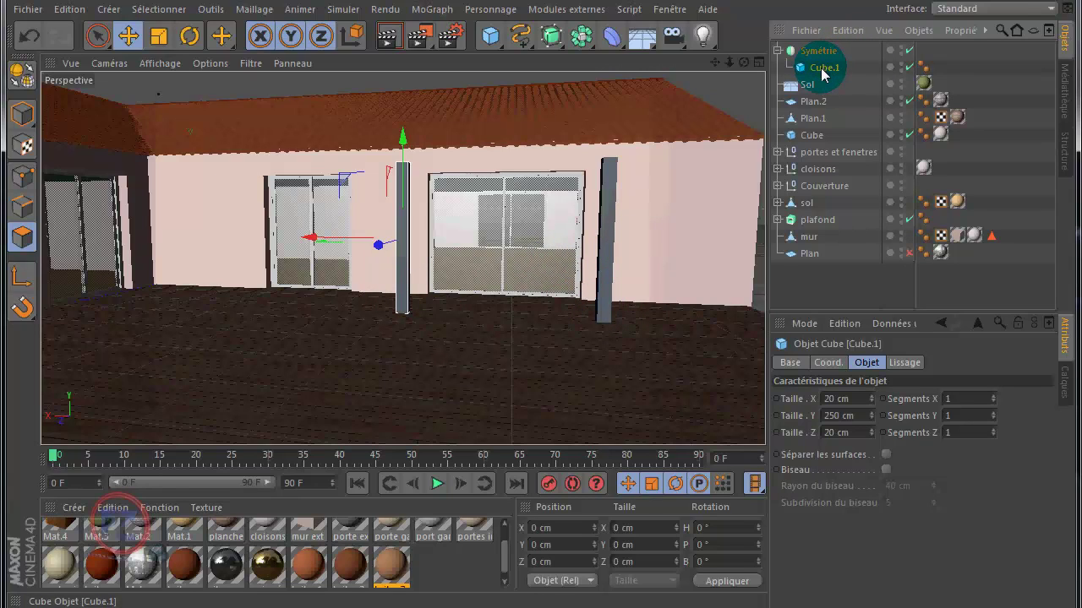
Step: Duplicate the post as its own child and rotate the copy to about -100.6° pitch to form a sloping beam
{"action": "key", "text": "ctrl+v"}
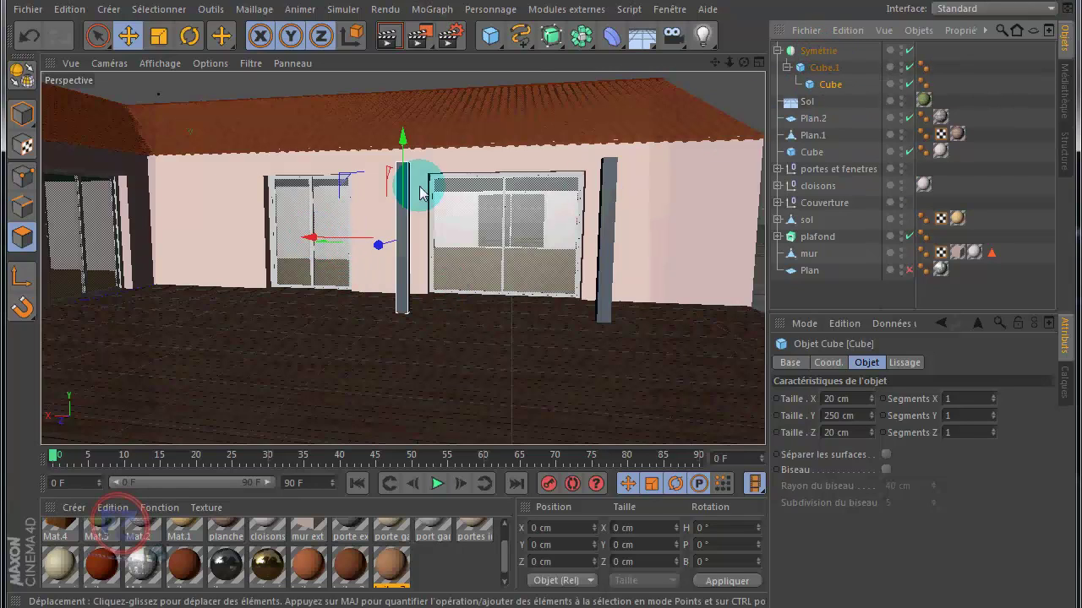
{"action": "left_click_drag", "start_coordinate": [741, 68], "coordinate": [541, 311]}
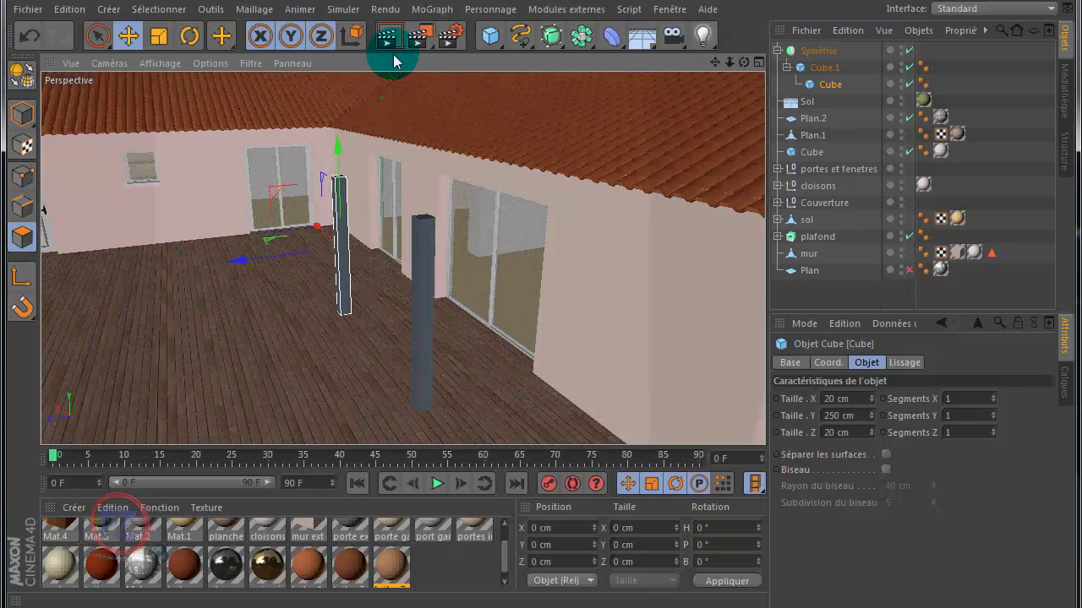
{"action": "left_click", "coordinate": [189, 35]}
{"action": "left_click", "coordinate": [300, 227]}
{"action": "left_click_drag", "start_coordinate": [300, 227], "coordinate": [251, 411]}
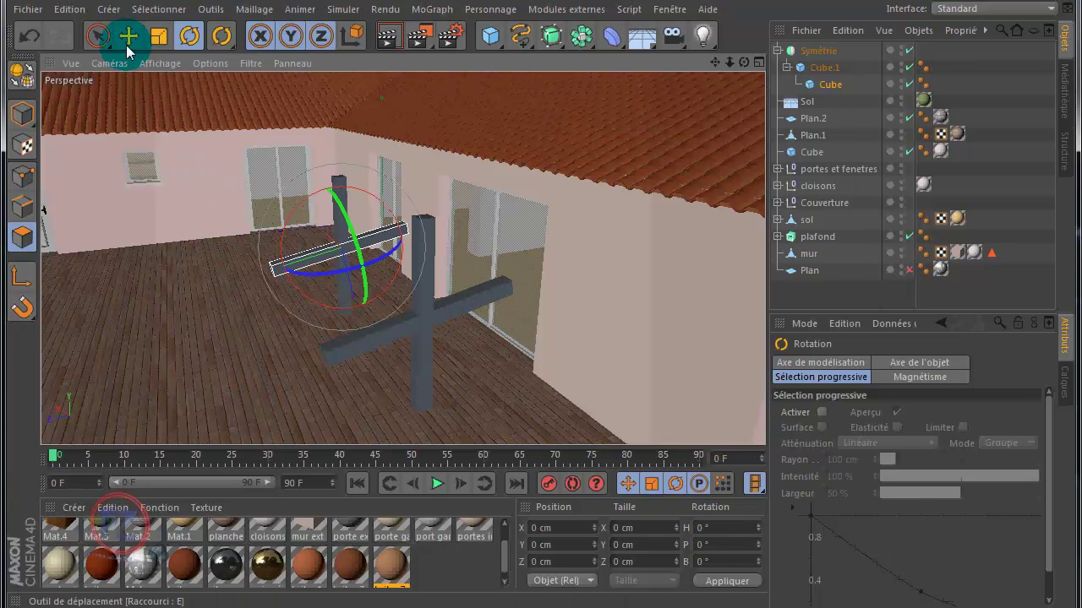
Step: Raise the sloping beam to the top of the post and slide it toward the house wall
{"action": "left_click", "coordinate": [128, 36]}
{"action": "left_click_drag", "start_coordinate": [345, 304], "coordinate": [355, 274]}
{"action": "left_click_drag", "start_coordinate": [232, 220], "coordinate": [283, 213]}
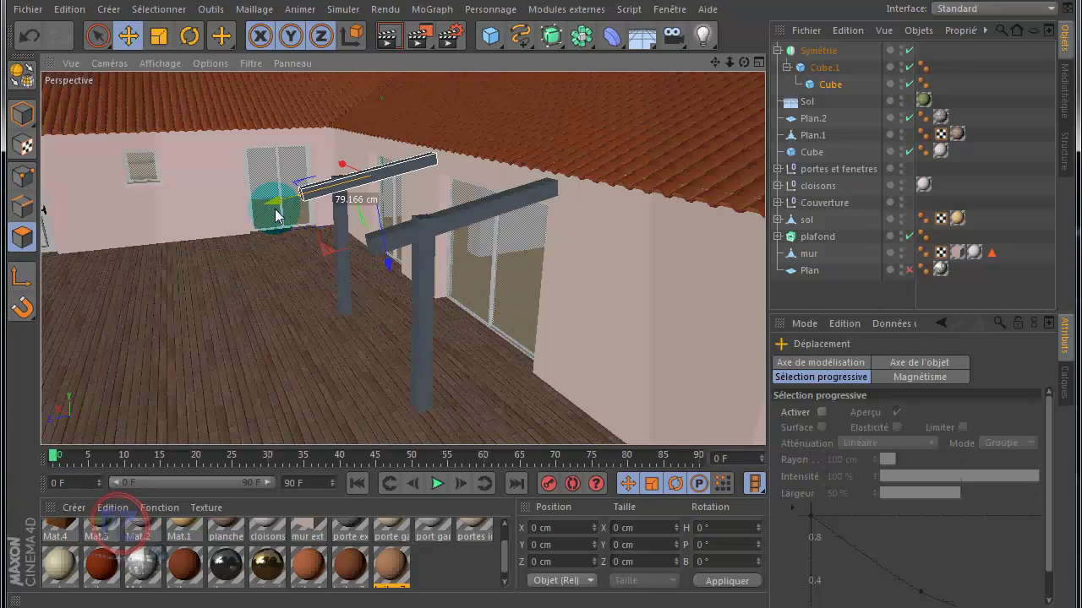
{"action": "left_click_drag", "start_coordinate": [276, 215], "coordinate": [274, 215]}
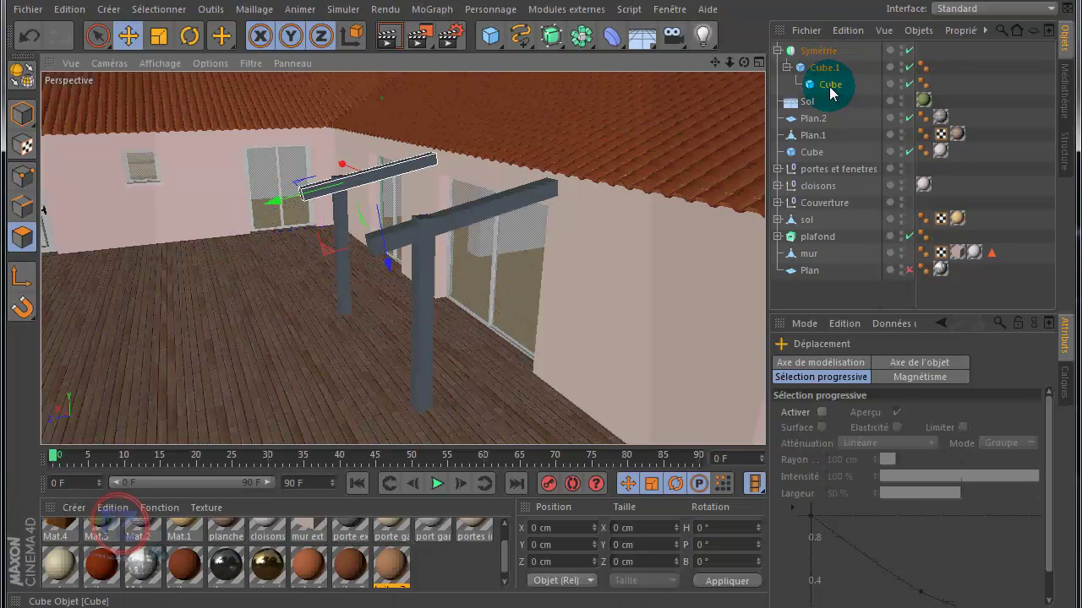
Step: Shorten the beam to about 217.5 cm, slide it further toward the wall and set its X size to 10 cm
{"action": "left_click", "coordinate": [830, 88]}
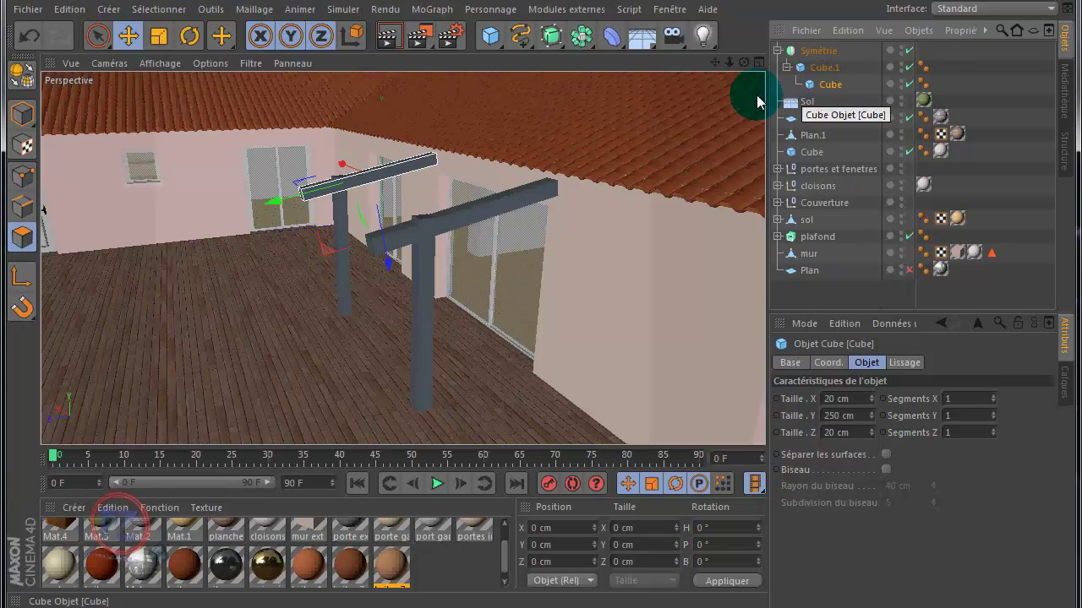
{"action": "left_click", "coordinate": [22, 115]}
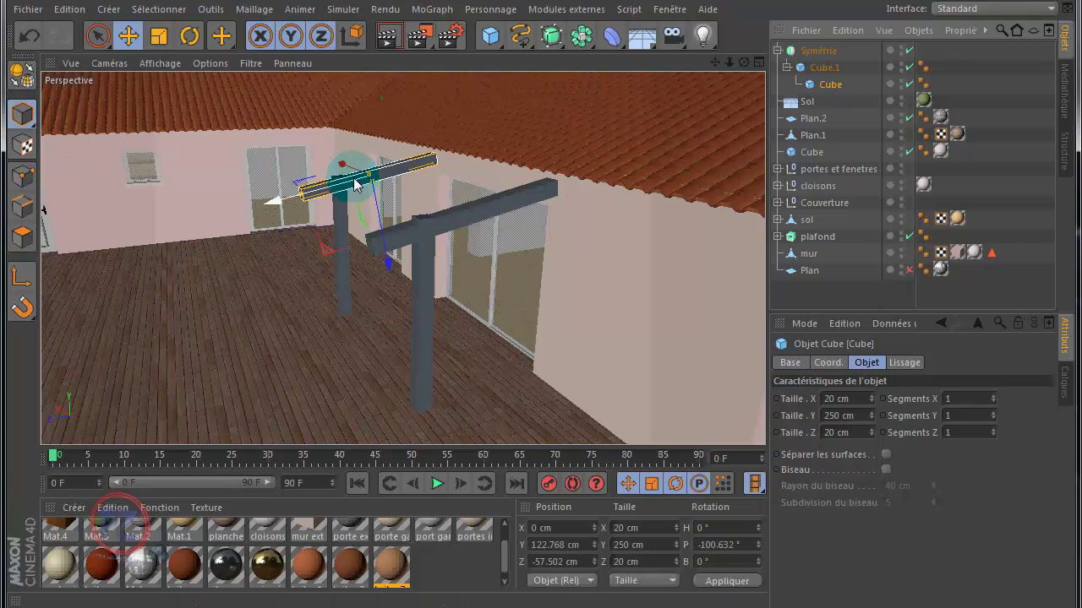
{"action": "left_click_drag", "start_coordinate": [302, 201], "coordinate": [304, 199]}
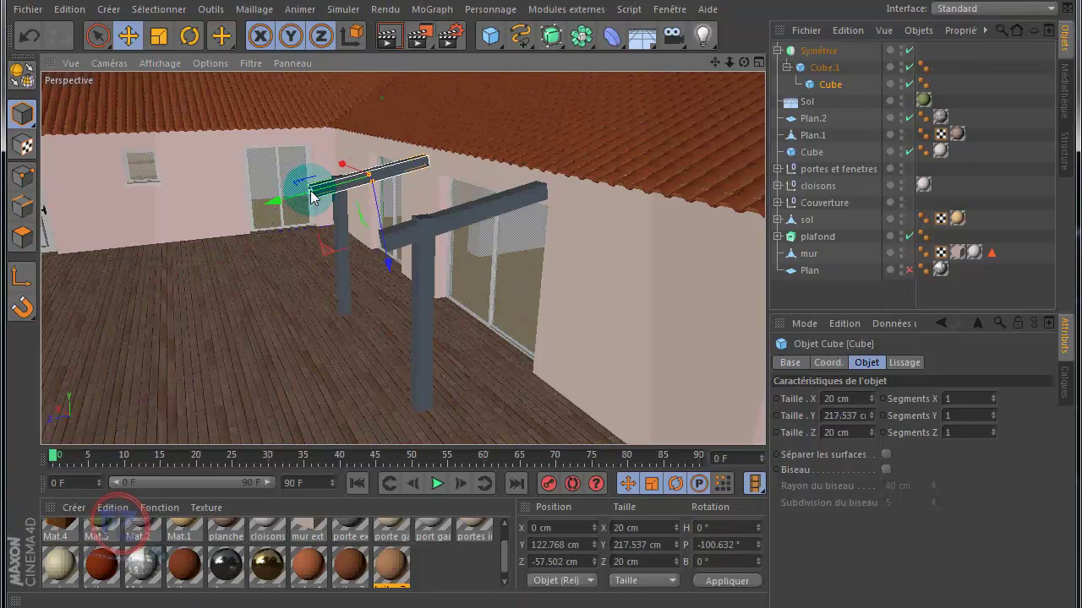
{"action": "left_click_drag", "start_coordinate": [311, 197], "coordinate": [287, 205]}
{"action": "left_click_drag", "start_coordinate": [541, 304], "coordinate": [541, 304], "text": "alt"}
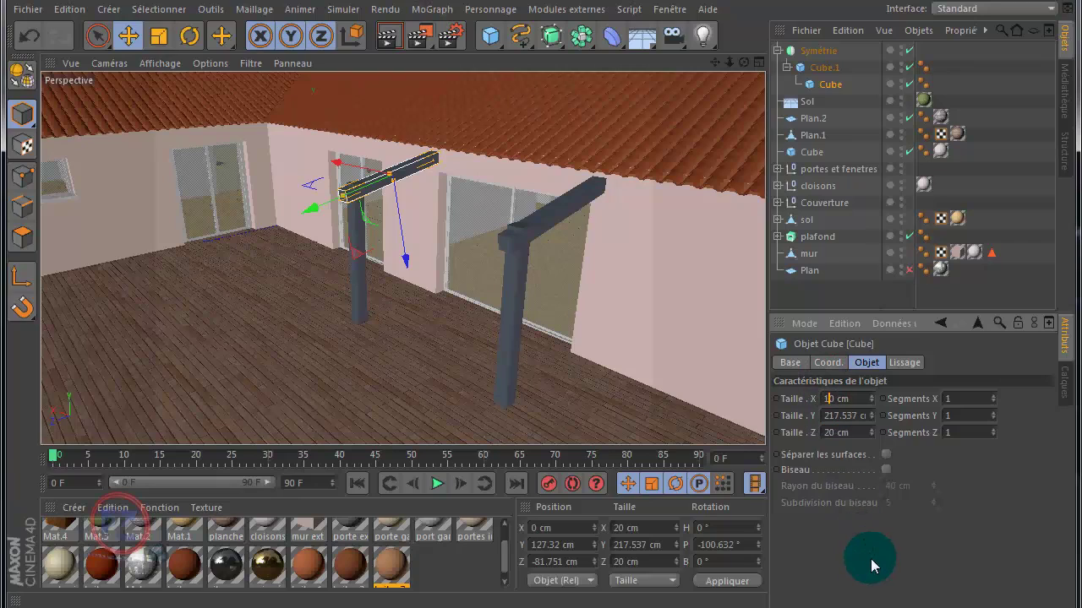
{"action": "key", "text": "Return"}
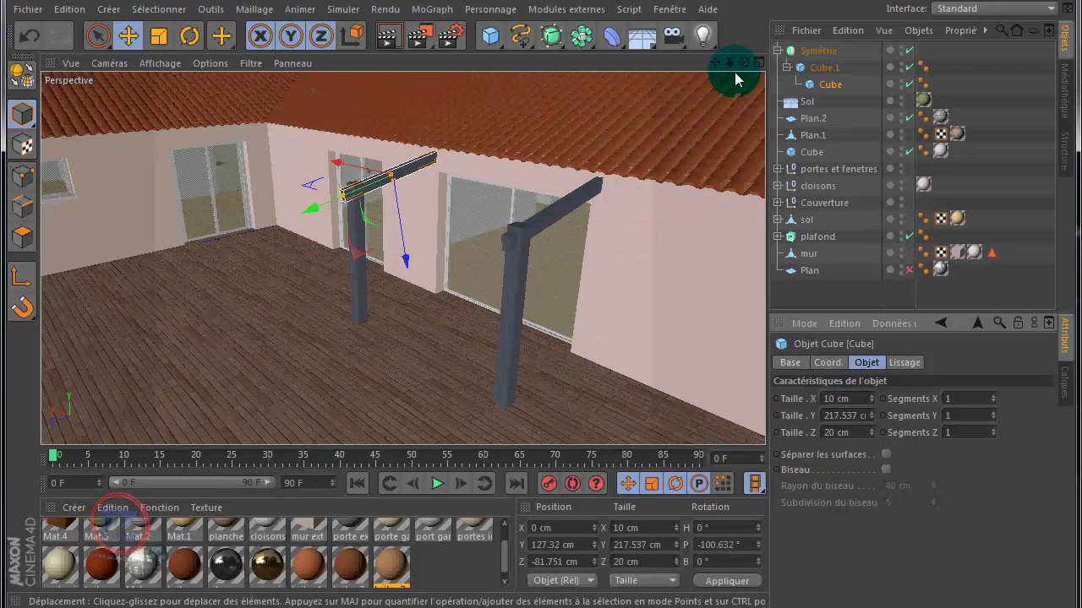
Step: Shift the beam to the post's outer side, at about 14.2 cm in X, and raise it slightly
{"action": "mouse_move", "coordinate": [744, 63]}
{"action": "left_mouse_down"}
{"action": "mouse_move", "coordinate": [550, 307]}
{"action": "mouse_move", "coordinate": [541, 304]}
{"action": "left_mouse_up"}
{"action": "scroll", "coordinate": [398, 161], "scroll_direction": "up", "scroll_amount": 5}
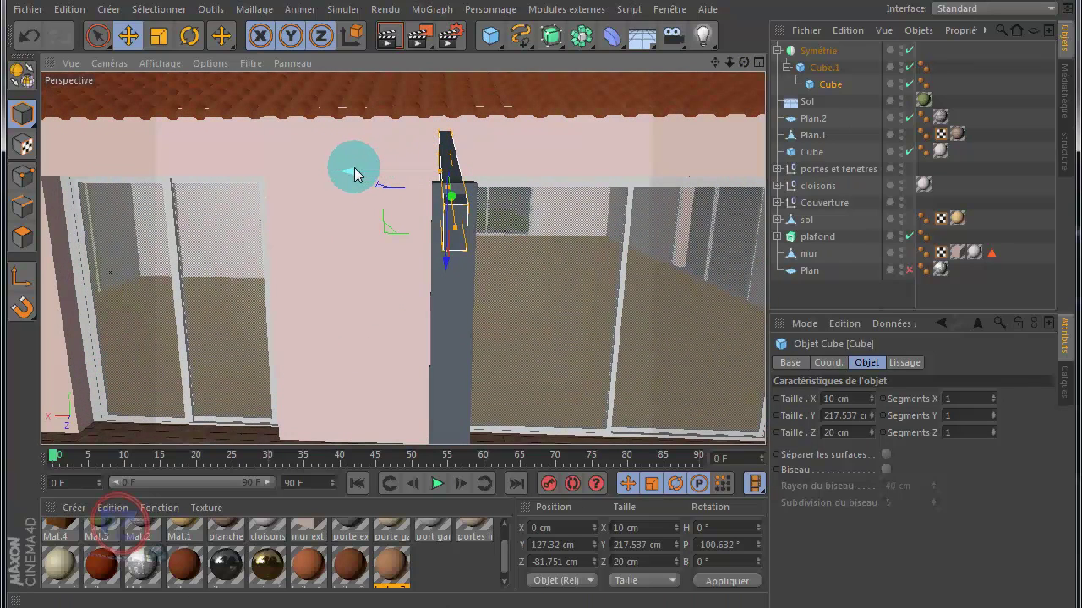
{"action": "left_click_drag", "start_coordinate": [355, 174], "coordinate": [340, 179]}
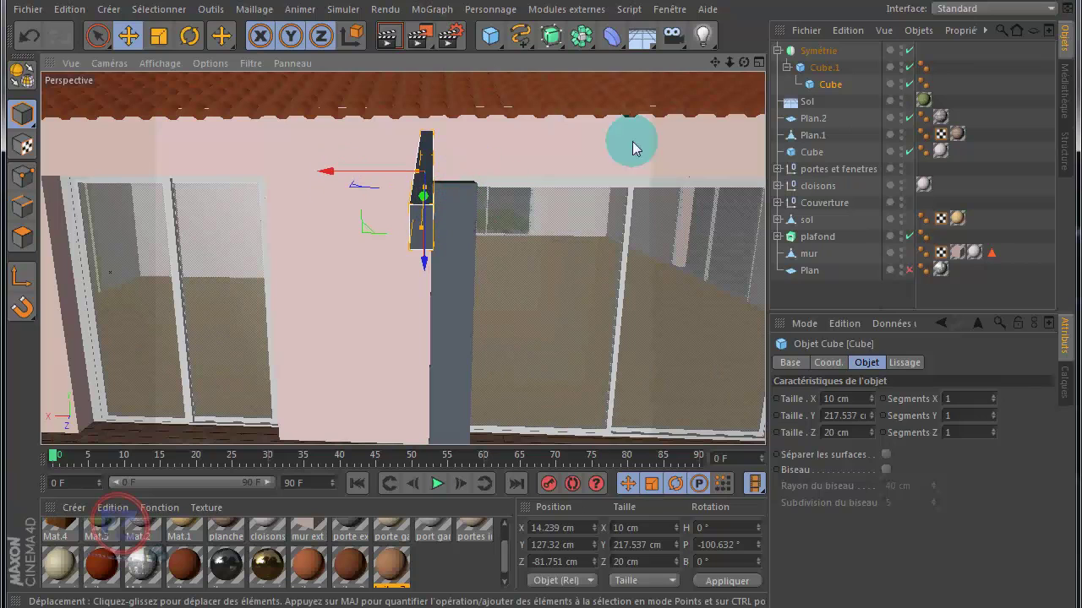
{"action": "mouse_move", "coordinate": [541, 307]}
{"action": "left_mouse_down", "text": "alt"}
{"action": "mouse_move", "coordinate": [521, 309]}
{"action": "mouse_move", "coordinate": [550, 311]}
{"action": "mouse_move", "coordinate": [541, 311]}
{"action": "left_mouse_up", "text": "alt"}
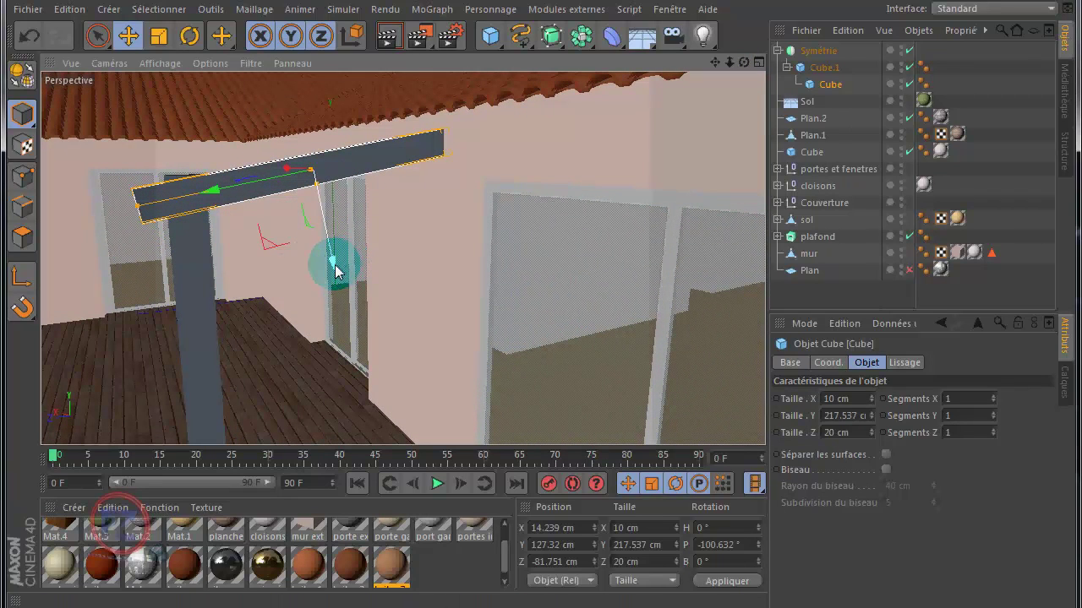
{"action": "left_click_drag", "start_coordinate": [335, 271], "coordinate": [335, 267]}
Step: Duplicate the sloping beam and move the copy to the post's inner side, at about -15.7 cm in X
{"action": "left_click_drag", "start_coordinate": [744, 62], "coordinate": [511, 194]}
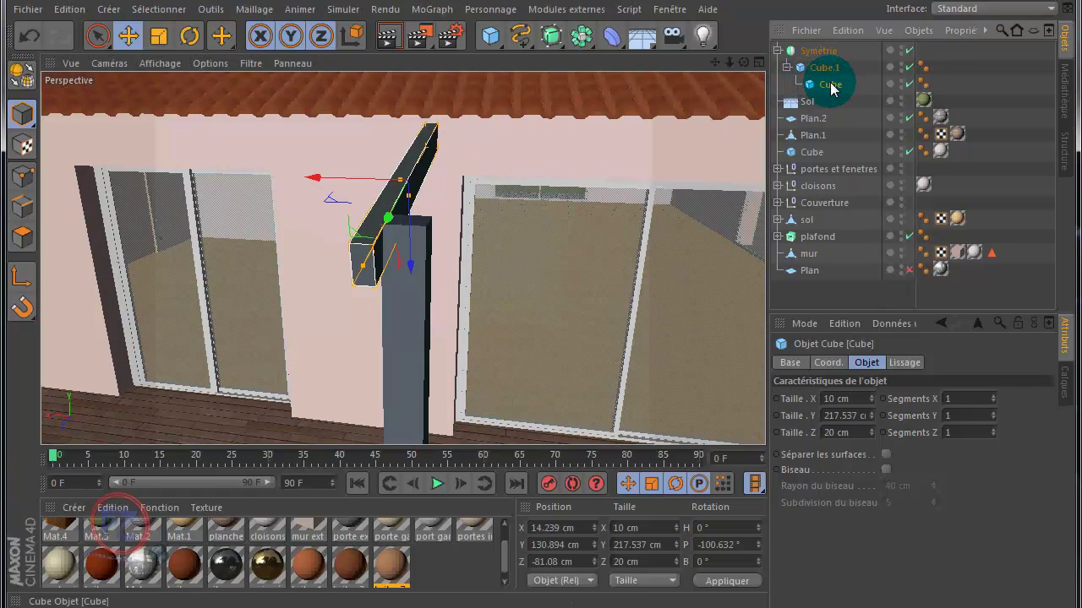
{"action": "key", "text": "ctrl+c"}
{"action": "key", "text": "ctrl+v"}
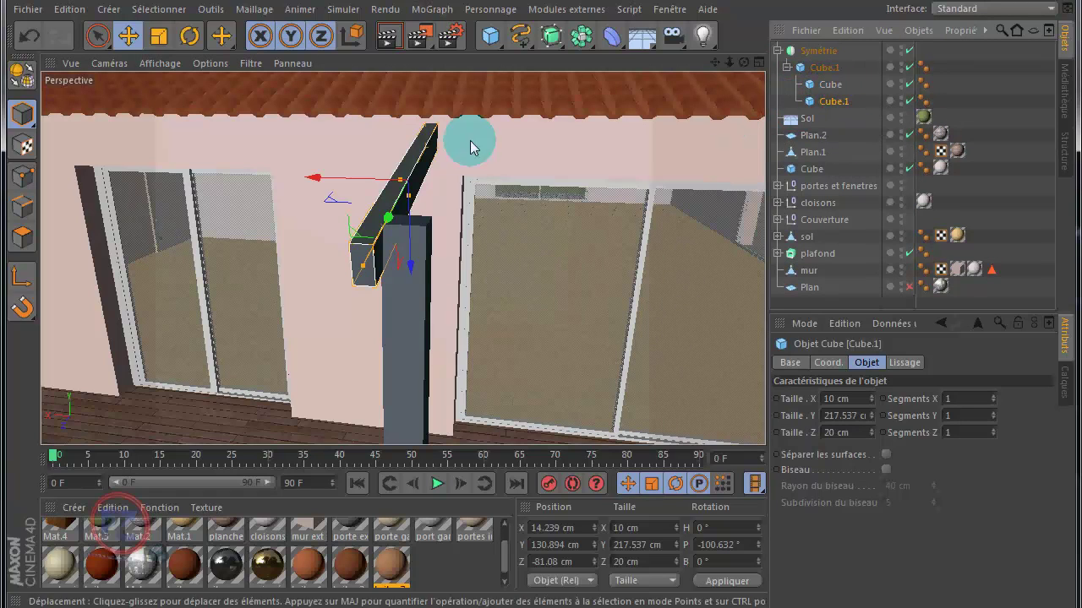
{"action": "left_click_drag", "start_coordinate": [320, 185], "coordinate": [363, 184]}
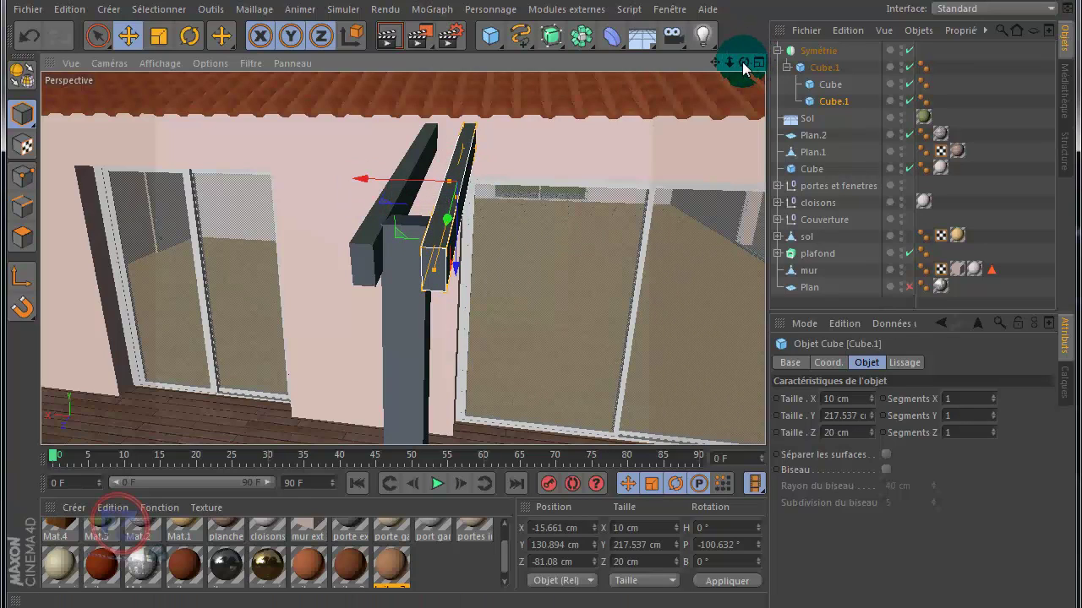
{"action": "left_click_drag", "start_coordinate": [744, 68], "coordinate": [541, 304]}
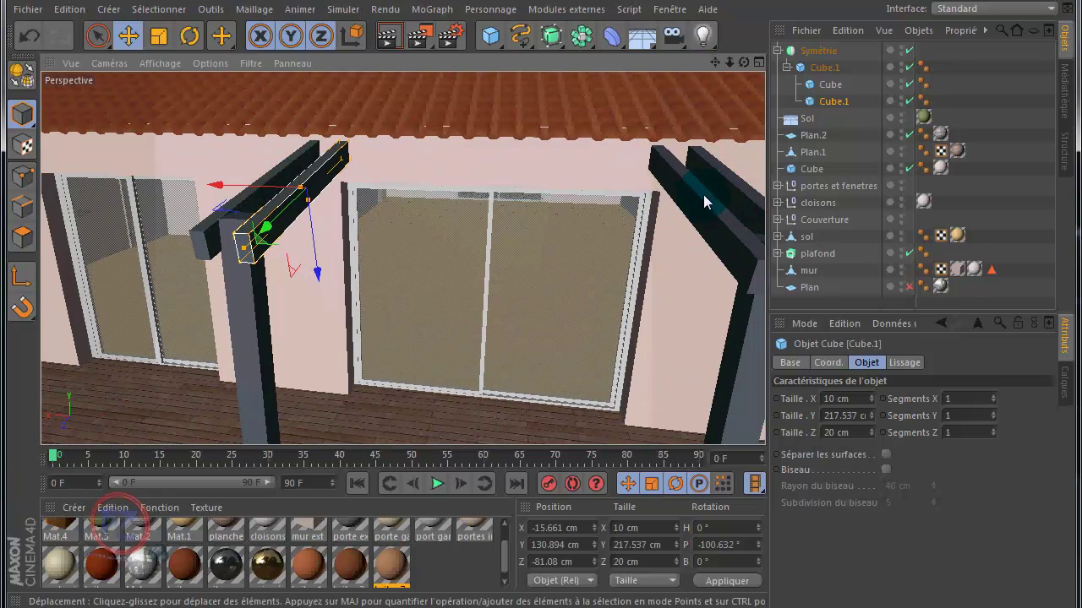
{"action": "left_click", "coordinate": [282, 239]}
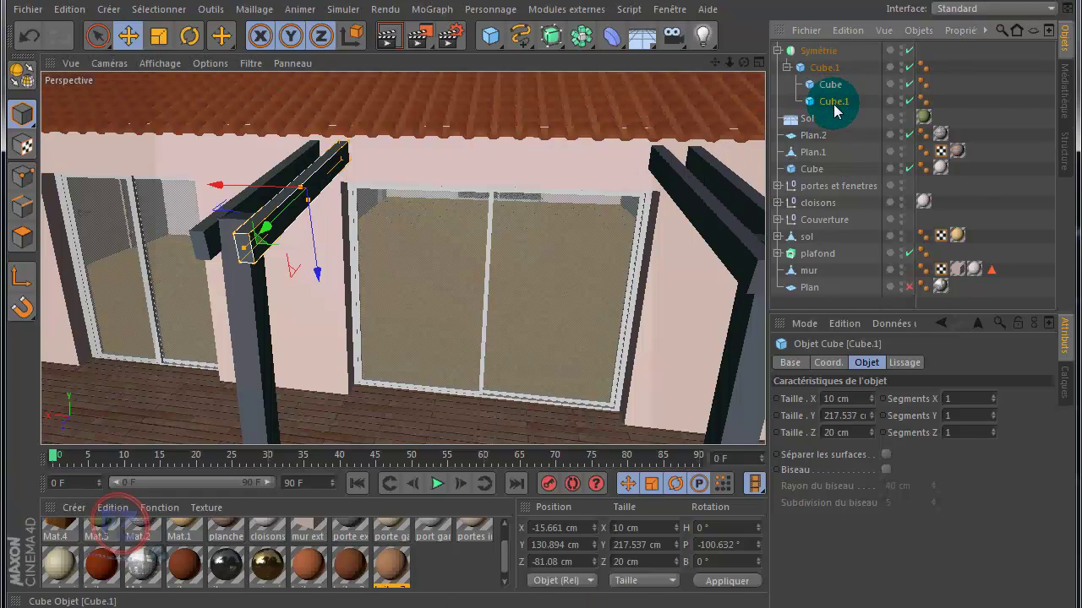
Step: Duplicate the inner beam and turn the copy into a horizontal crossbeam, with 90° pitch and -90° bank
{"action": "key", "text": "ctrl+c"}
{"action": "key", "text": "ctrl+v"}
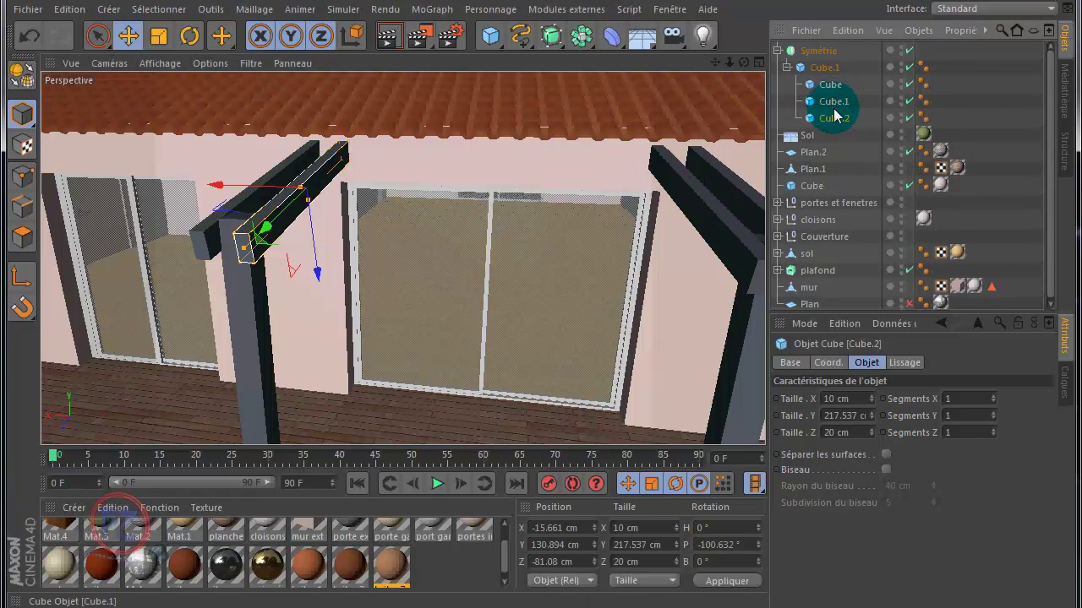
{"action": "double_click", "coordinate": [727, 545]}
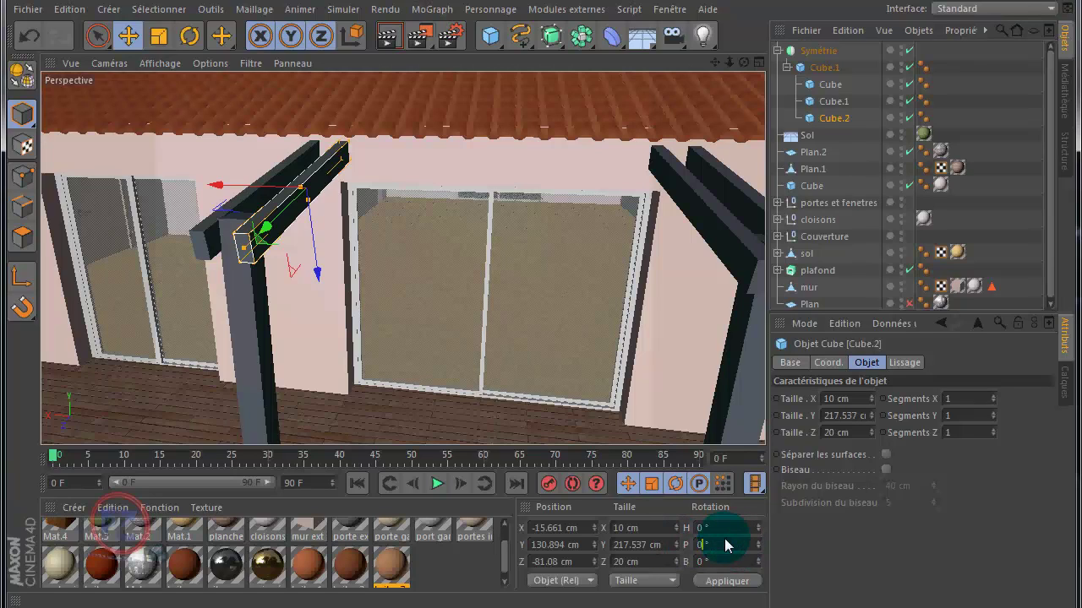
{"action": "left_click", "coordinate": [732, 583]}
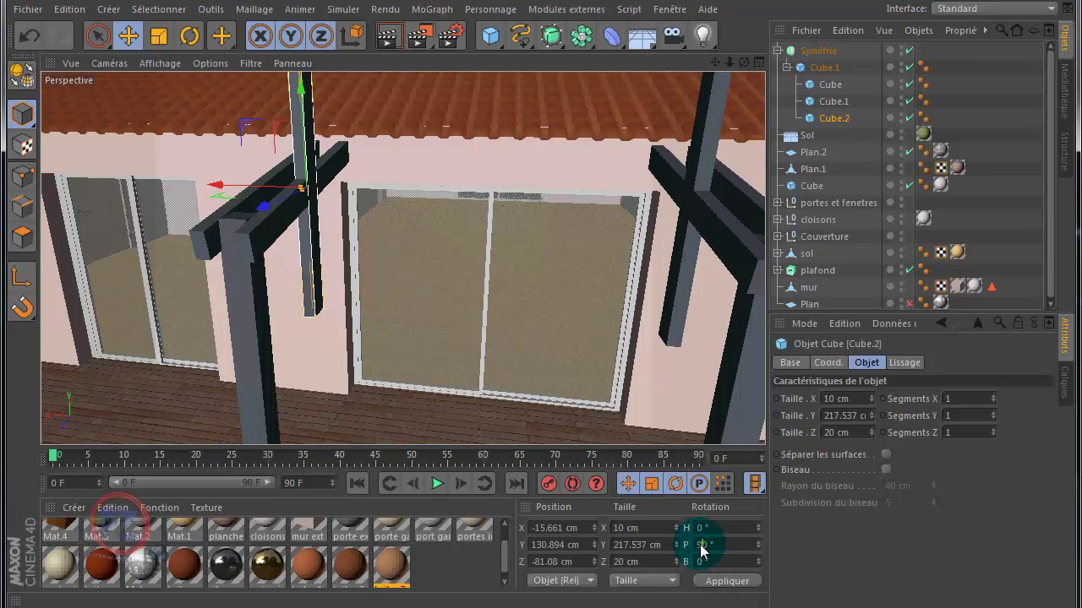
{"action": "key", "text": "ctrl+z"}
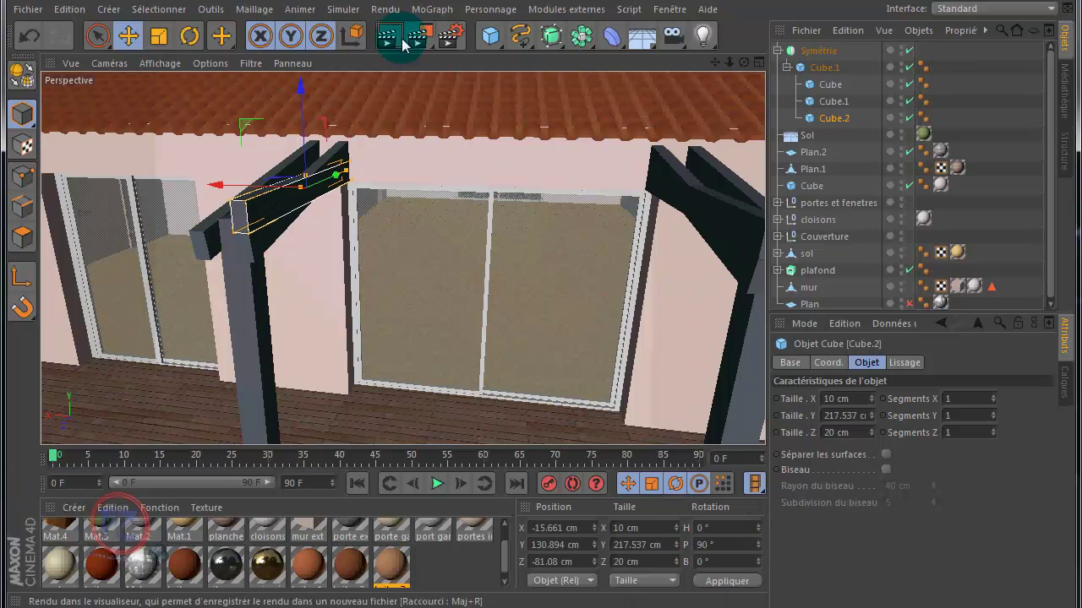
{"action": "left_click", "coordinate": [189, 36]}
{"action": "left_click_drag", "start_coordinate": [314, 212], "coordinate": [133, 223]}
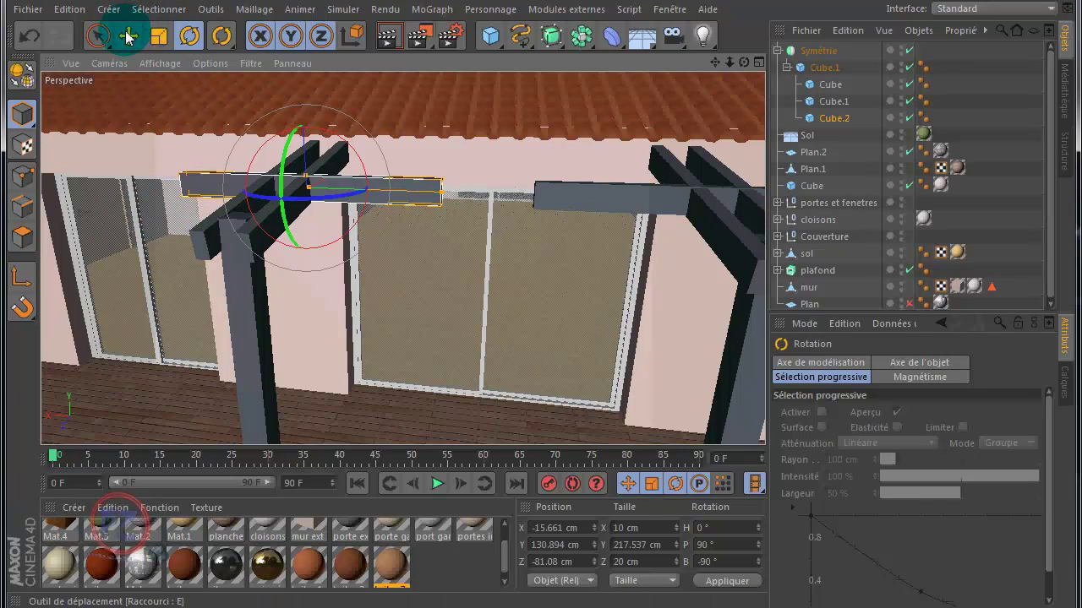
Step: Slide the crossbeam to about -89.9 cm in X to meet its mirrored half and lower it to about 108.2 cm in Y
{"action": "left_click", "coordinate": [127, 35]}
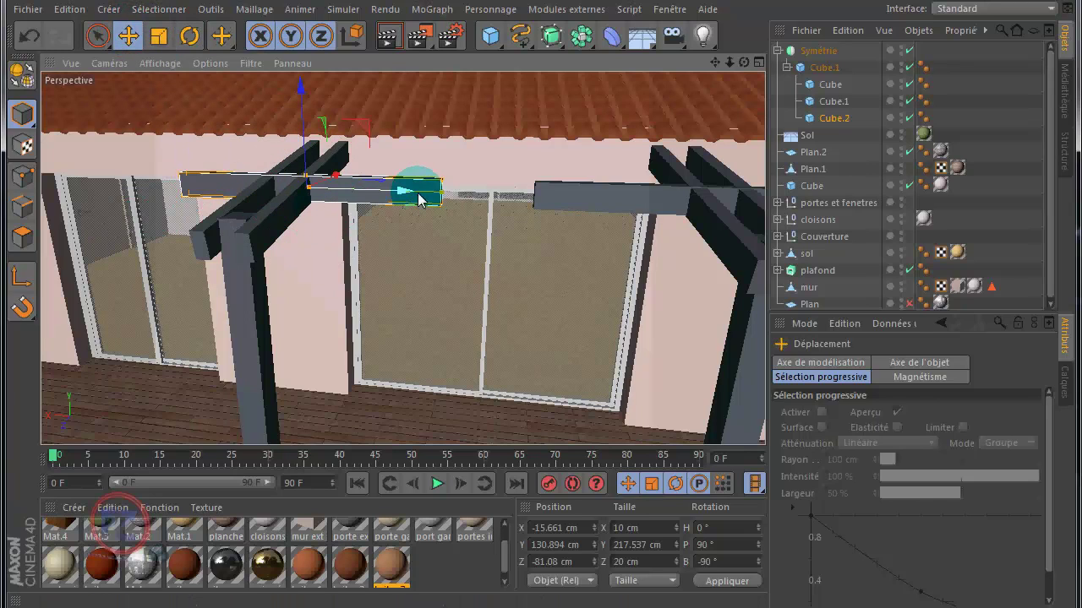
{"action": "left_click_drag", "start_coordinate": [402, 193], "coordinate": [461, 200]}
{"action": "left_click_drag", "start_coordinate": [464, 199], "coordinate": [493, 211]}
{"action": "left_click_drag", "start_coordinate": [744, 62], "coordinate": [633, 102]}
{"action": "left_click", "coordinate": [372, 213]}
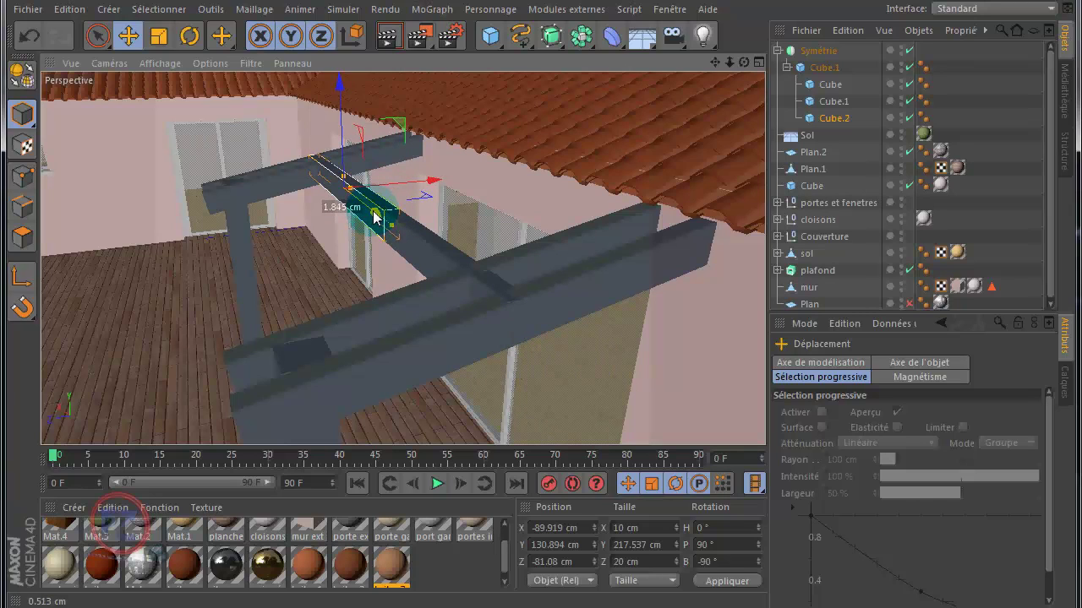
{"action": "left_click_drag", "start_coordinate": [375, 217], "coordinate": [341, 117]}
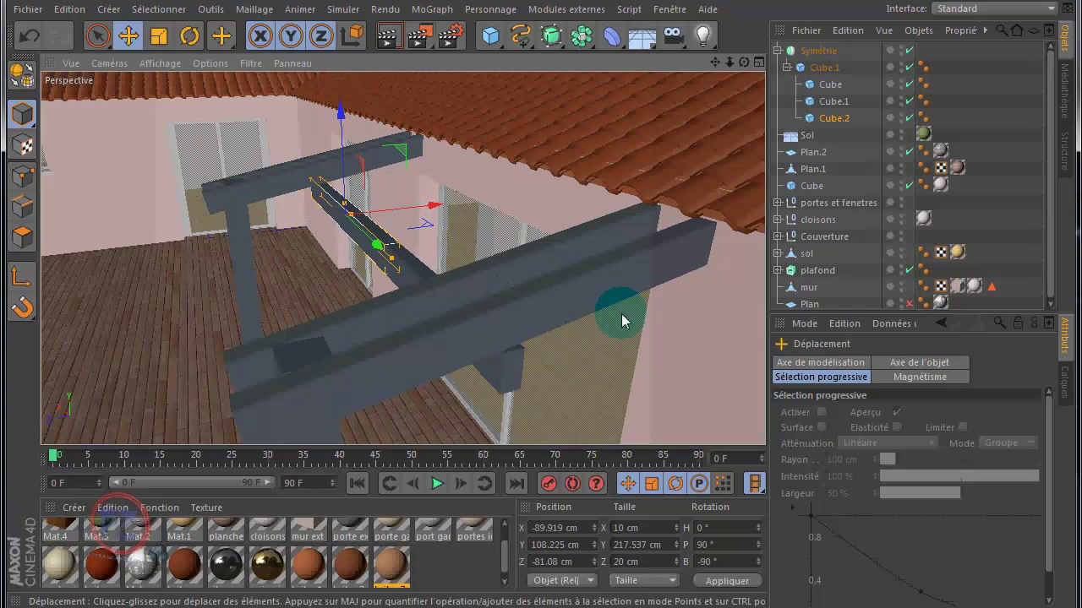
Step: Bring the crossbeam forward between the posts, to about -13.8 cm in Z, and set it under the sloping beams at about 97.2 cm in Y
{"action": "left_click_drag", "start_coordinate": [546, 307], "coordinate": [544, 306], "text": "alt"}
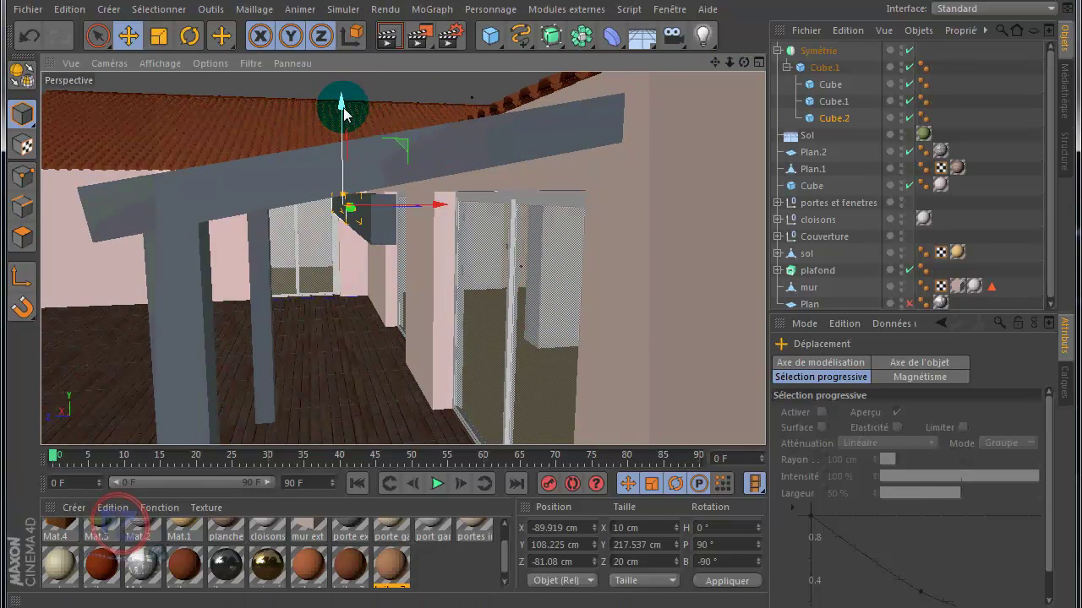
{"action": "left_click_drag", "start_coordinate": [343, 113], "coordinate": [343, 117]}
{"action": "left_click_drag", "start_coordinate": [442, 225], "coordinate": [362, 231]}
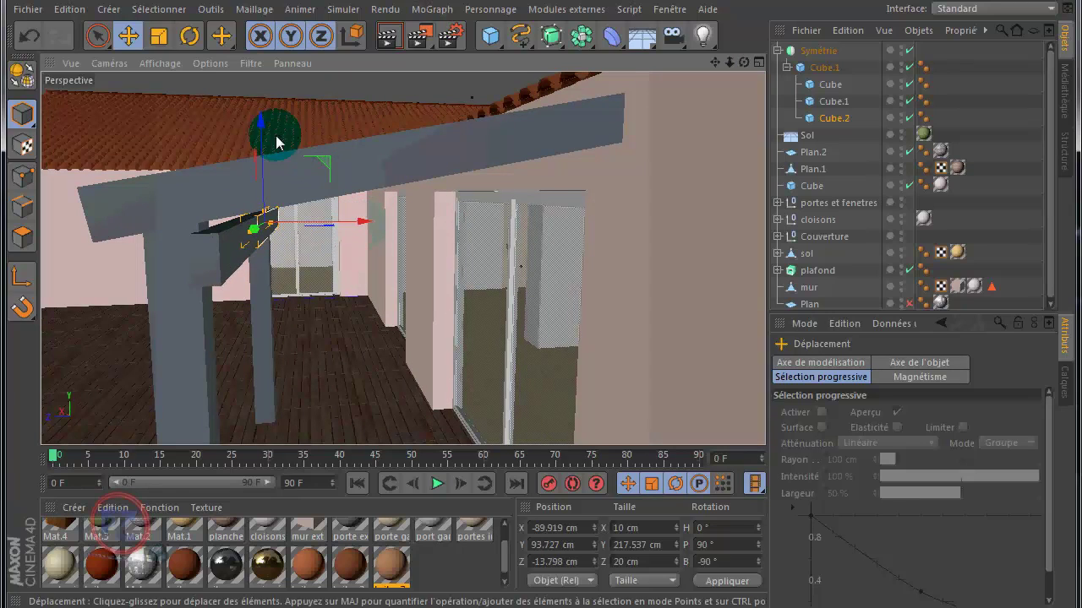
{"action": "left_click_drag", "start_coordinate": [256, 118], "coordinate": [261, 123]}
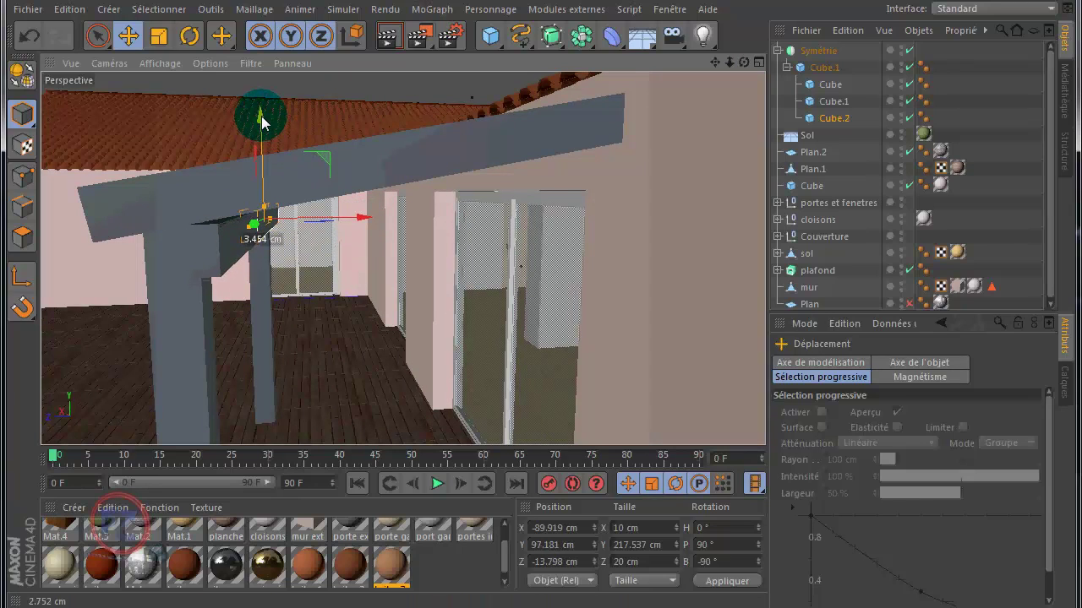
{"action": "left_click_drag", "start_coordinate": [543, 307], "coordinate": [541, 310], "text": "alt"}
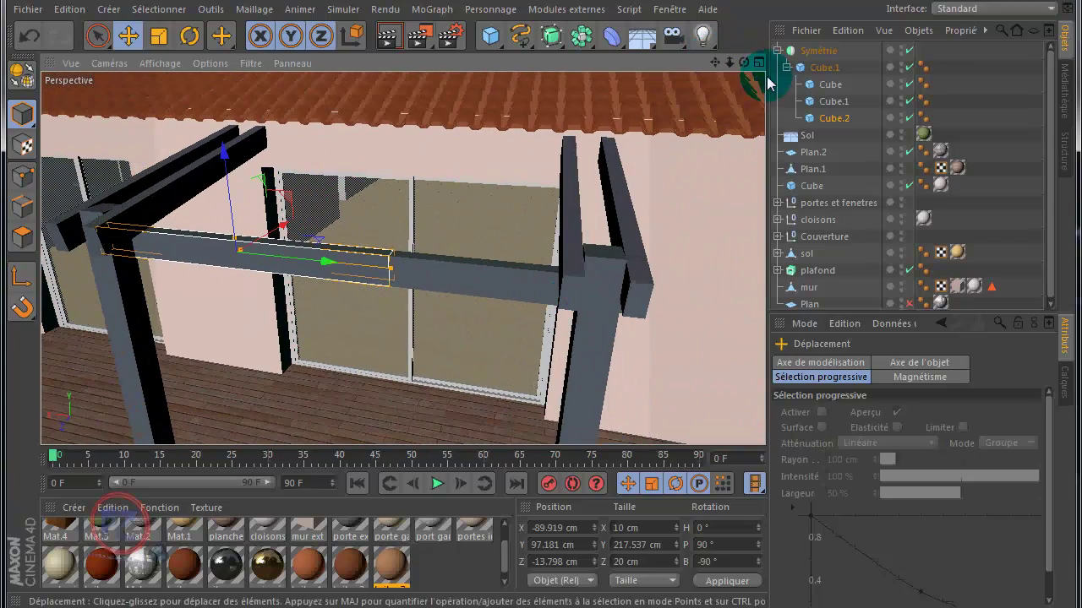
Step: Duplicate the inner sloping beam and move the copy toward the pergola's centre, at about -49.1 cm in X
{"action": "left_click", "coordinate": [570, 257]}
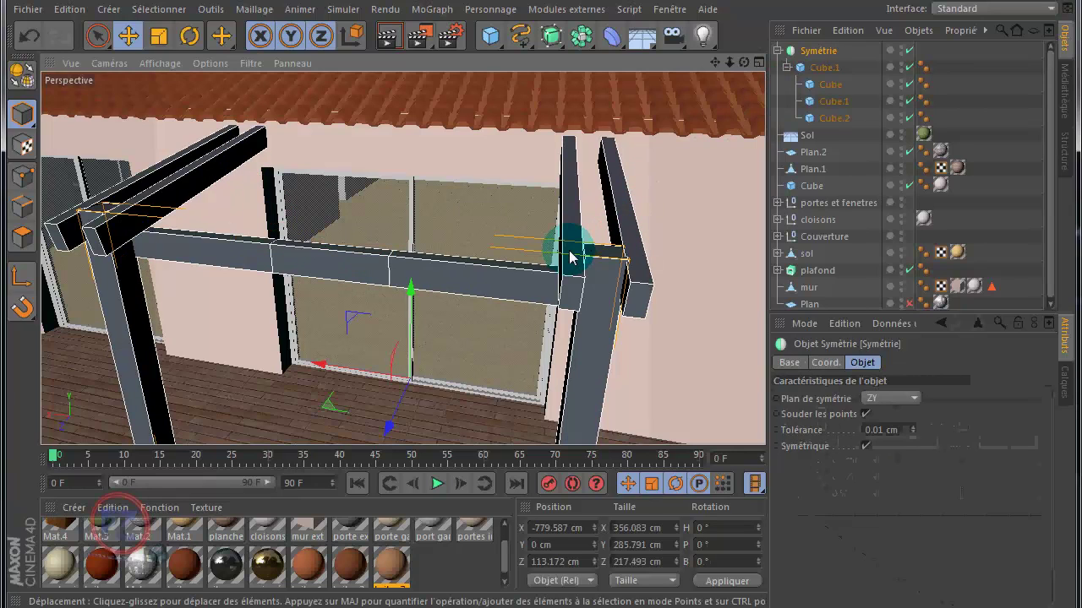
{"action": "left_click", "coordinate": [832, 102]}
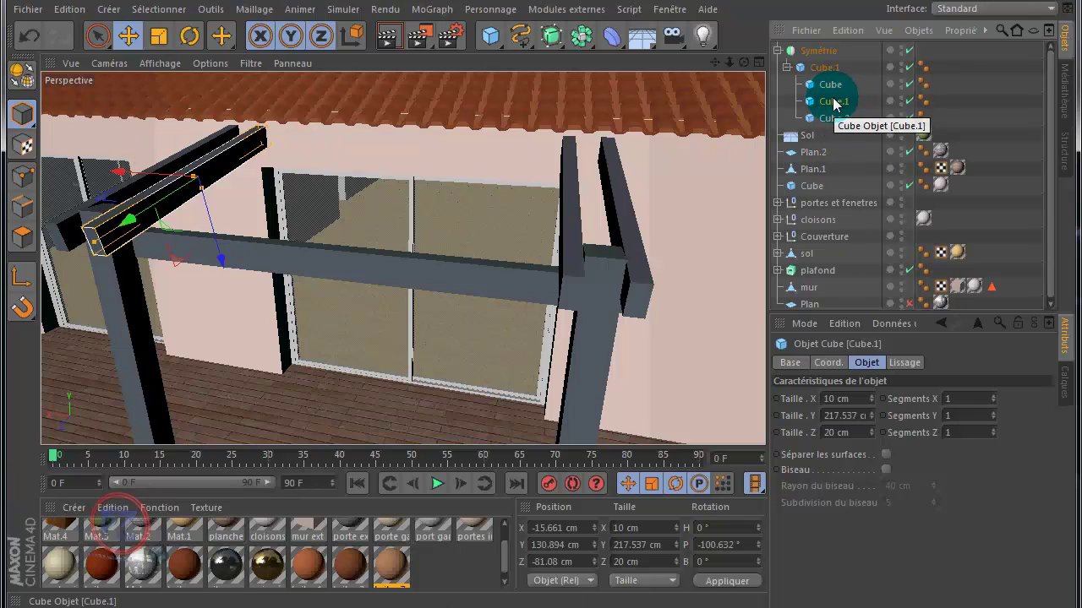
{"action": "left_click_drag", "start_coordinate": [833, 108], "coordinate": [833, 114], "text": "ctrl"}
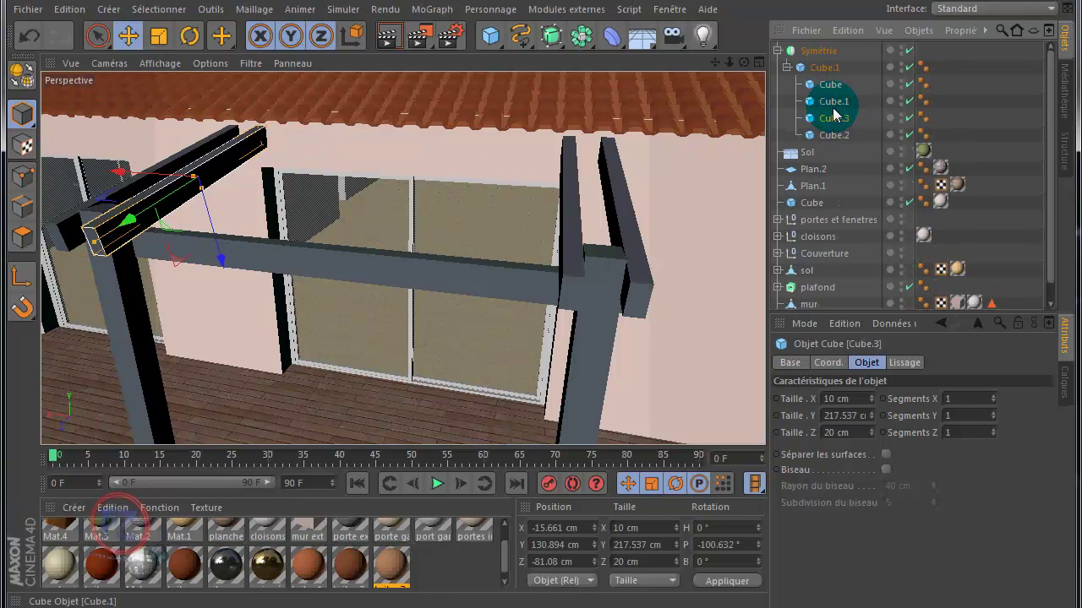
{"action": "left_click_drag", "start_coordinate": [744, 62], "coordinate": [543, 307]}
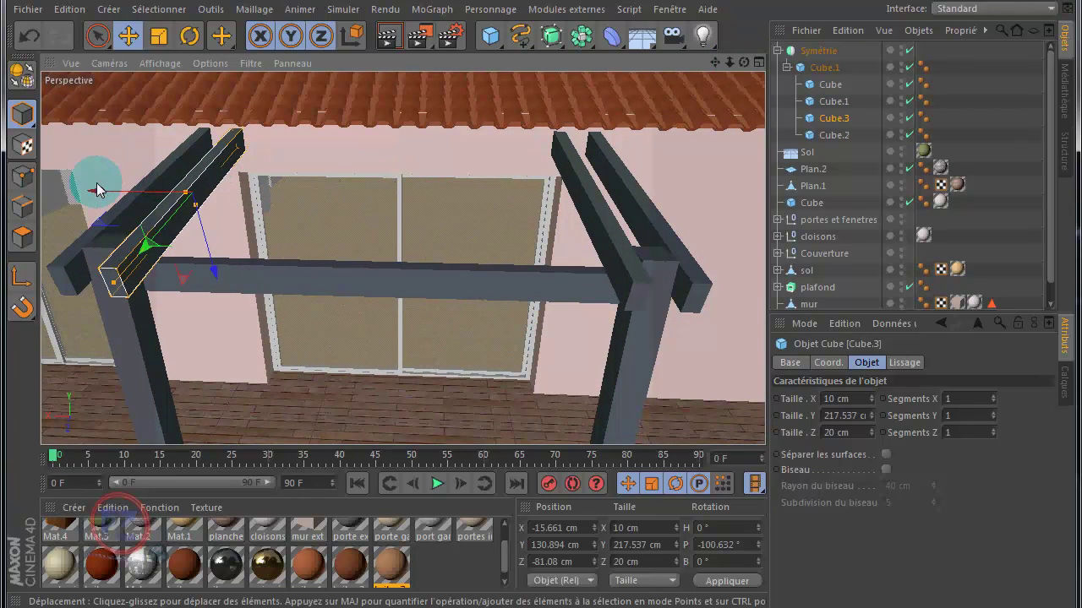
{"action": "left_click_drag", "start_coordinate": [92, 191], "coordinate": [140, 196]}
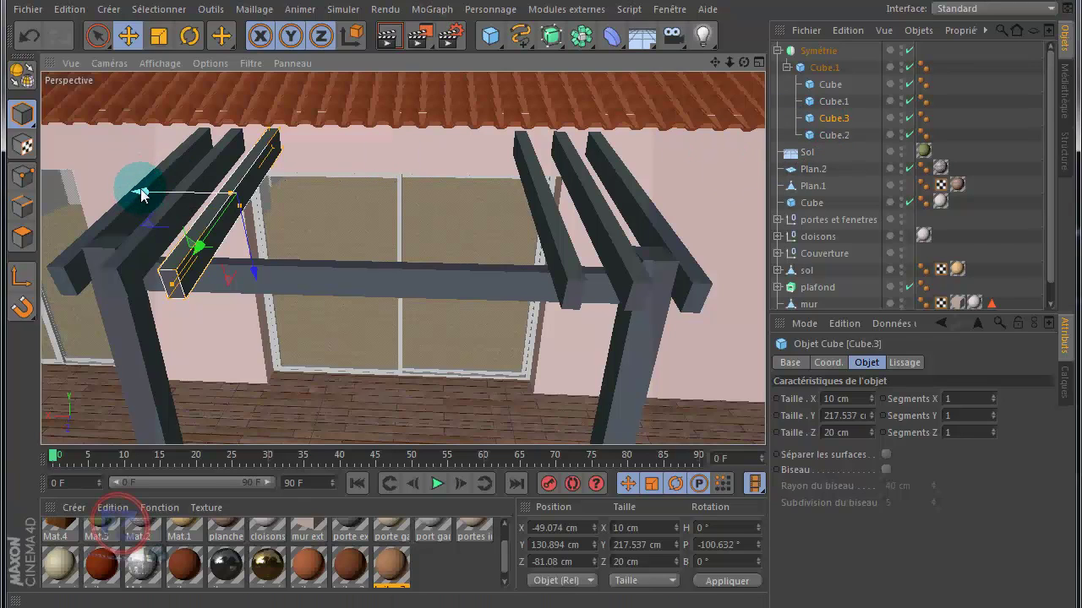
Step: Add three more copies of the sloping beam along the crossbeam, at about -79.1, -108.8 and -140.9 cm in X
{"action": "left_click_drag", "start_coordinate": [144, 194], "coordinate": [256, 196], "text": "ctrl"}
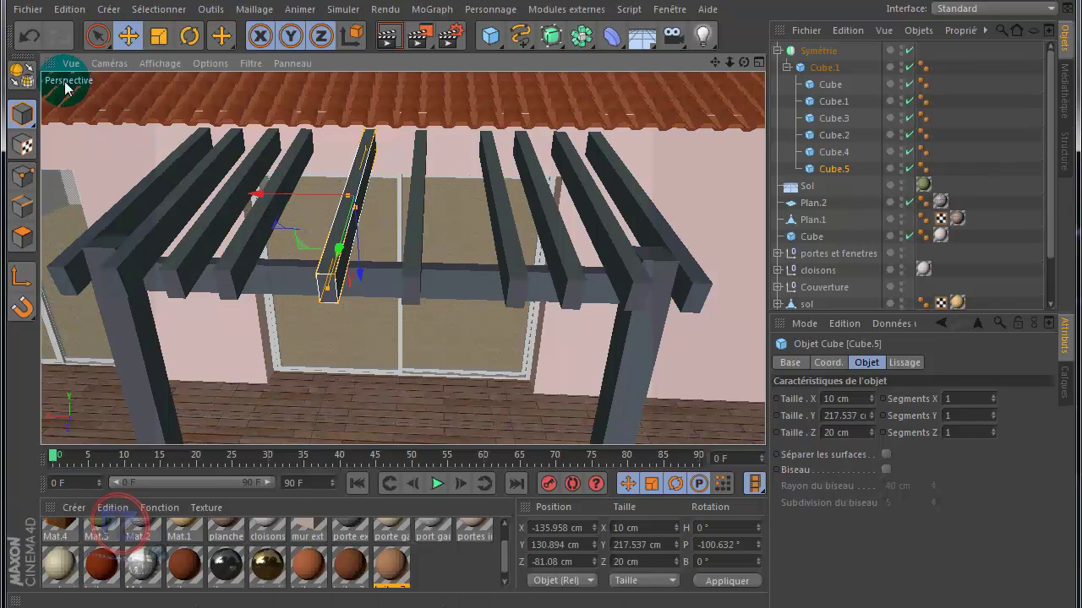
{"action": "left_click", "coordinate": [29, 36]}
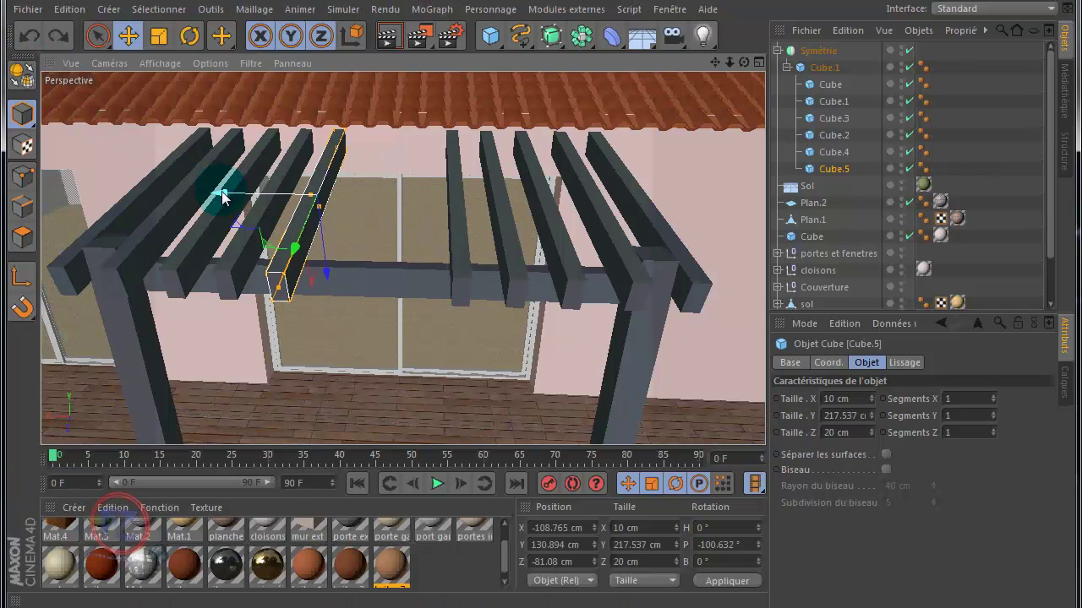
{"action": "left_click_drag", "start_coordinate": [223, 197], "coordinate": [265, 200], "text": "ctrl"}
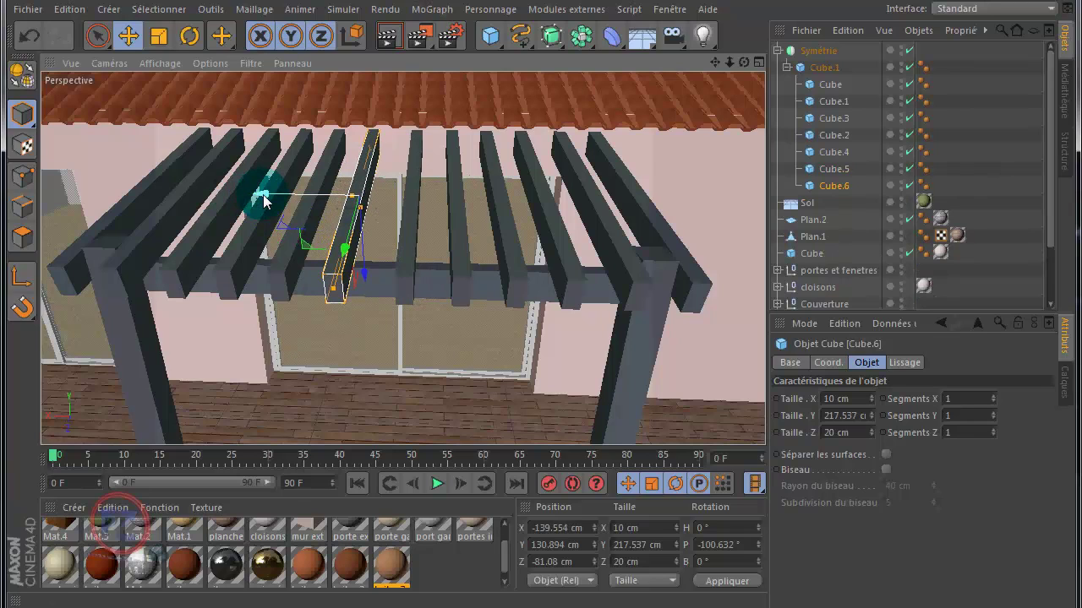
{"action": "left_click_drag", "start_coordinate": [262, 197], "coordinate": [266, 197]}
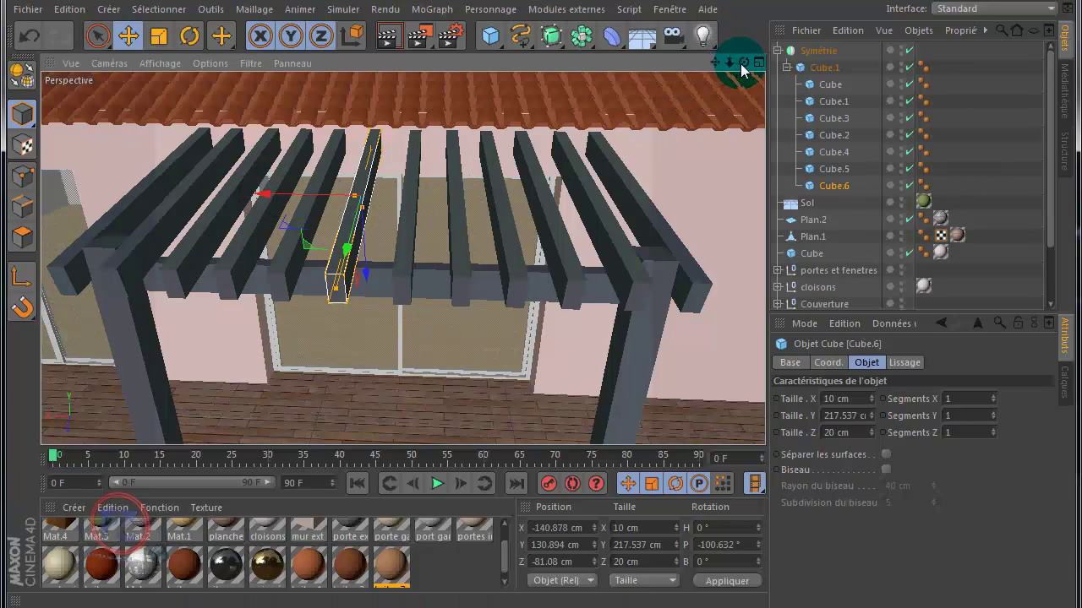
Step: Open the wood material Mat.4, review its colour and relief channels, and set its specular width to 40 %
{"action": "left_click_drag", "start_coordinate": [742, 69], "coordinate": [541, 305]}
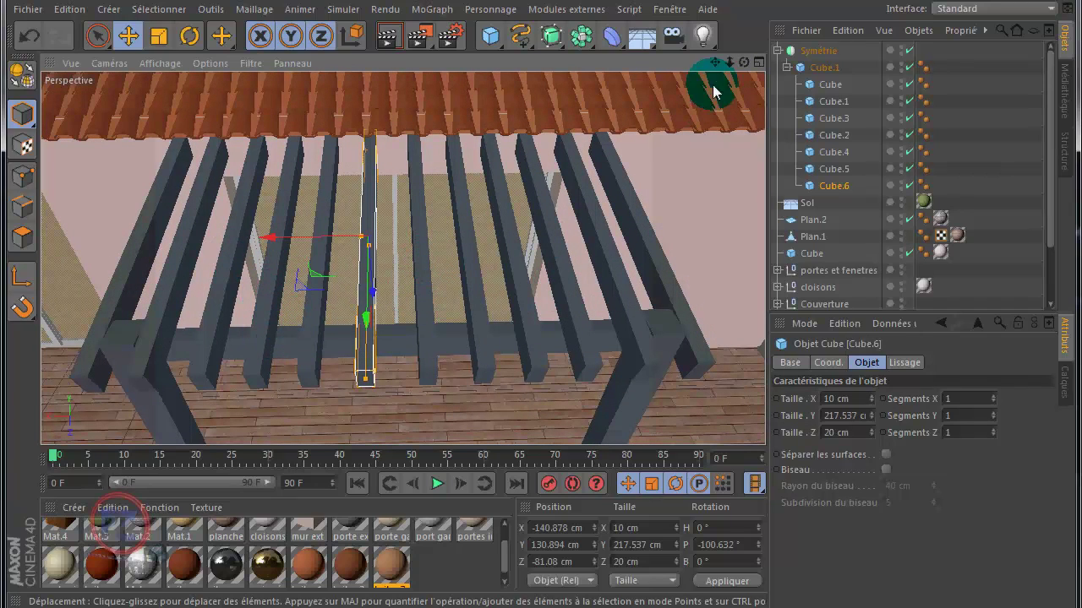
{"action": "left_click_drag", "start_coordinate": [536, 302], "coordinate": [732, 85]}
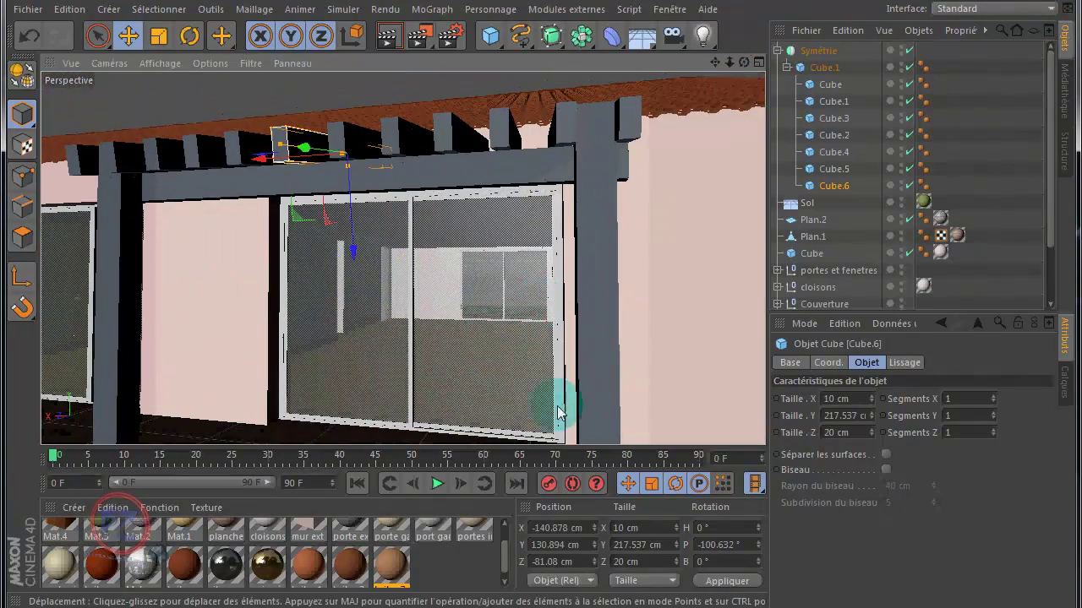
{"action": "scroll", "coordinate": [504, 545], "scroll_direction": "up", "scroll_amount": 1}
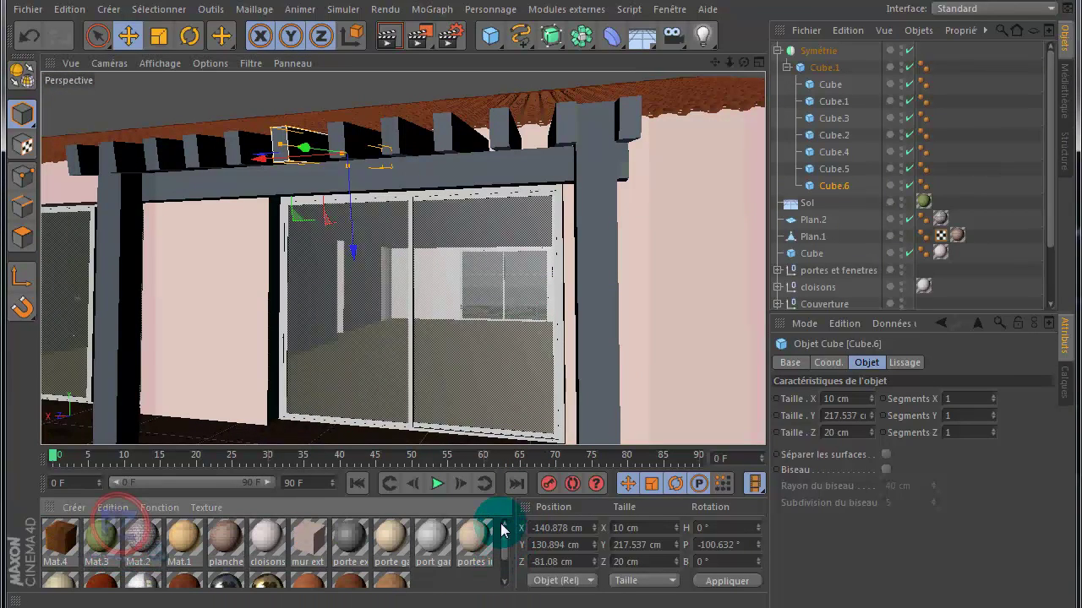
{"action": "double_click", "coordinate": [59, 548]}
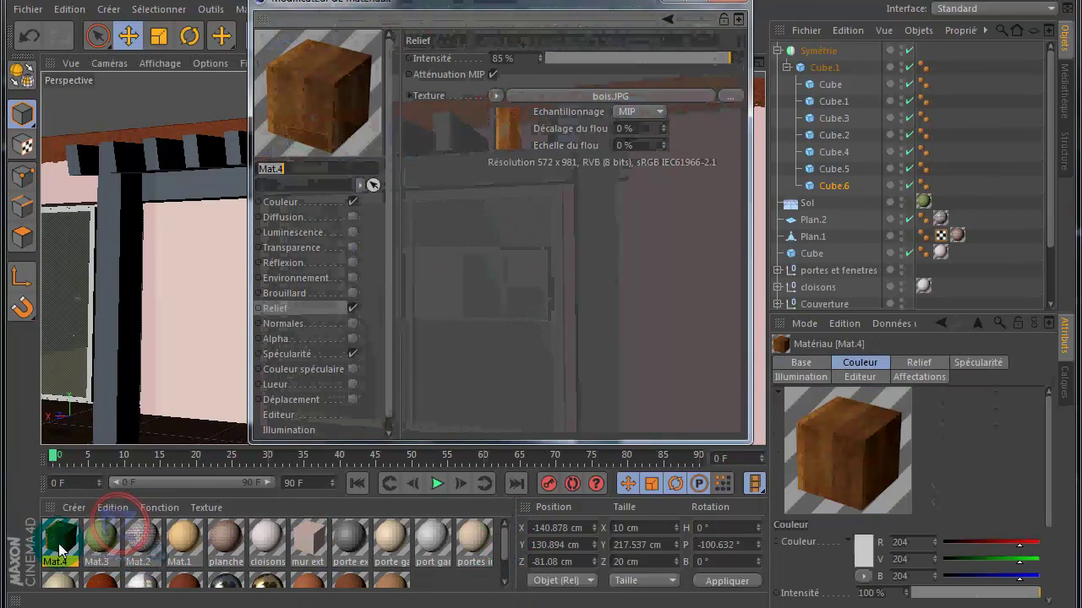
{"action": "left_click", "coordinate": [287, 203]}
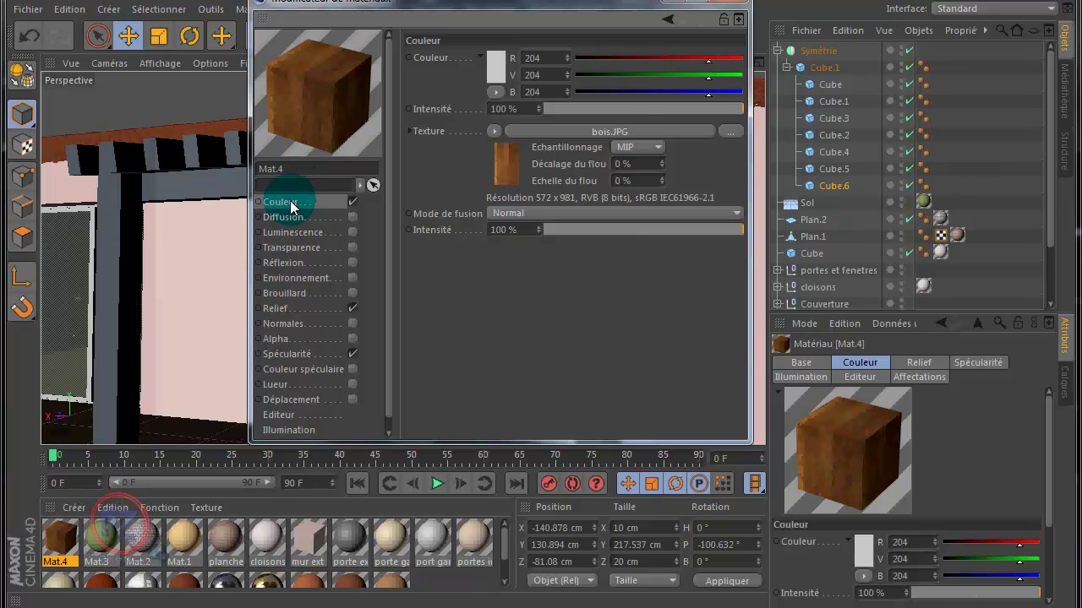
{"action": "left_click", "coordinate": [279, 309]}
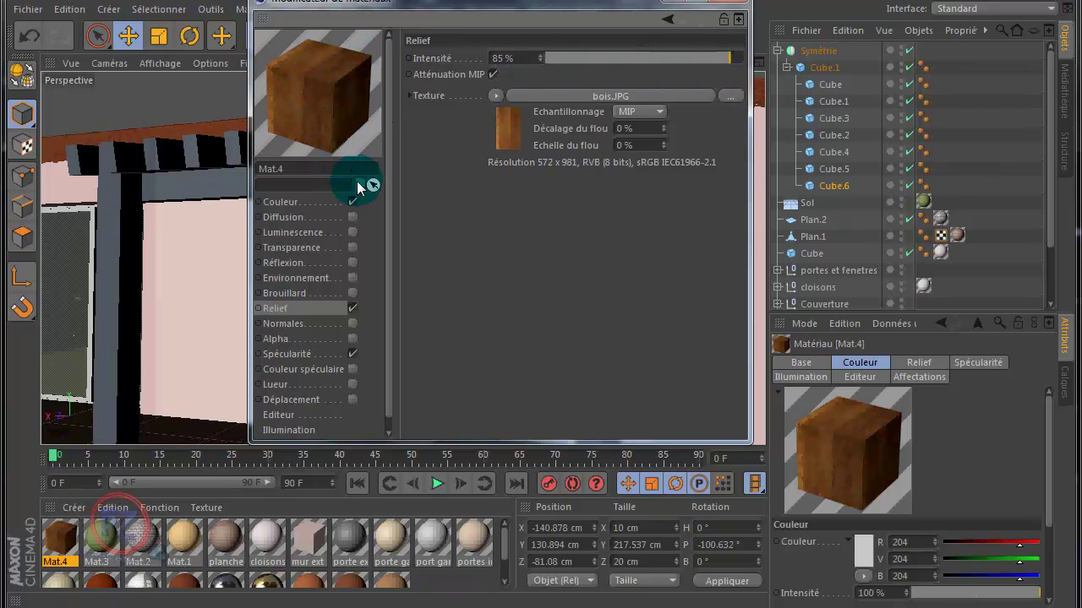
{"action": "left_click", "coordinate": [288, 355]}
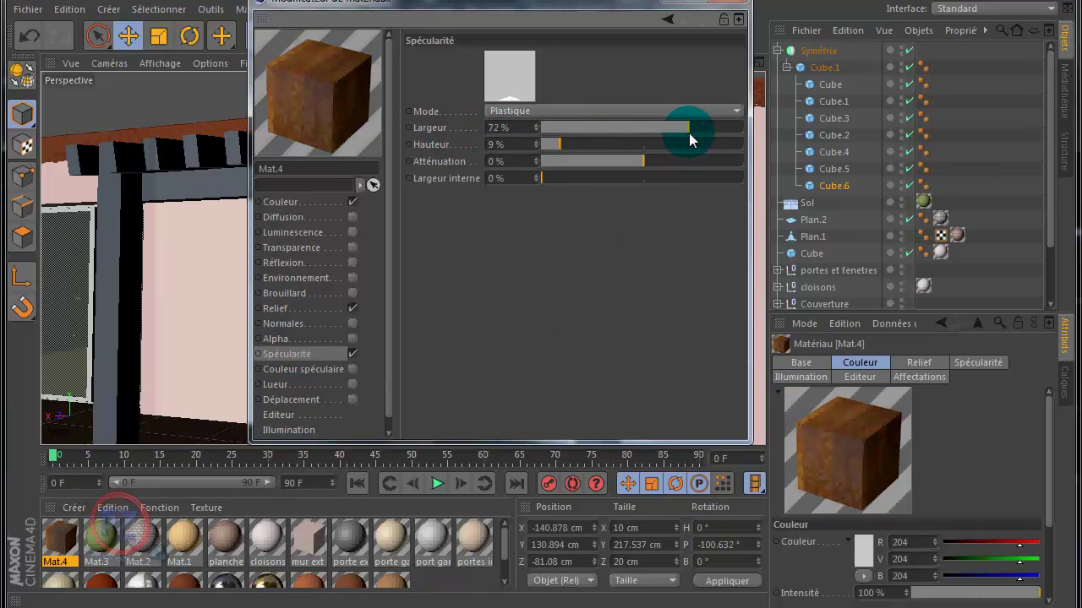
{"action": "left_click_drag", "start_coordinate": [689, 133], "coordinate": [622, 132]}
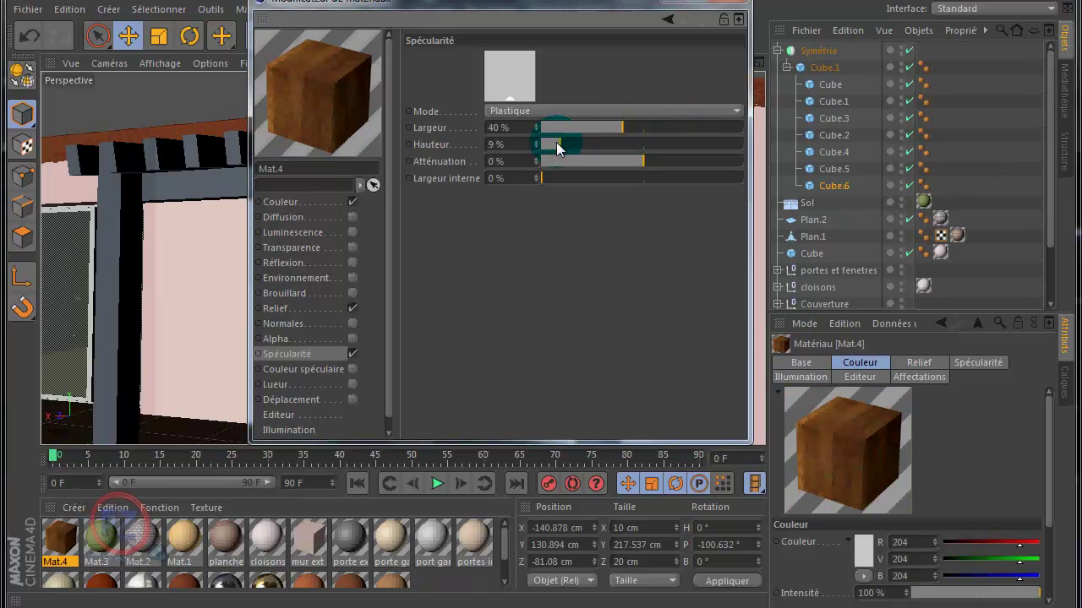
{"action": "left_click_drag", "start_coordinate": [555, 142], "coordinate": [554, 145]}
{"action": "left_click", "coordinate": [728, 1]}
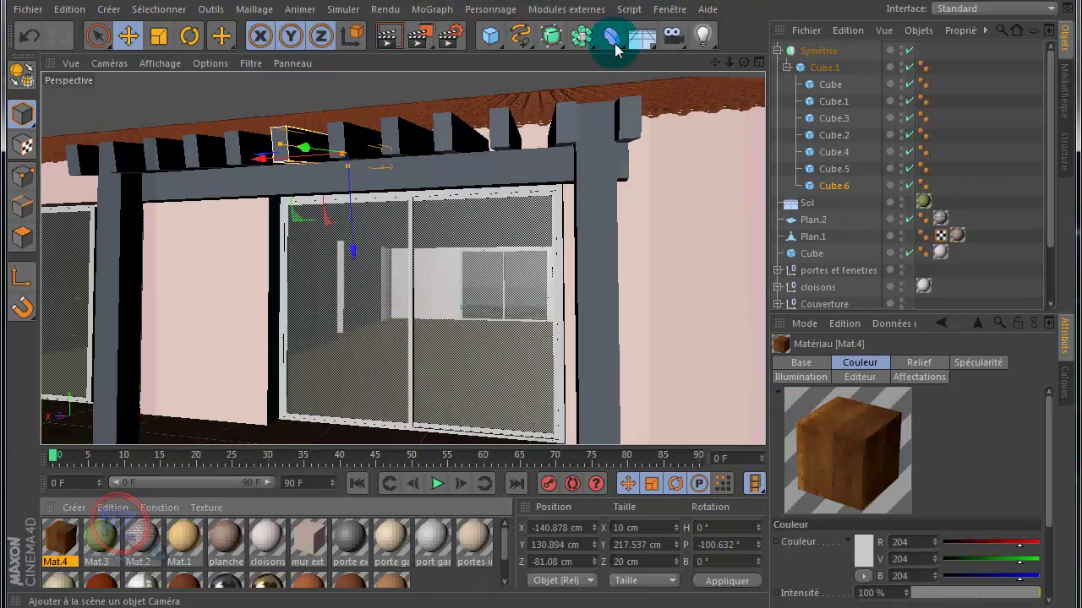
Step: Apply the wood material Mat.4 to the whole Symétrie object and render the perspective view of the pergola
{"action": "left_click_drag", "start_coordinate": [715, 68], "coordinate": [707, 104]}
{"action": "left_click_drag", "start_coordinate": [542, 314], "coordinate": [541, 296], "text": "alt"}
{"action": "left_click", "coordinate": [66, 551]}
{"action": "left_click_drag", "start_coordinate": [66, 551], "coordinate": [835, 58]}
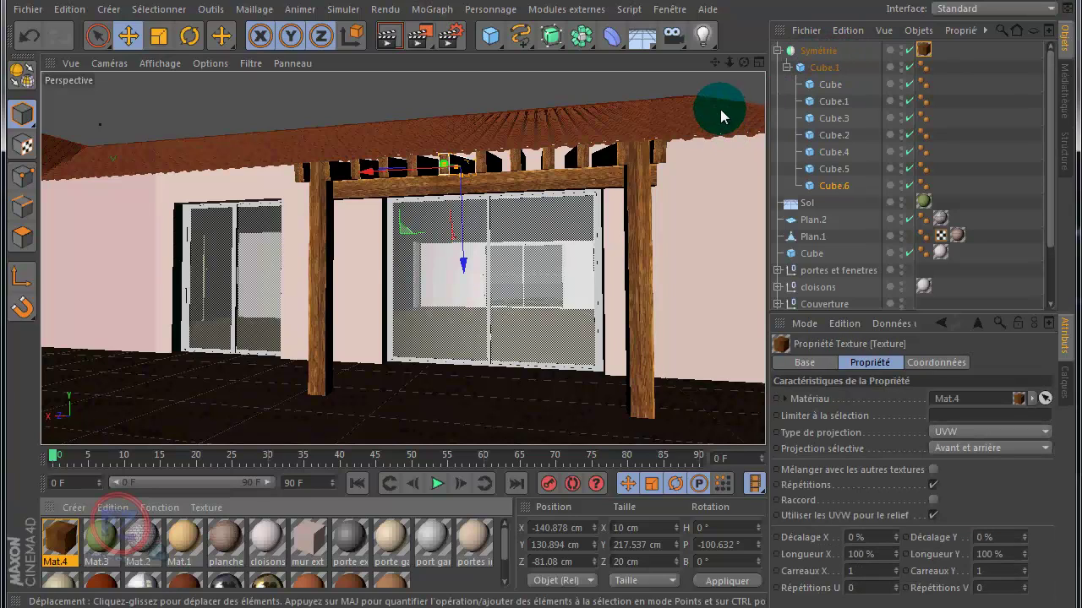
{"action": "mouse_move", "coordinate": [745, 61]}
{"action": "left_mouse_down"}
{"action": "mouse_move", "coordinate": [527, 309]}
{"action": "mouse_move", "coordinate": [543, 306]}
{"action": "left_mouse_up"}
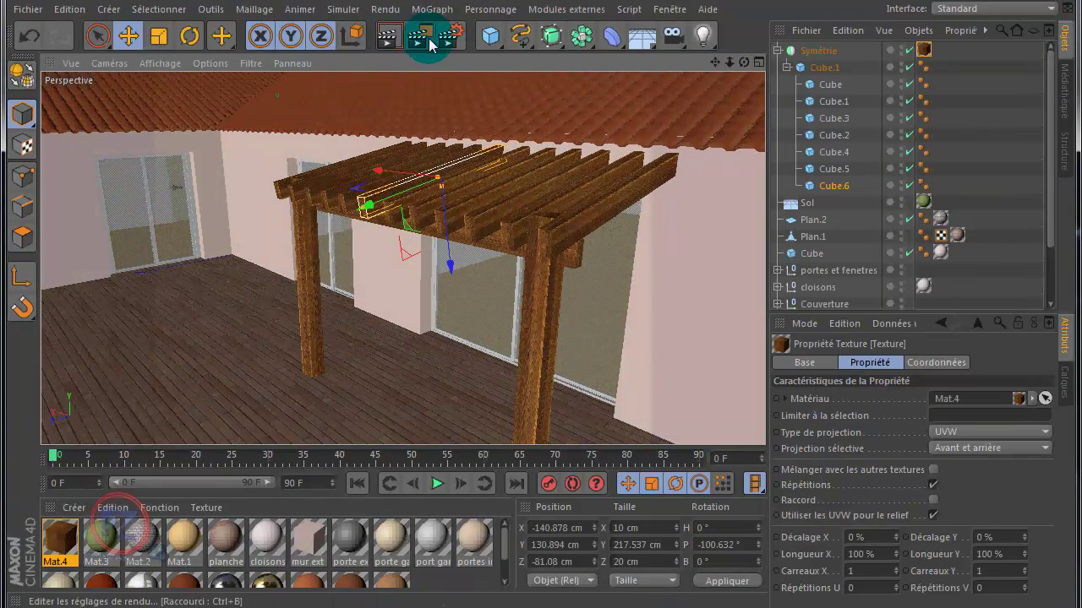
{"action": "left_click", "coordinate": [390, 38]}
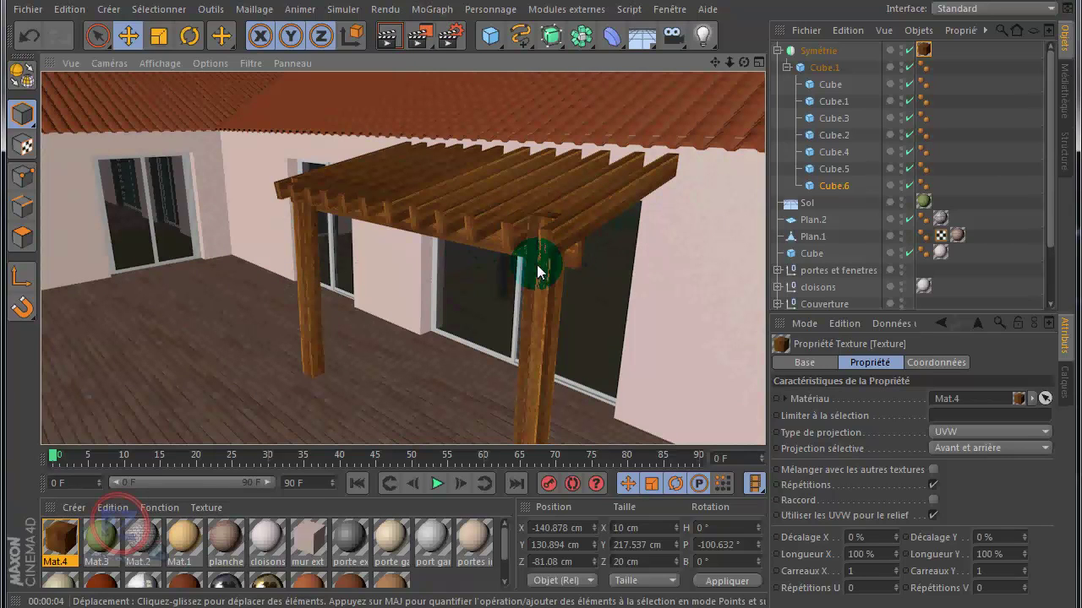
Step: Examine the wood texture's properties and go through the individual sloping beams under the Symétrie object
{"action": "left_click", "coordinate": [59, 537]}
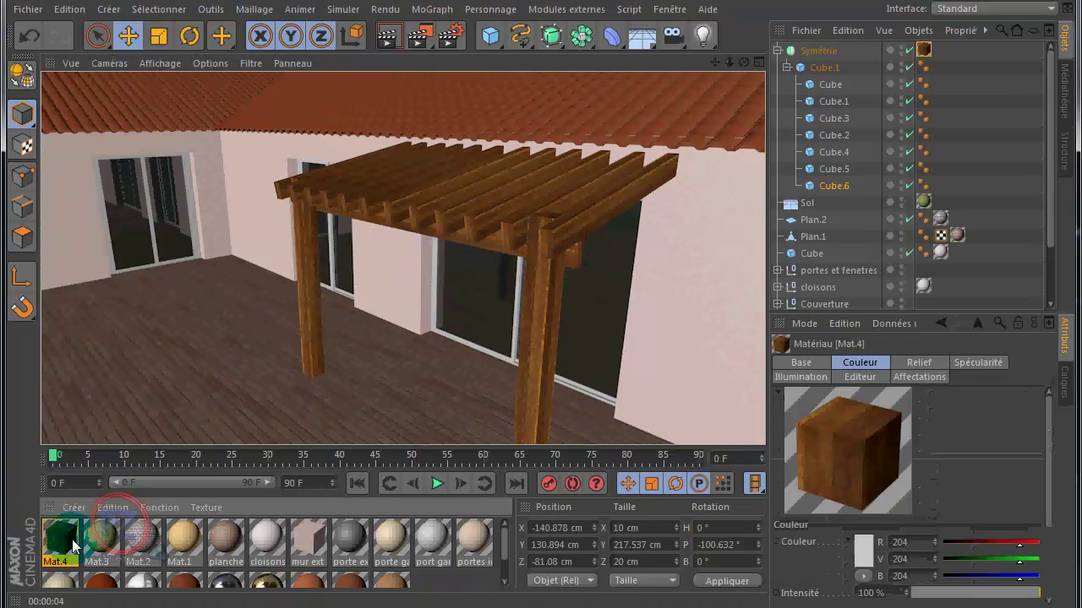
{"action": "left_click", "coordinate": [924, 50]}
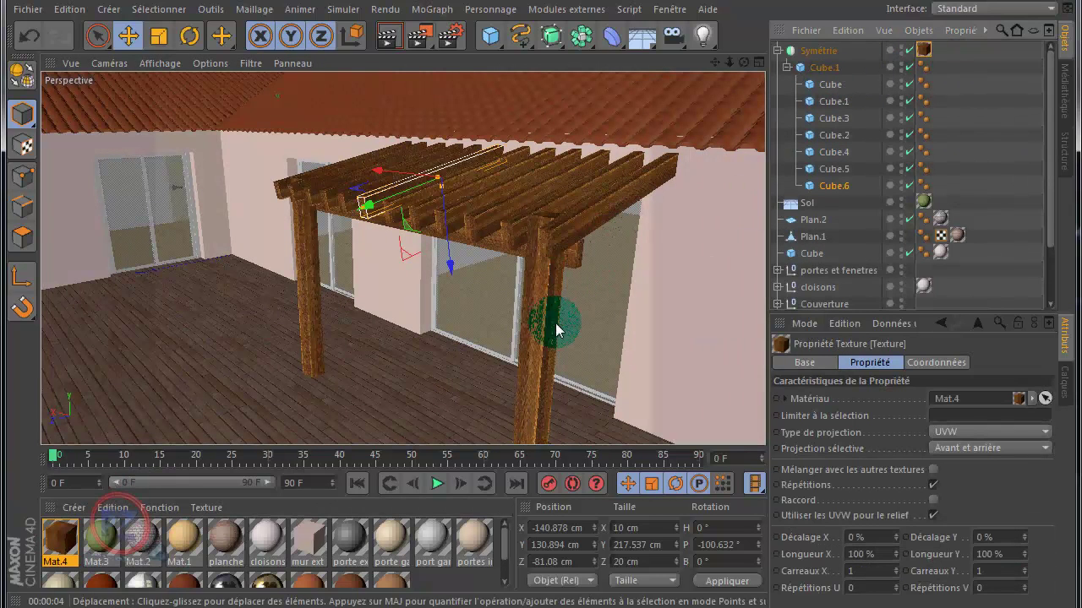
{"action": "left_click", "coordinate": [836, 171]}
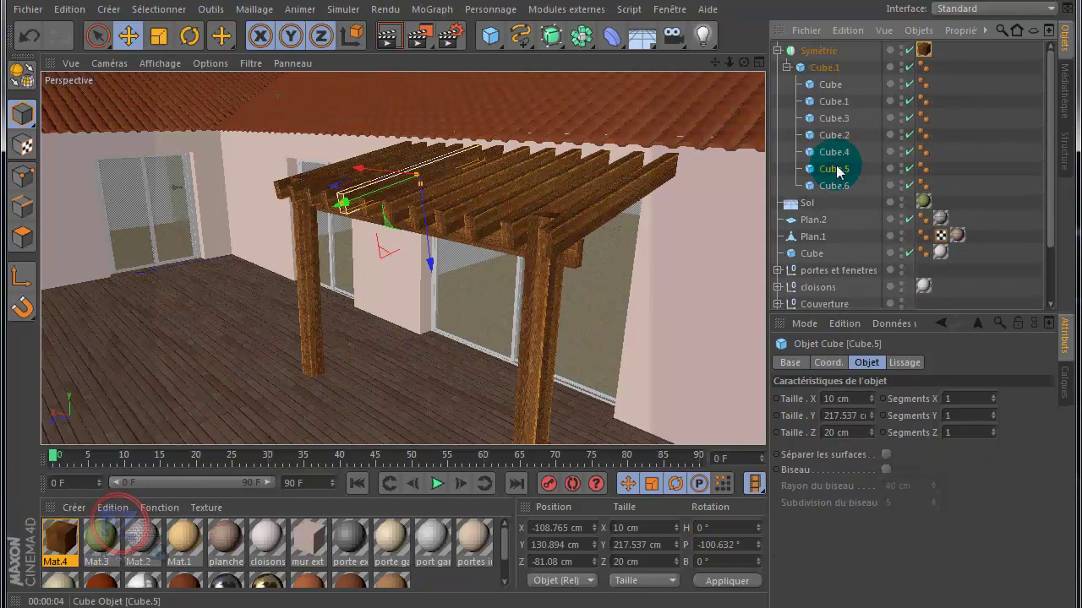
{"action": "left_click", "coordinate": [834, 152]}
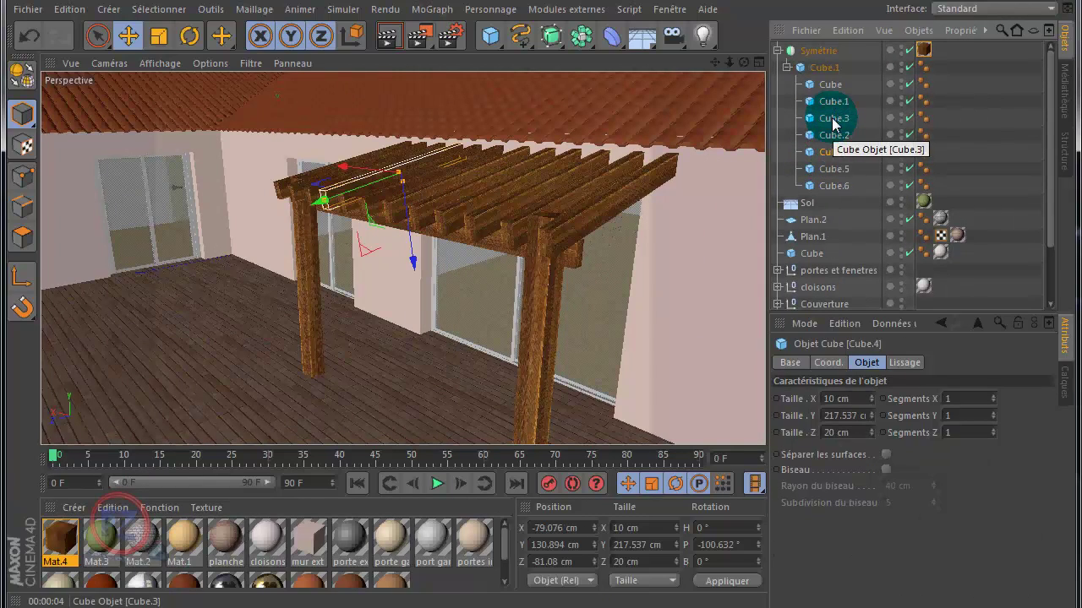
{"action": "left_click", "coordinate": [833, 101]}
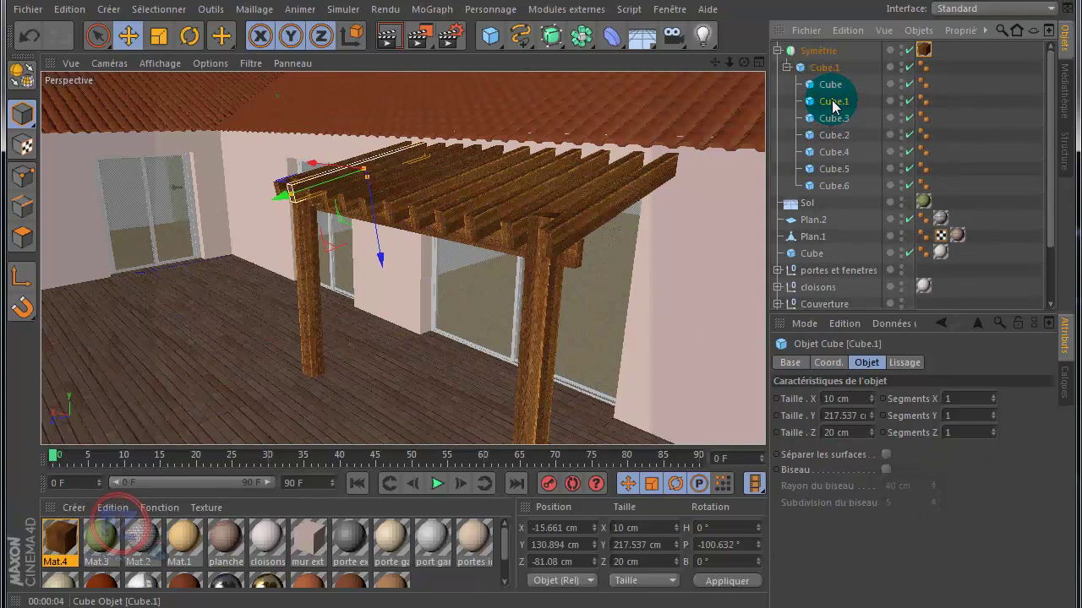
{"action": "left_click", "coordinate": [832, 88]}
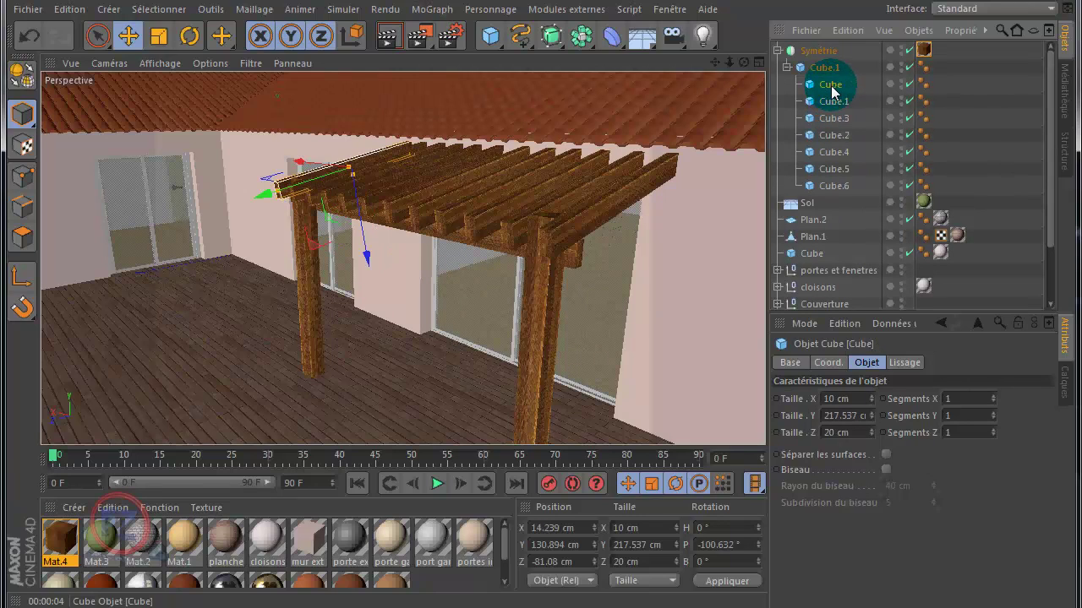
{"action": "left_click", "coordinate": [834, 188]}
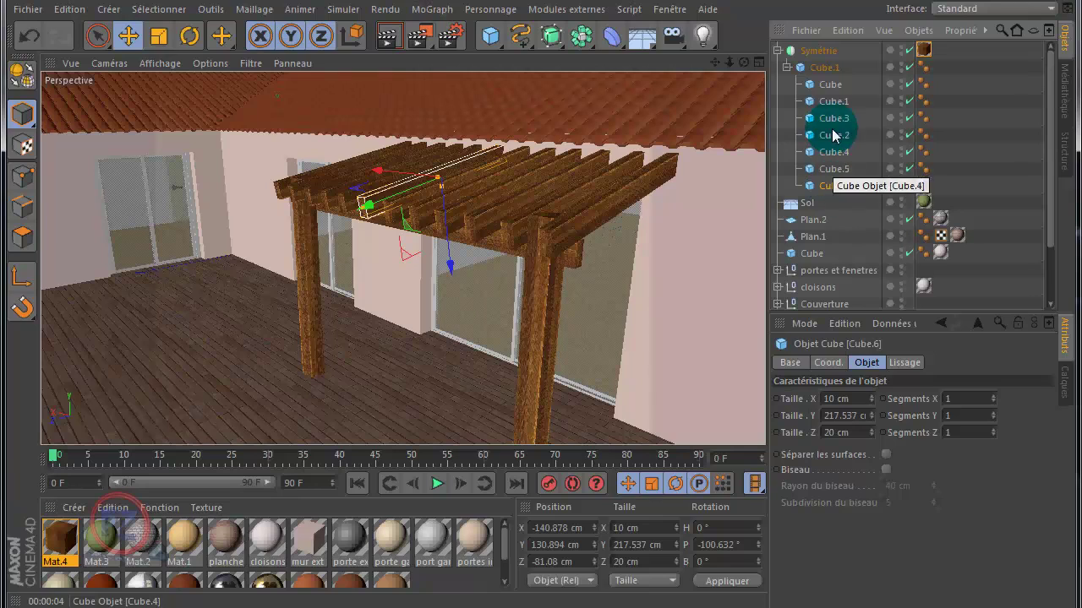
{"action": "left_click", "coordinate": [825, 85]}
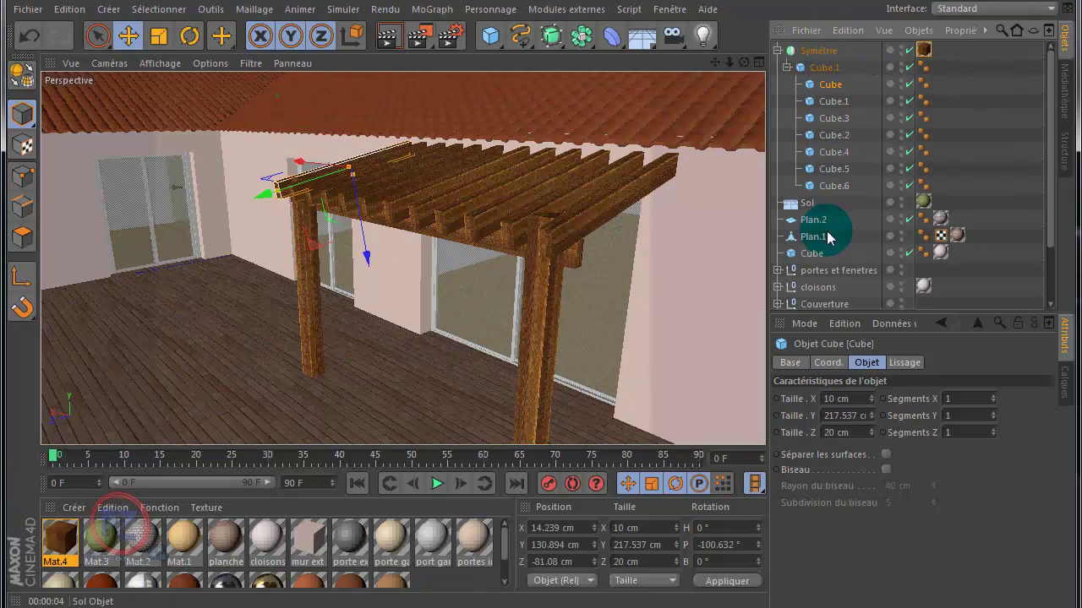
Step: Try cubic projection for the pergola's wood texture, and switch the projection back to UVW
{"action": "left_click", "coordinate": [923, 50]}
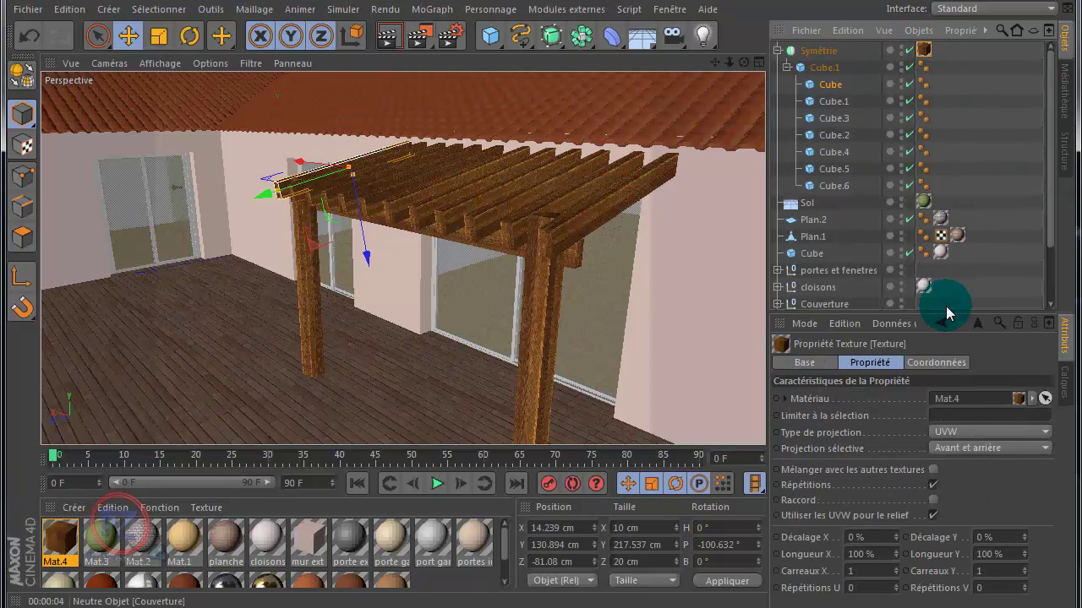
{"action": "left_click", "coordinate": [972, 436]}
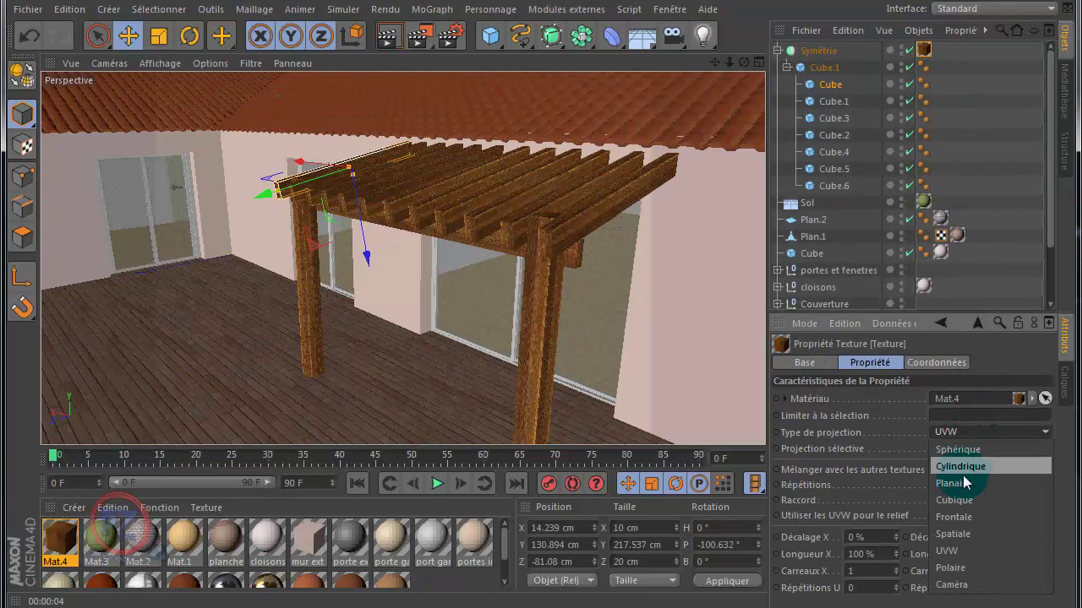
{"action": "left_click", "coordinate": [963, 500]}
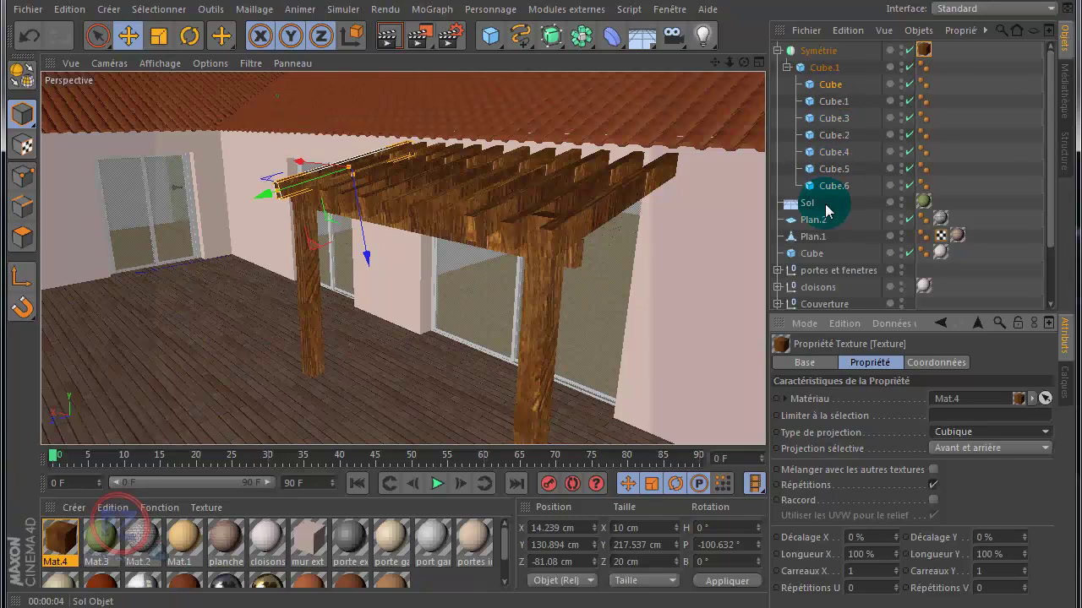
{"action": "left_click", "coordinate": [970, 439]}
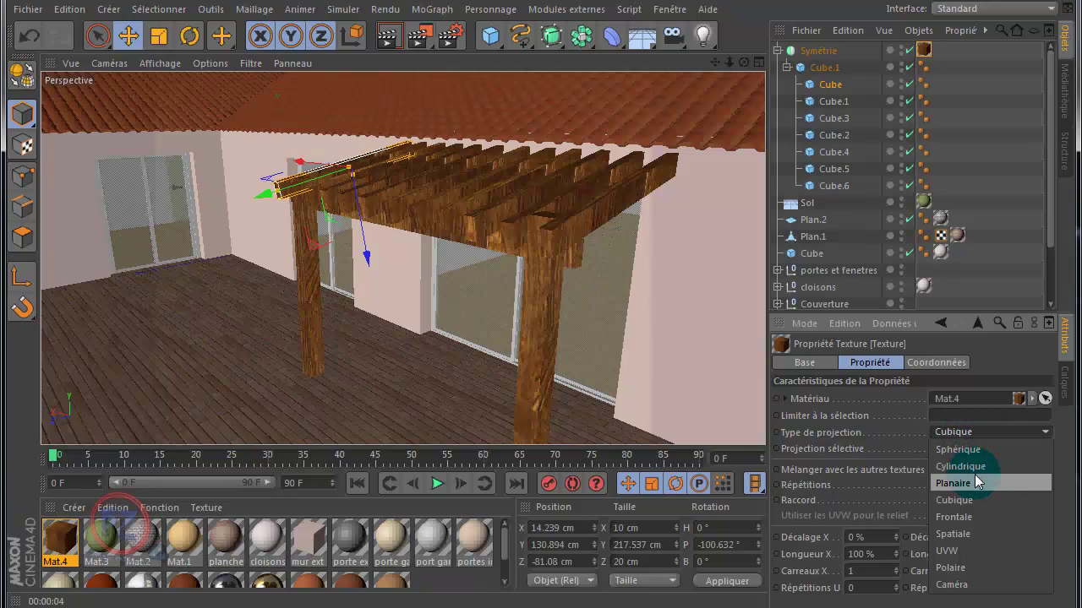
{"action": "left_click", "coordinate": [963, 551]}
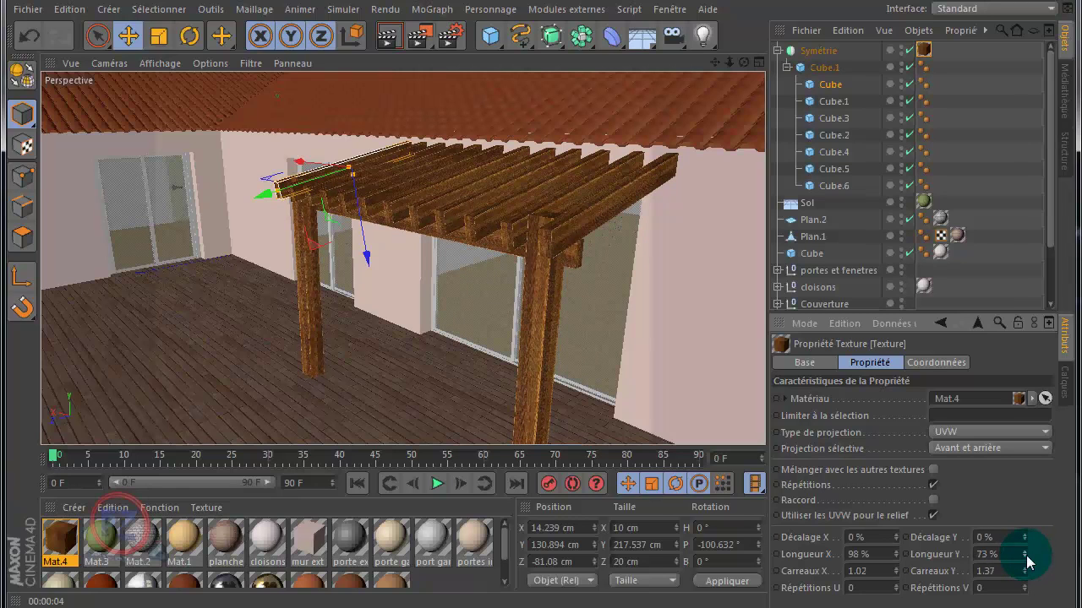
Step: Reduce the wood texture's Y length on the pergola to 38 %
{"action": "left_click_drag", "start_coordinate": [1024, 556], "coordinate": [1026, 565]}
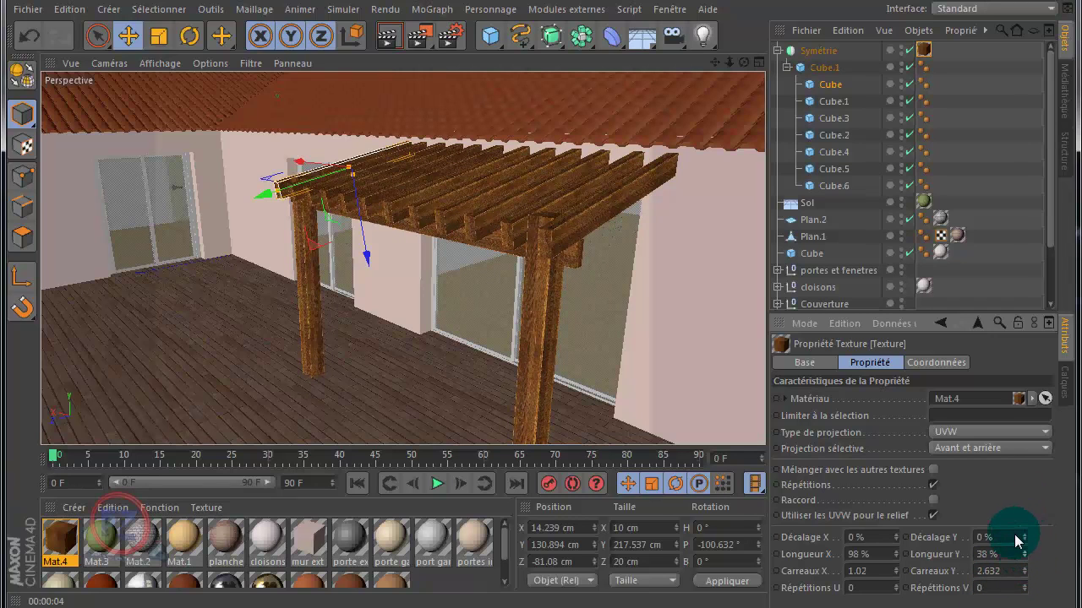
Step: Set the wood texture's Y length on the pergola to 50 % and check it with a perspective render
{"action": "left_click", "coordinate": [982, 554]}
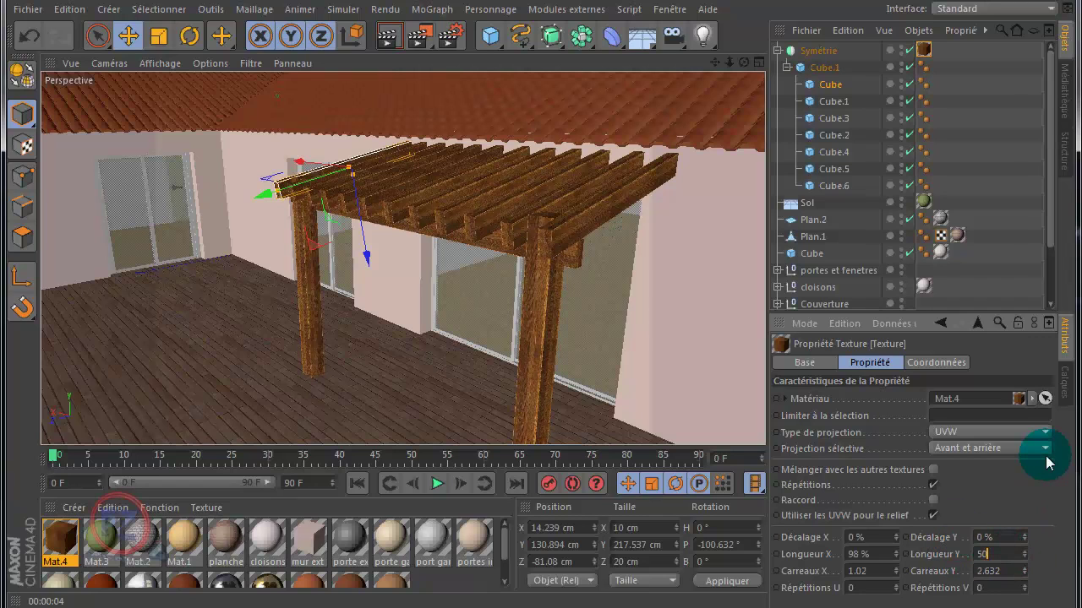
{"action": "type", "text": "50"}
{"action": "key", "text": "Return"}
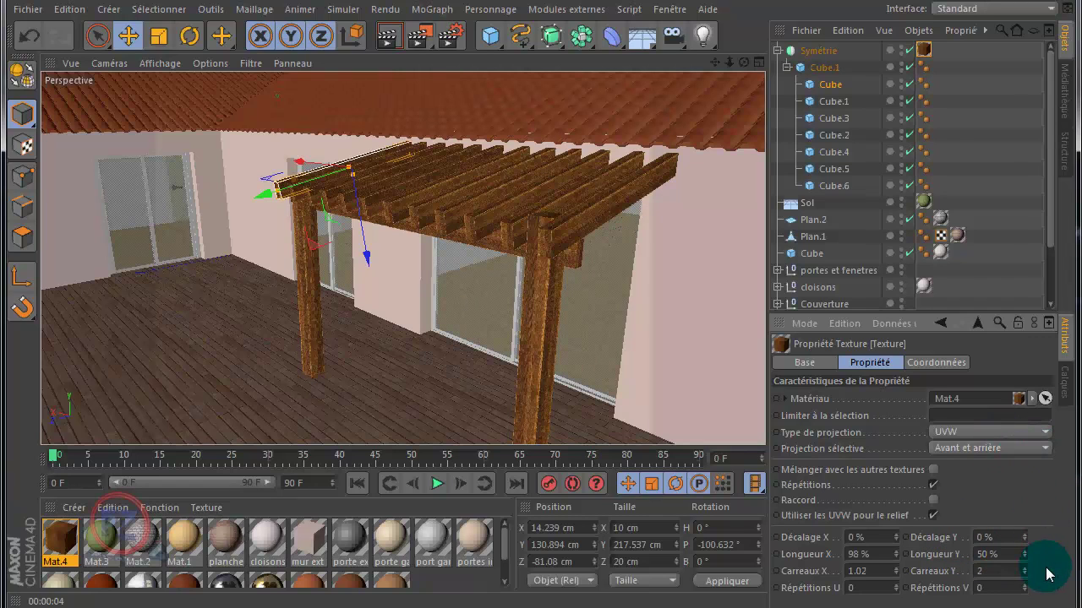
{"action": "left_click_drag", "start_coordinate": [743, 63], "coordinate": [541, 302]}
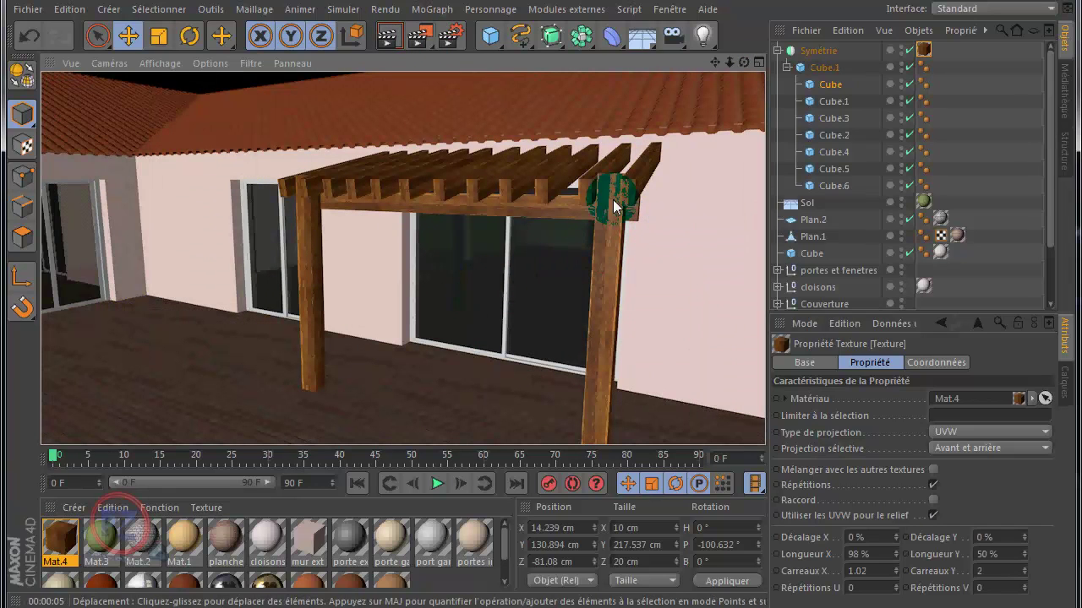
{"action": "left_click_drag", "start_coordinate": [541, 305], "coordinate": [243, 377], "text": "alt"}
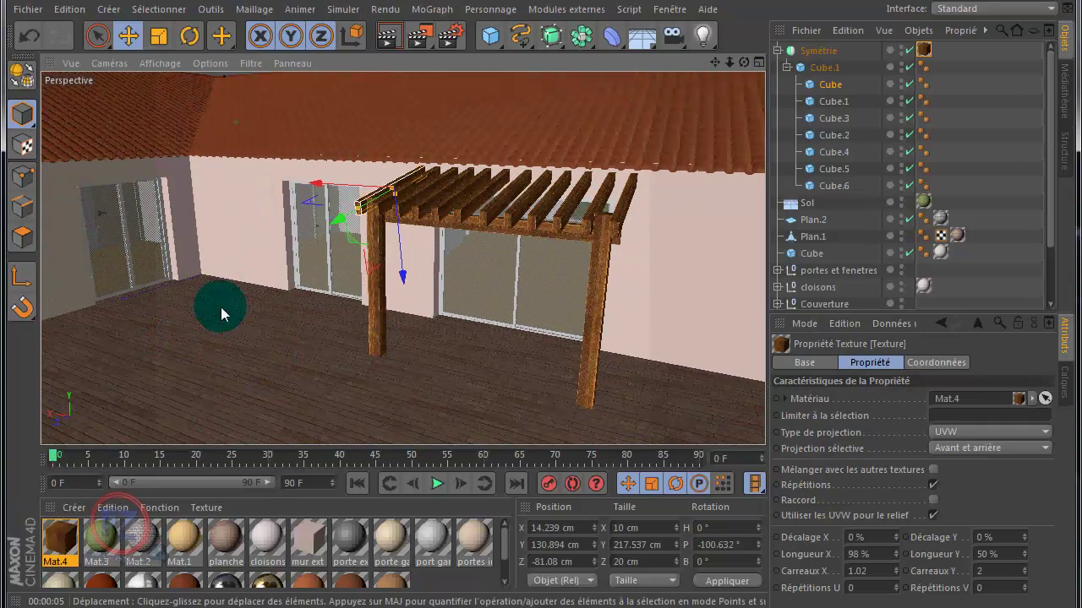
{"action": "left_click_drag", "start_coordinate": [244, 329], "coordinate": [209, 320], "text": "alt"}
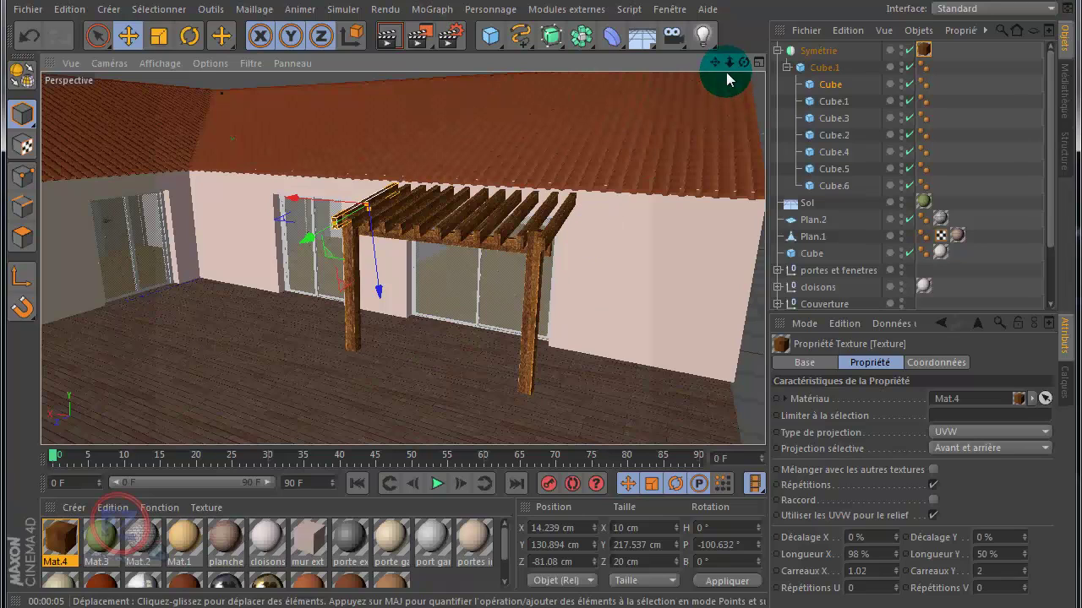
{"action": "scroll", "coordinate": [533, 304], "scroll_direction": "up", "scroll_amount": 3}
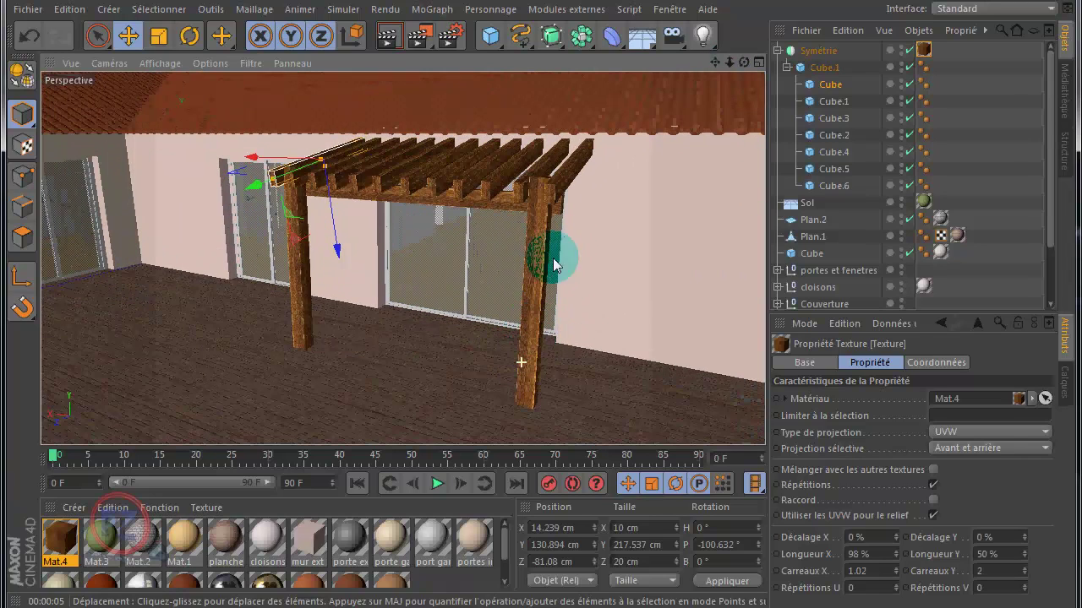
{"action": "left_click_drag", "start_coordinate": [541, 311], "coordinate": [533, 301], "text": "alt"}
Step: Duplicate the Symétrie pergola object and move the copy beyond the house corner, to about X -1289 cm
{"action": "left_click", "coordinate": [776, 51]}
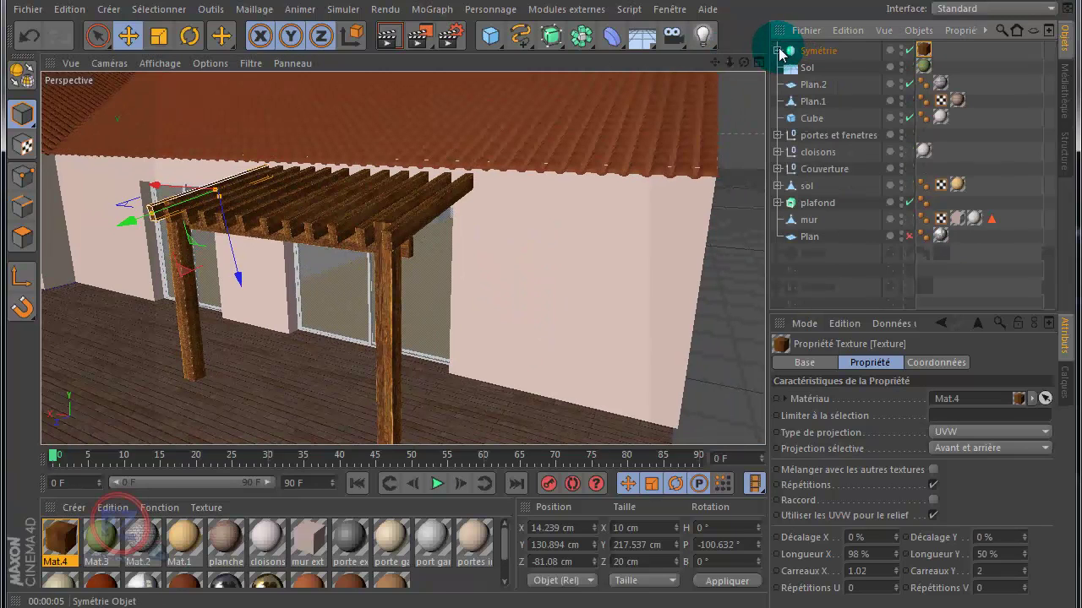
{"action": "left_click", "coordinate": [817, 52]}
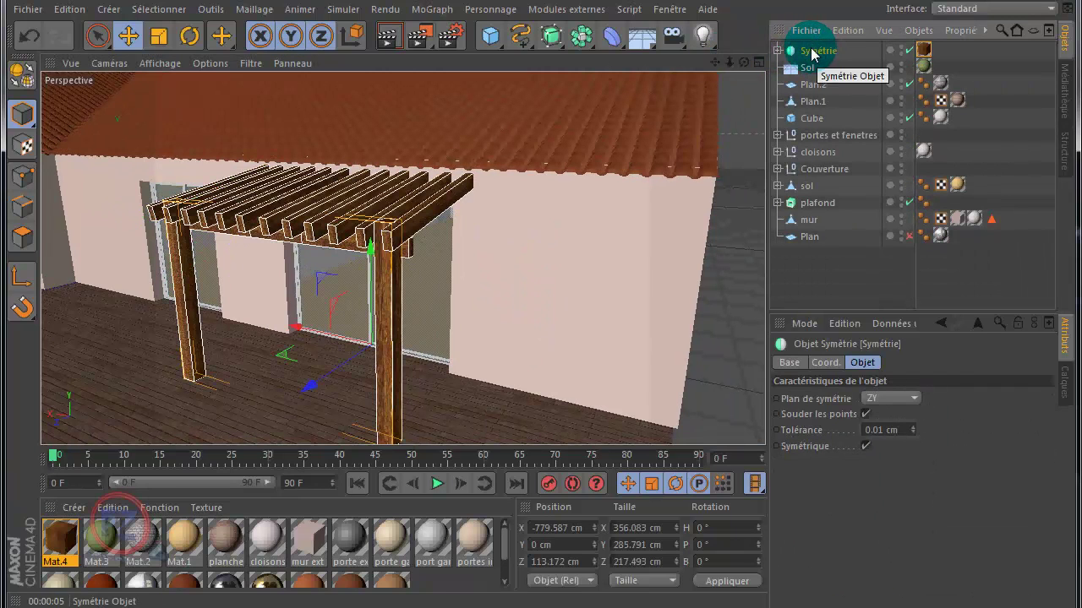
{"action": "left_click_drag", "start_coordinate": [536, 304], "coordinate": [665, 169], "text": "alt"}
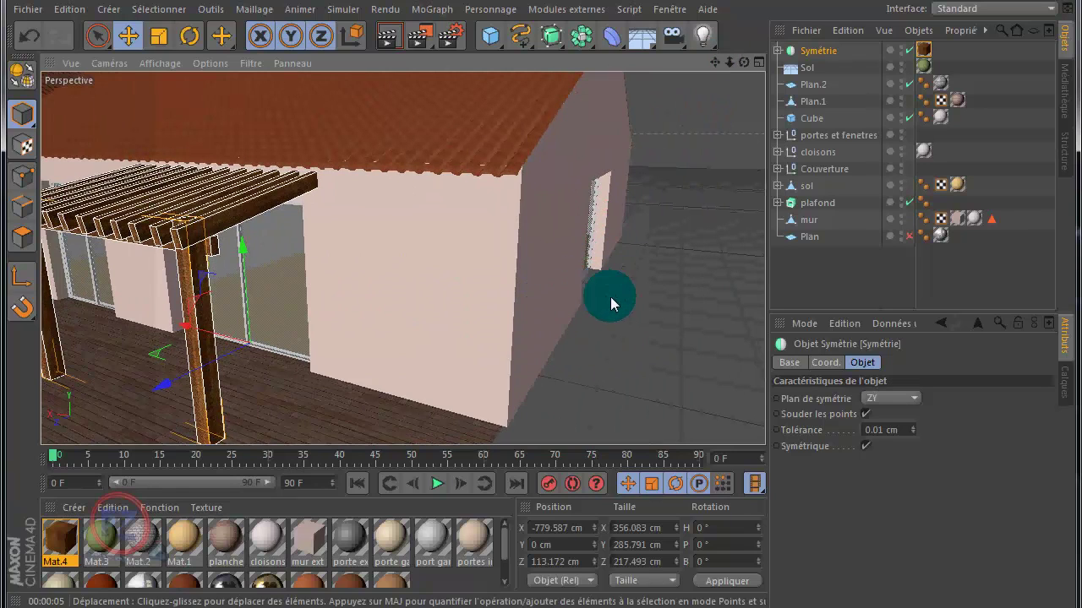
{"action": "left_click", "coordinate": [820, 54]}
{"action": "key", "text": "ctrl+c"}
{"action": "key", "text": "ctrl+v"}
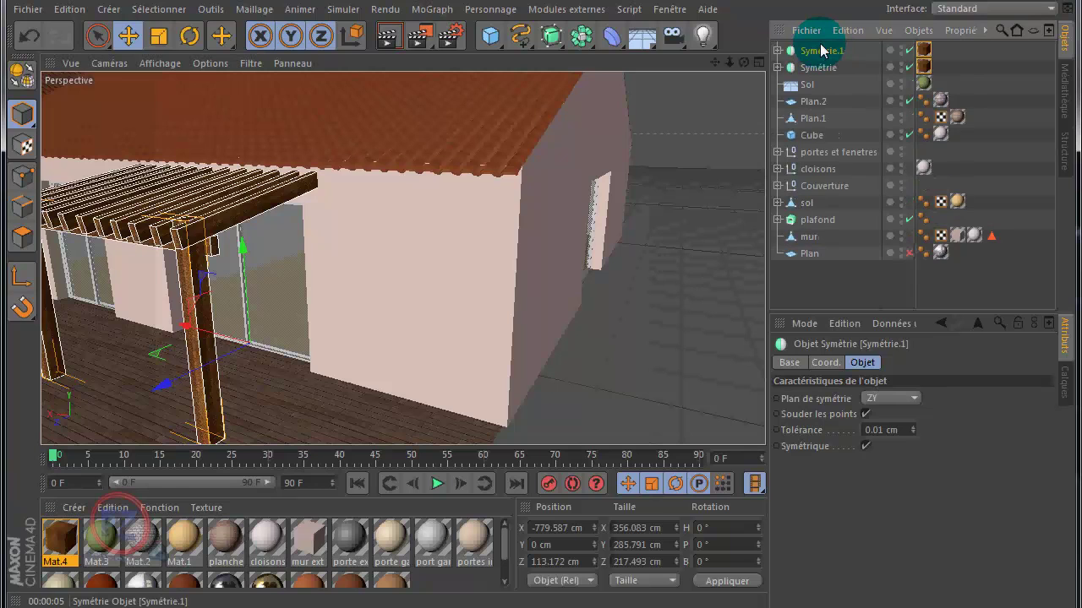
{"action": "left_click_drag", "start_coordinate": [186, 329], "coordinate": [485, 408]}
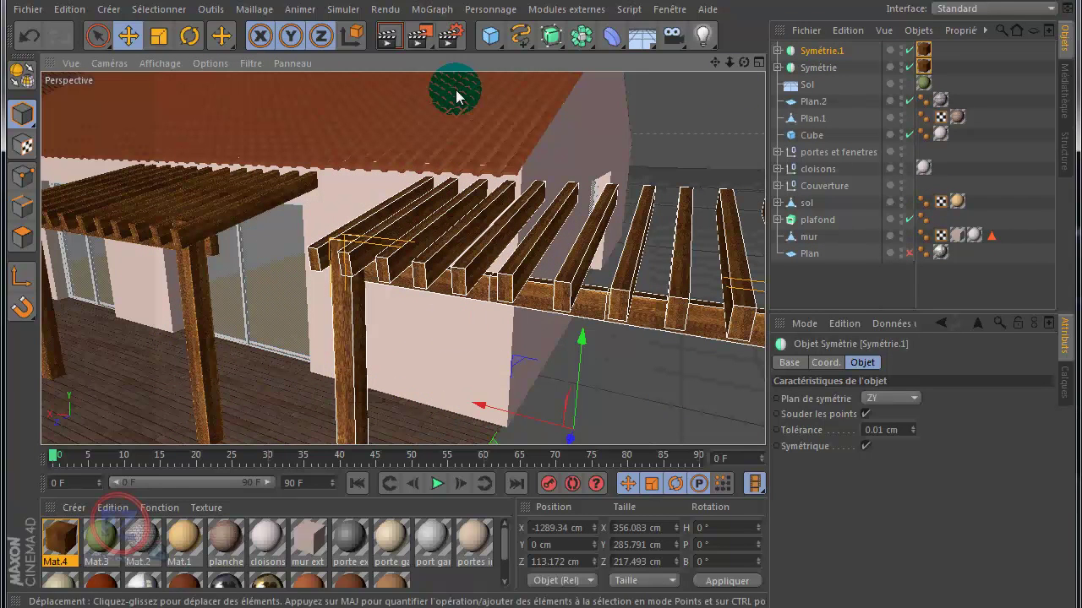
Step: Rotate the copied pergola 90° in heading and move it along the gable wall to about Z -218 cm
{"action": "left_click", "coordinate": [190, 35]}
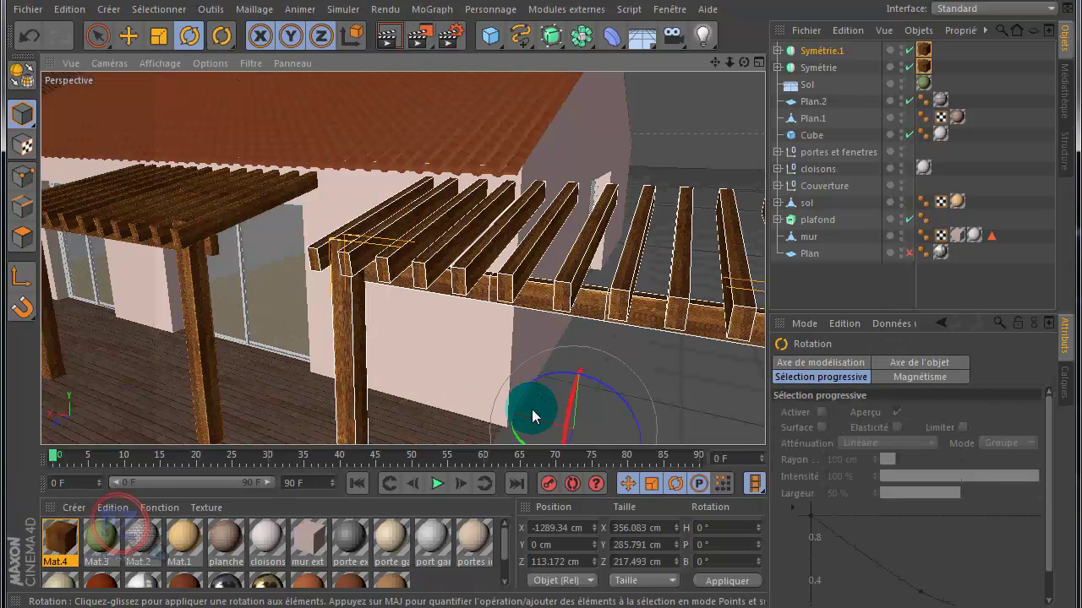
{"action": "left_click_drag", "start_coordinate": [517, 443], "coordinate": [541, 309]}
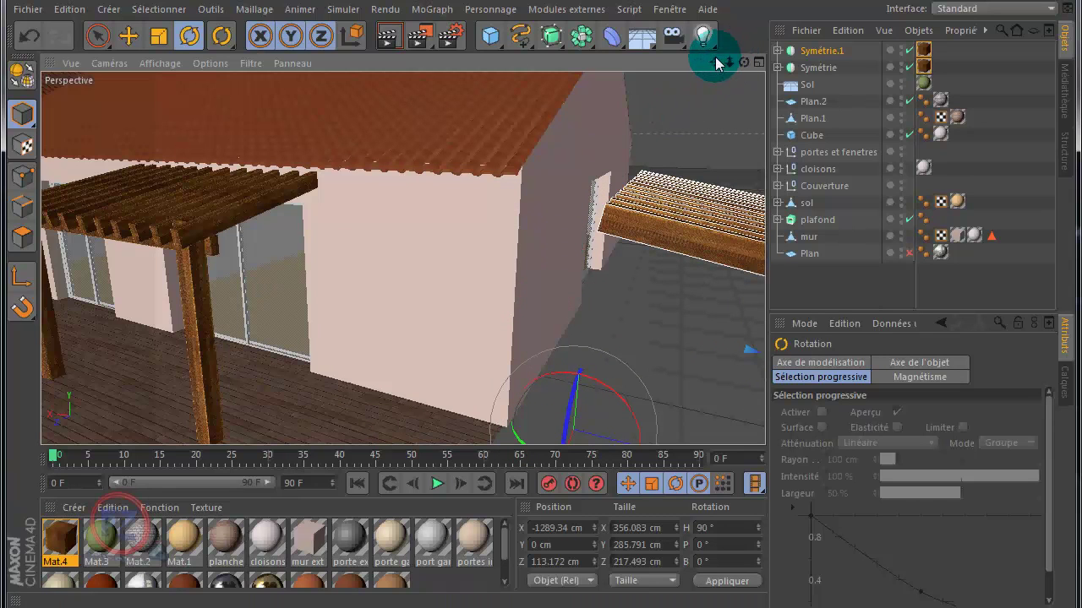
{"action": "left_click_drag", "start_coordinate": [717, 64], "coordinate": [542, 311]}
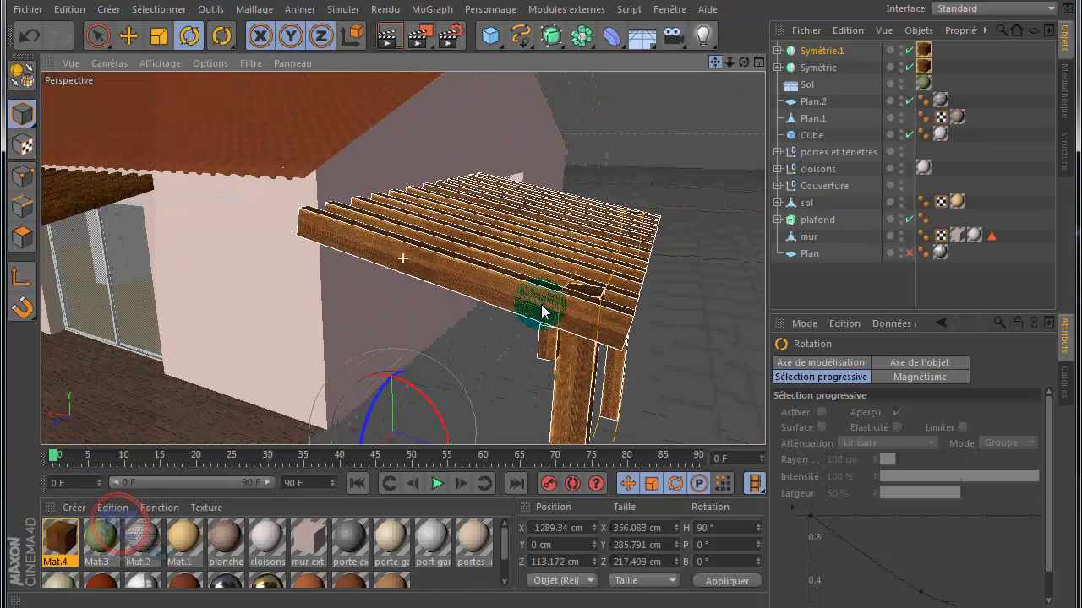
{"action": "left_click", "coordinate": [127, 36]}
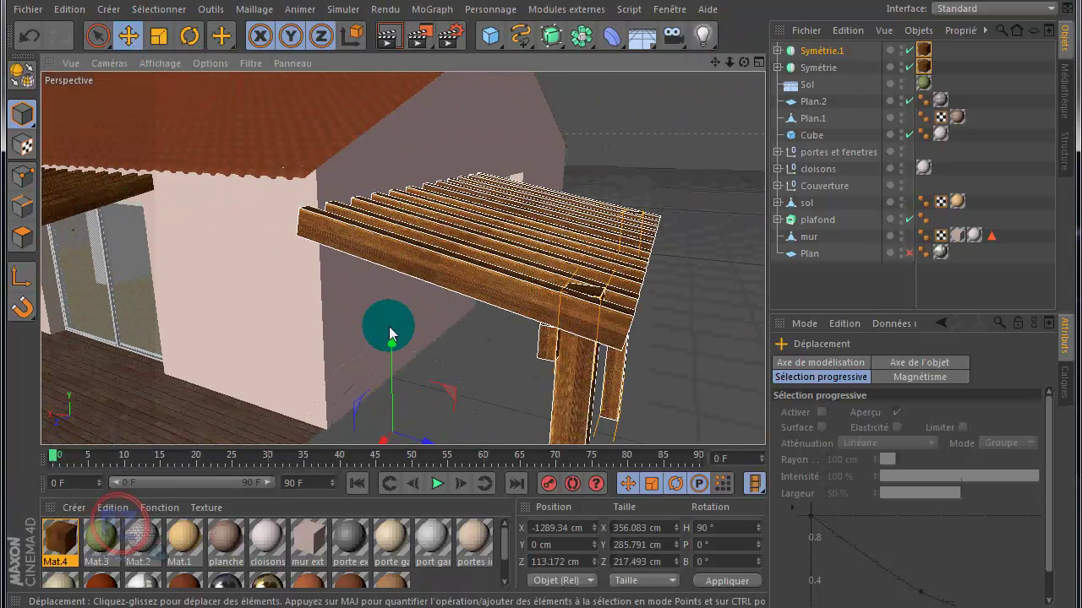
{"action": "left_click_drag", "start_coordinate": [390, 334], "coordinate": [520, 378]}
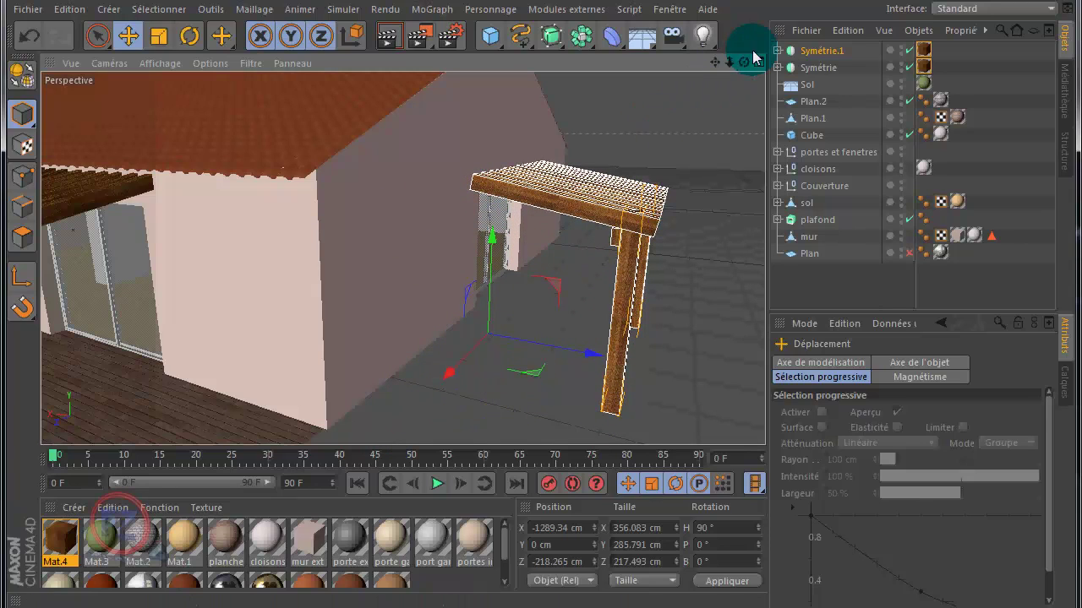
Step: Position the copied pergola against the gable wall, centred on its sliding door, at about X -1190 cm and Z -489 cm
{"action": "left_click_drag", "start_coordinate": [747, 65], "coordinate": [542, 311]}
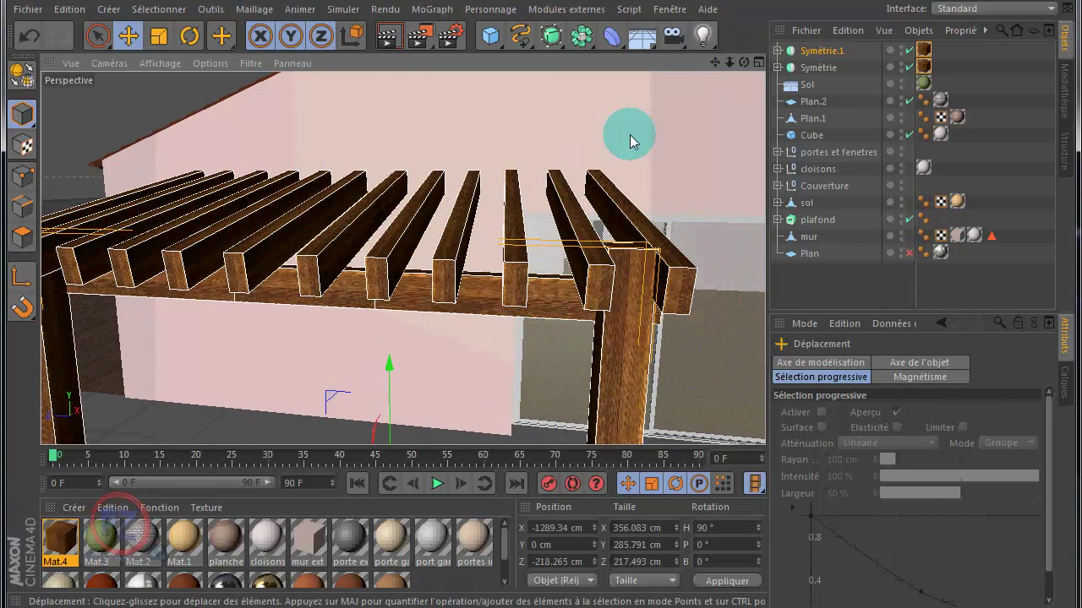
{"action": "scroll", "coordinate": [646, 186], "scroll_direction": "down", "scroll_amount": 5}
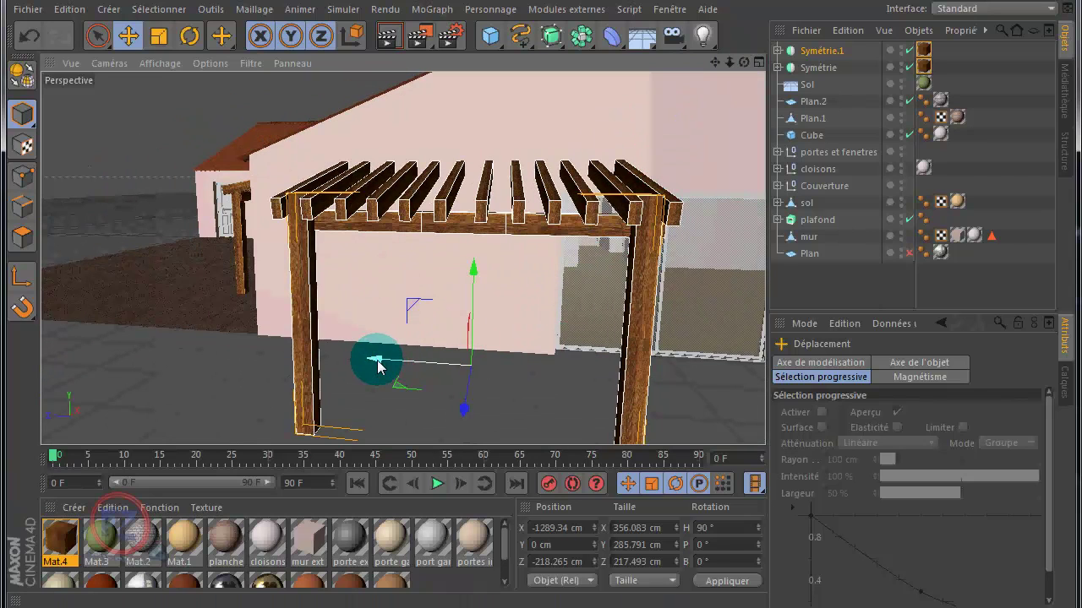
{"action": "left_click_drag", "start_coordinate": [378, 366], "coordinate": [546, 378]}
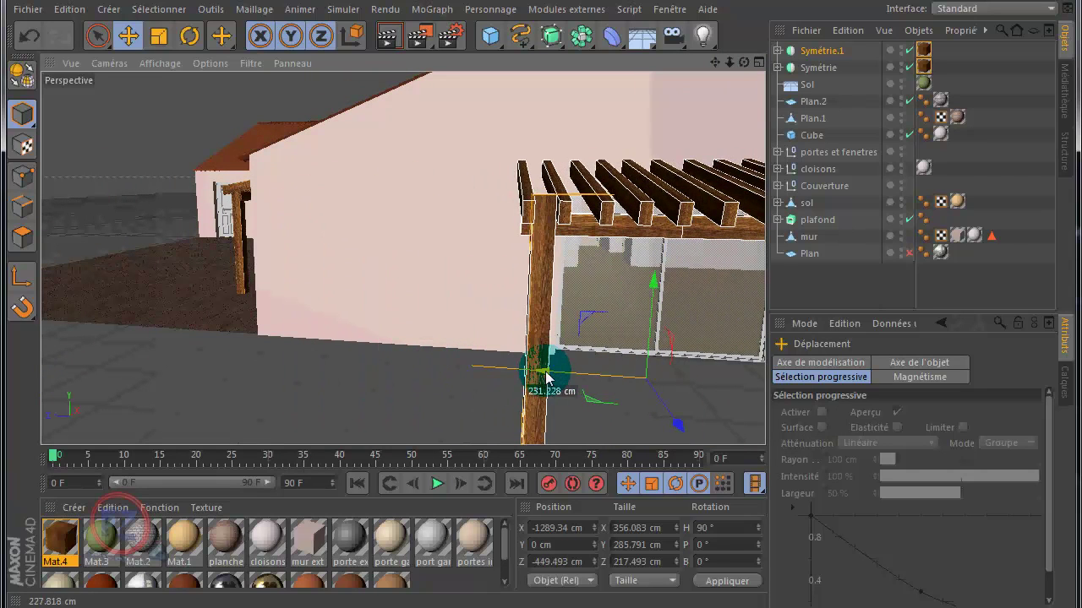
{"action": "middle_click_drag", "start_coordinate": [529, 302], "coordinate": [540, 311], "text": "alt"}
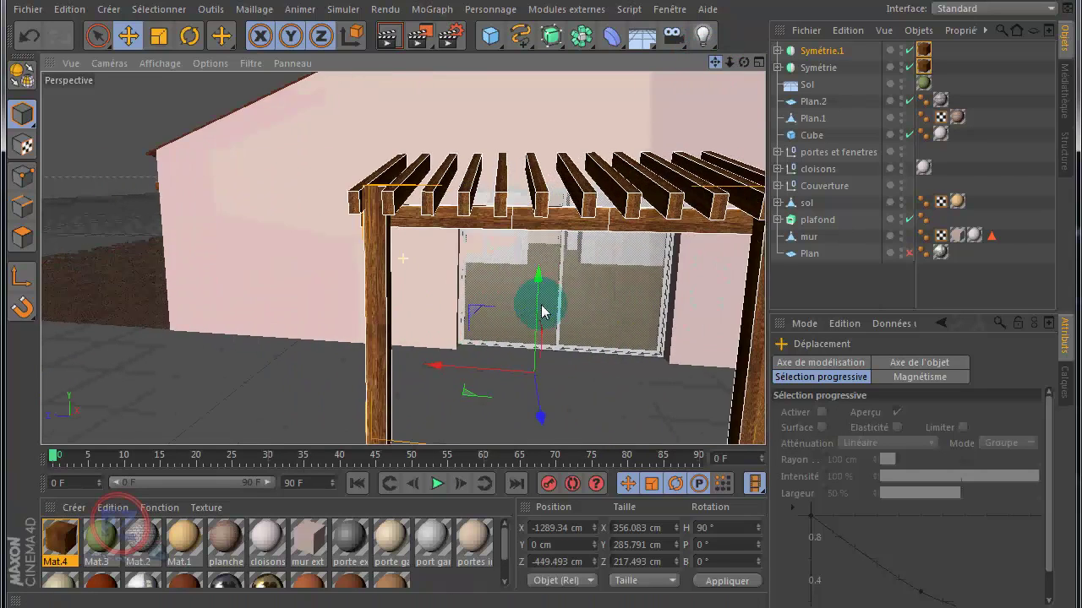
{"action": "left_click_drag", "start_coordinate": [542, 306], "coordinate": [500, 395], "text": "alt"}
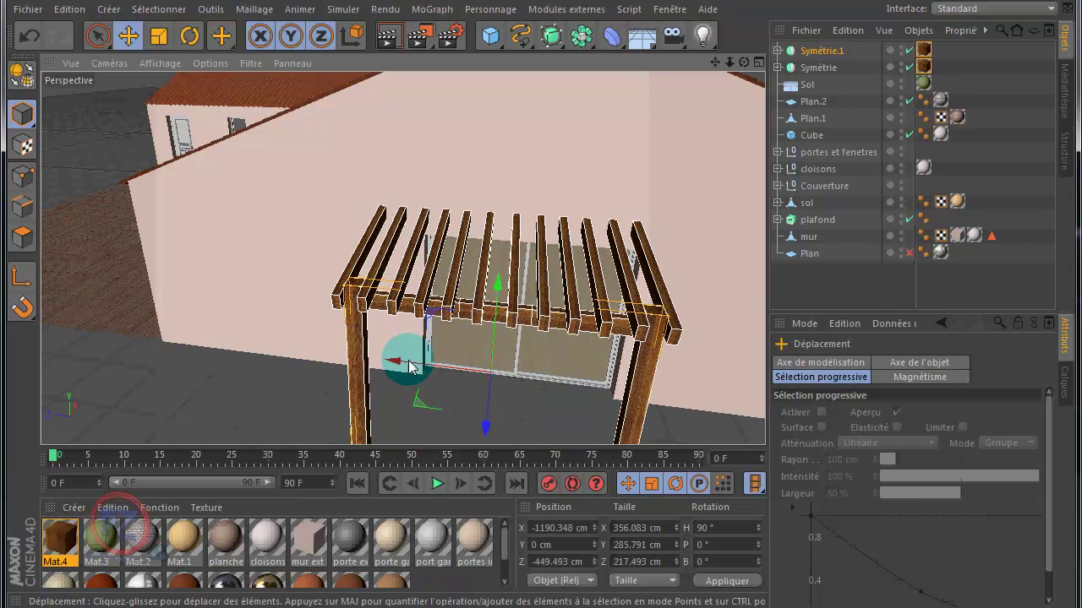
{"action": "left_click_drag", "start_coordinate": [396, 363], "coordinate": [413, 375]}
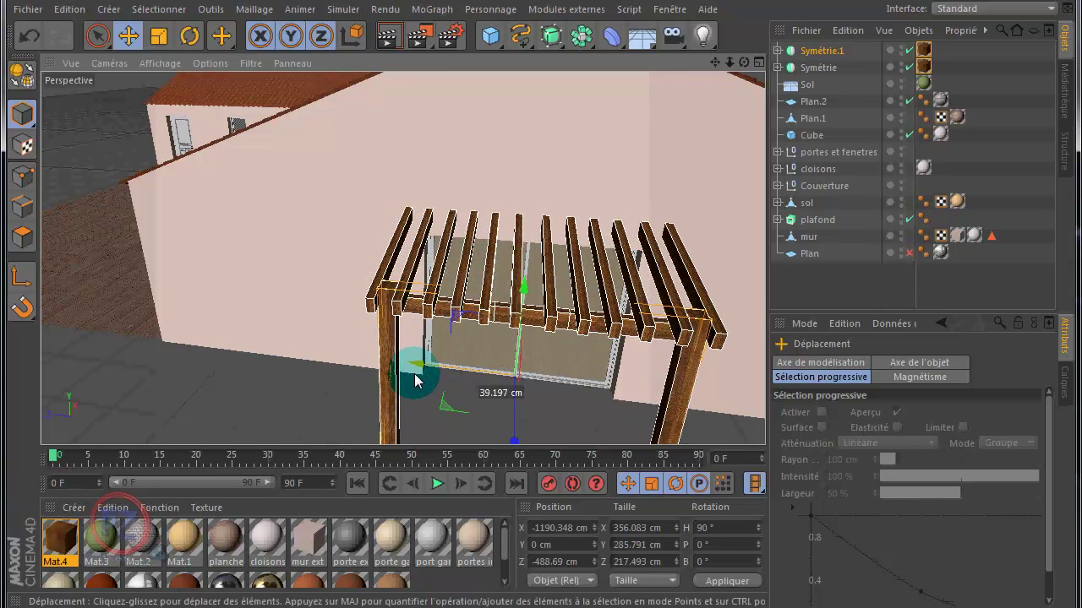
{"action": "left_click_drag", "start_coordinate": [747, 70], "coordinate": [531, 305]}
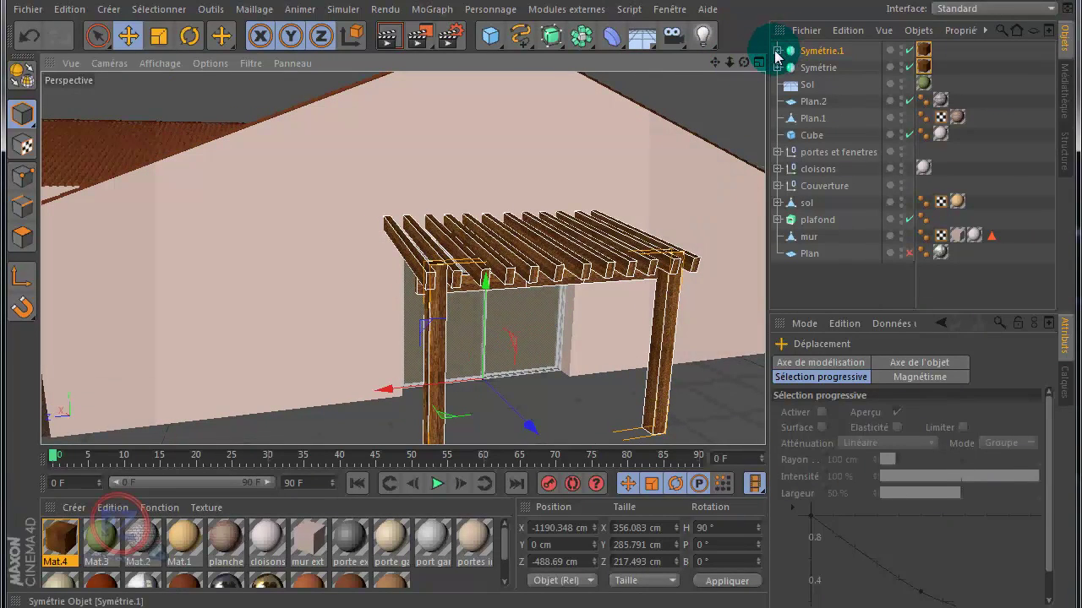
Step: Delete the sloping beams Cube.1 and Cube.3 from the copied pergola
{"action": "left_click", "coordinate": [776, 50]}
{"action": "left_click", "coordinate": [829, 84]}
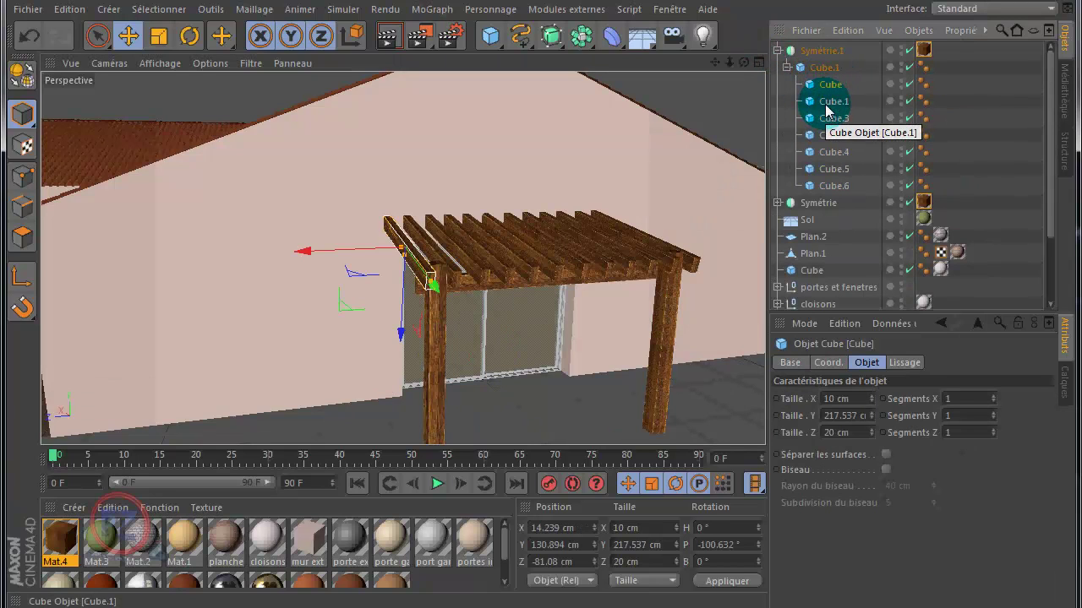
{"action": "left_click", "coordinate": [833, 101]}
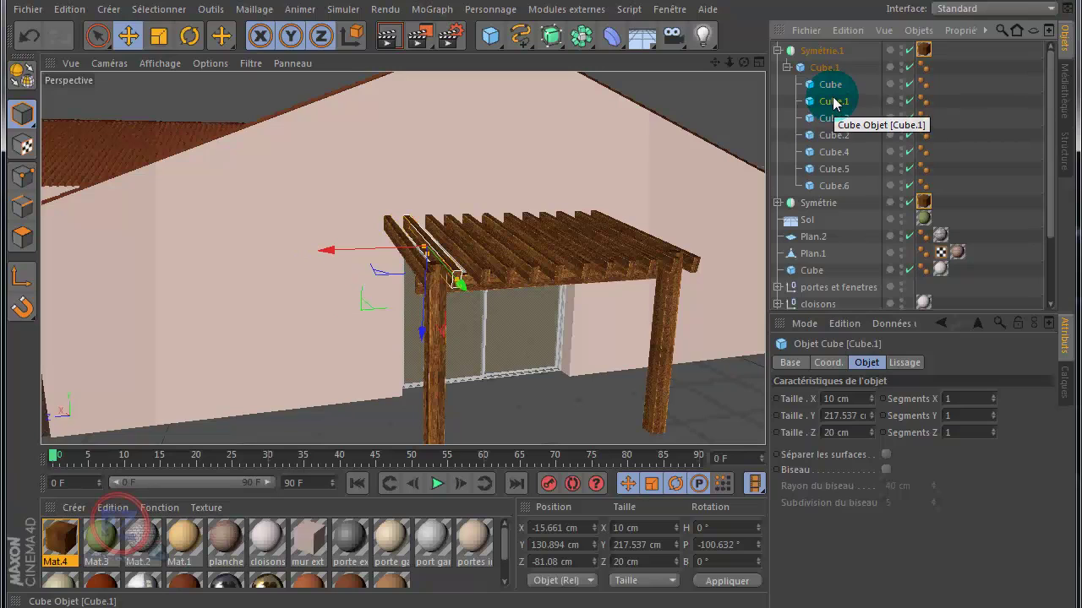
{"action": "key", "text": "Delete"}
{"action": "left_click", "coordinate": [833, 101]}
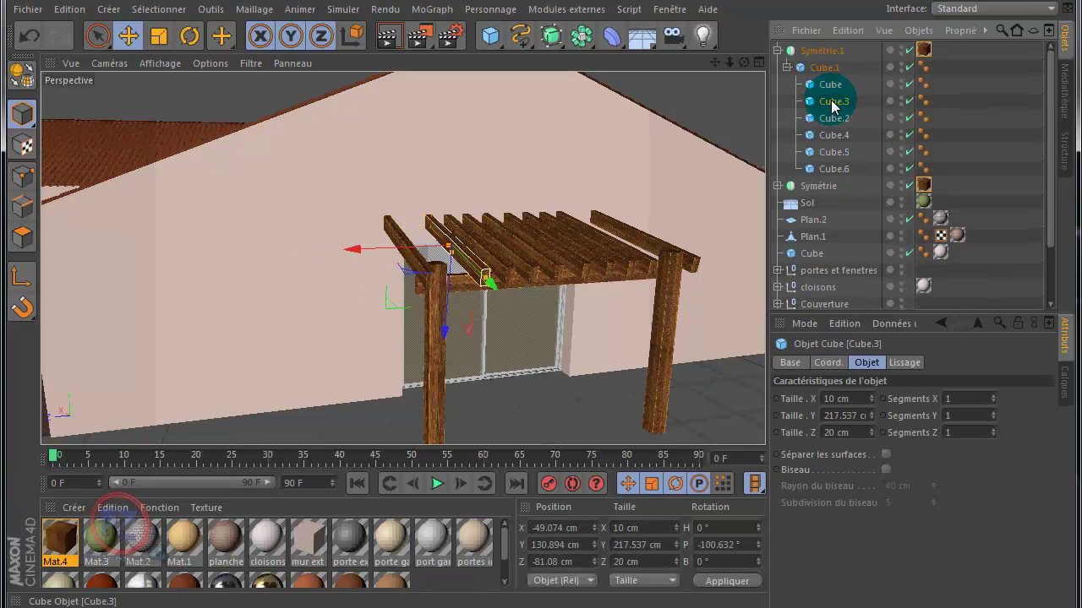
{"action": "key", "text": "Delete"}
{"action": "left_click", "coordinate": [833, 101]}
{"action": "key", "text": "Delete"}
{"action": "left_click", "coordinate": [833, 102]}
{"action": "key", "text": "Delete"}
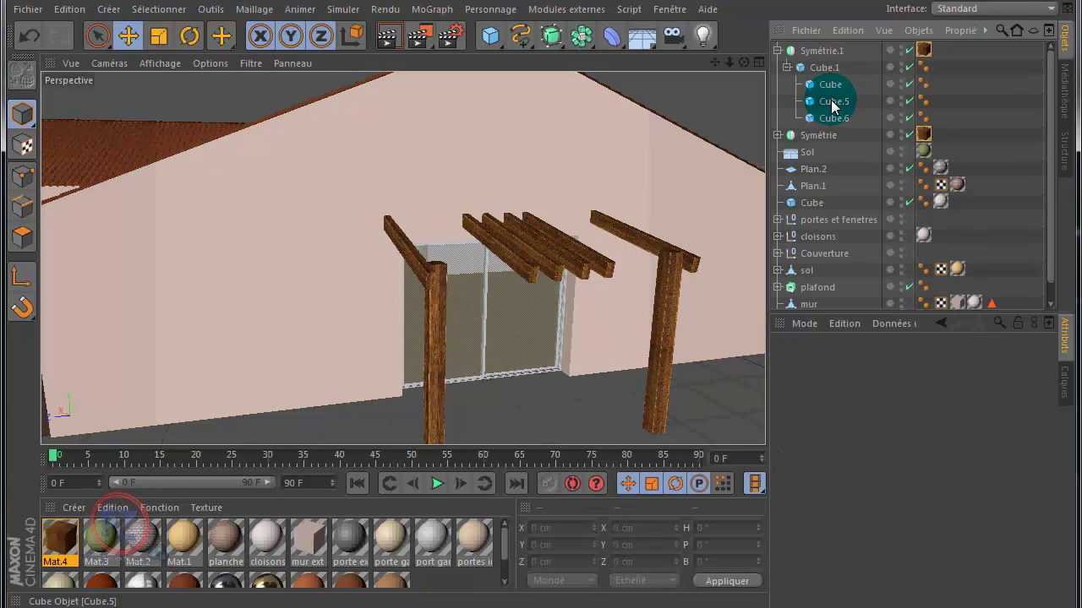
{"action": "left_click", "coordinate": [833, 102]}
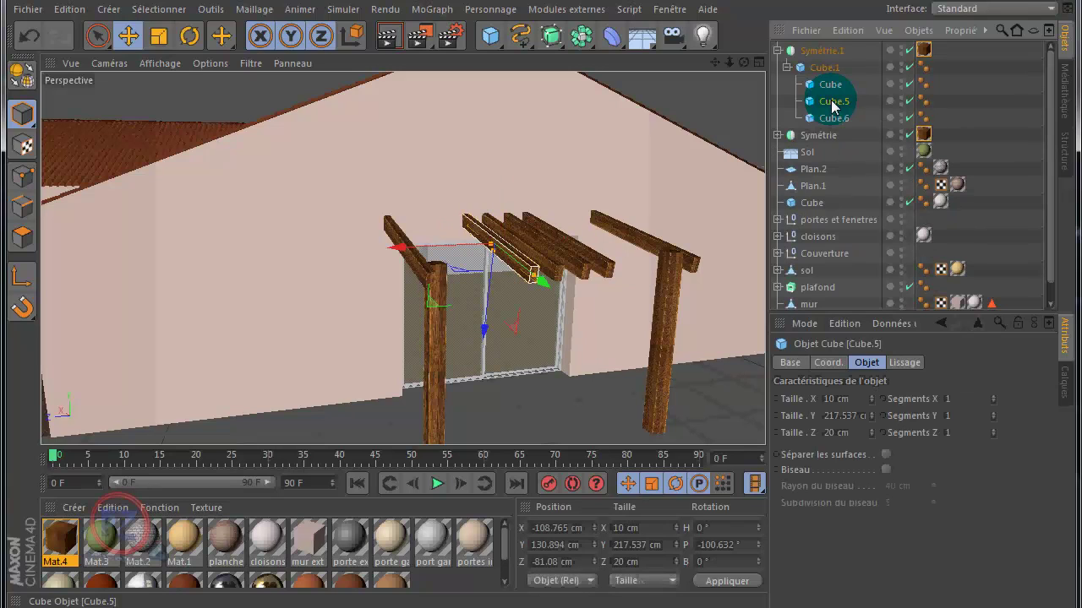
{"action": "left_click", "coordinate": [23, 35]}
{"action": "left_click", "coordinate": [23, 35]}
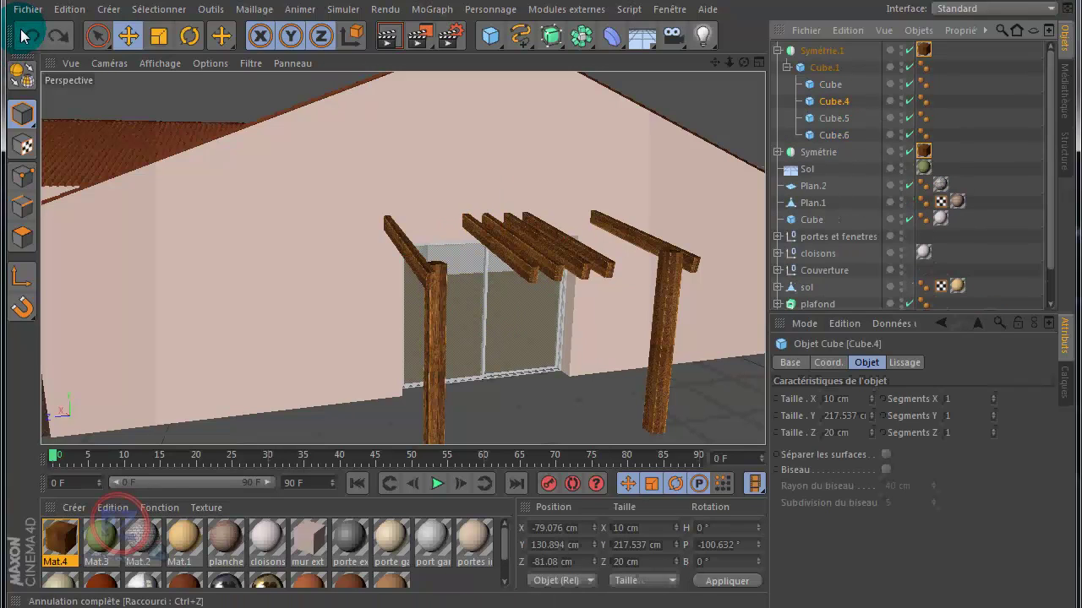
{"action": "left_click", "coordinate": [27, 35]}
{"action": "left_click", "coordinate": [27, 35]}
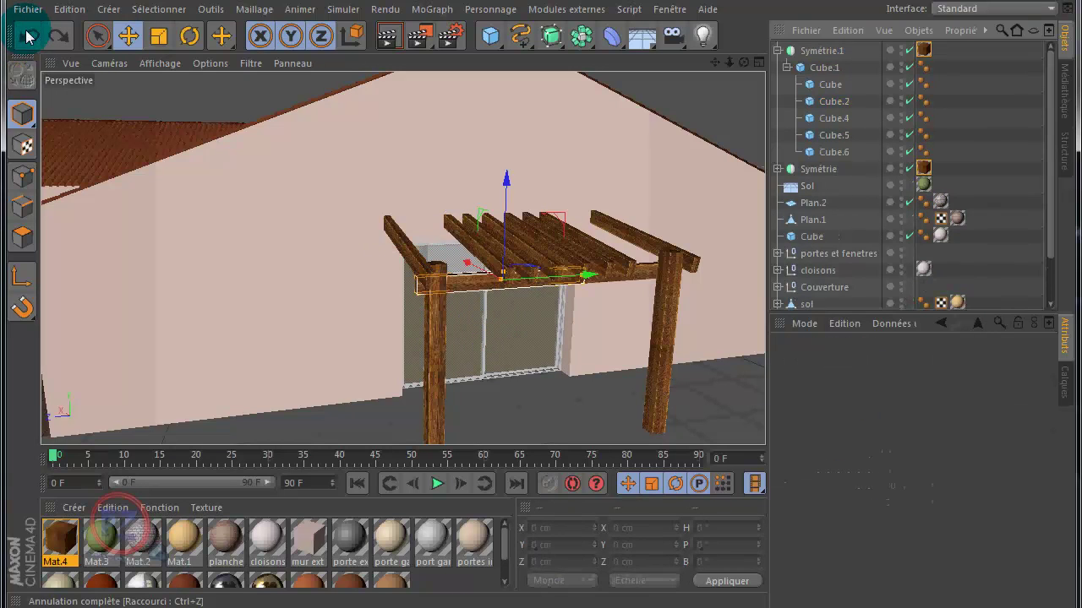
Step: Delete the remaining inner sloping beams Cube.4, Cube.5 and Cube.6 from the copied pergola, keeping Cube and crossbeam Cube.2
{"action": "left_click", "coordinate": [502, 269]}
{"action": "left_click", "coordinate": [500, 269]}
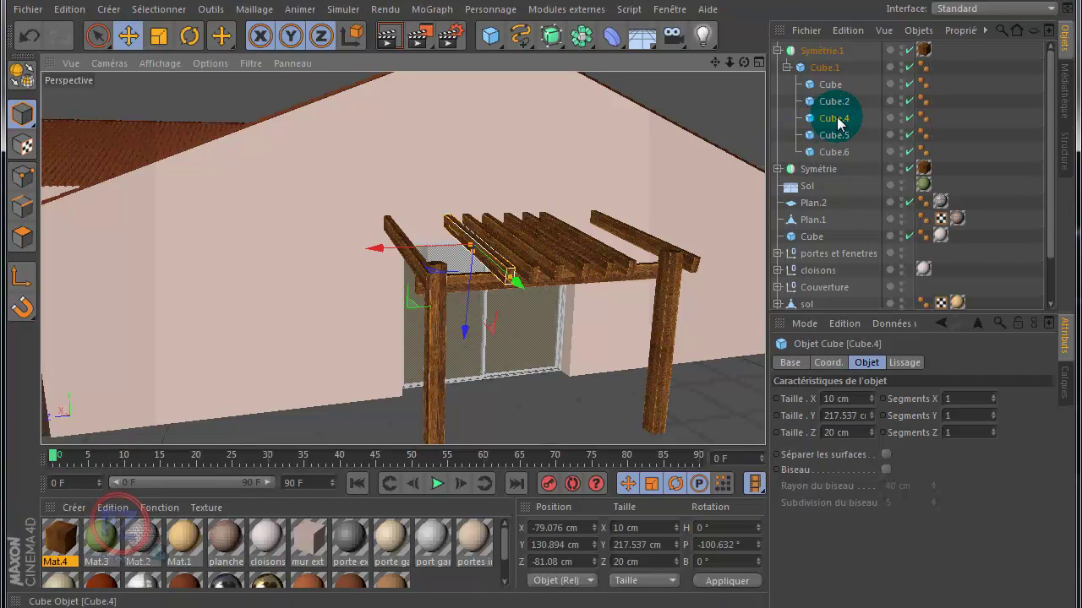
{"action": "key", "text": "Delete"}
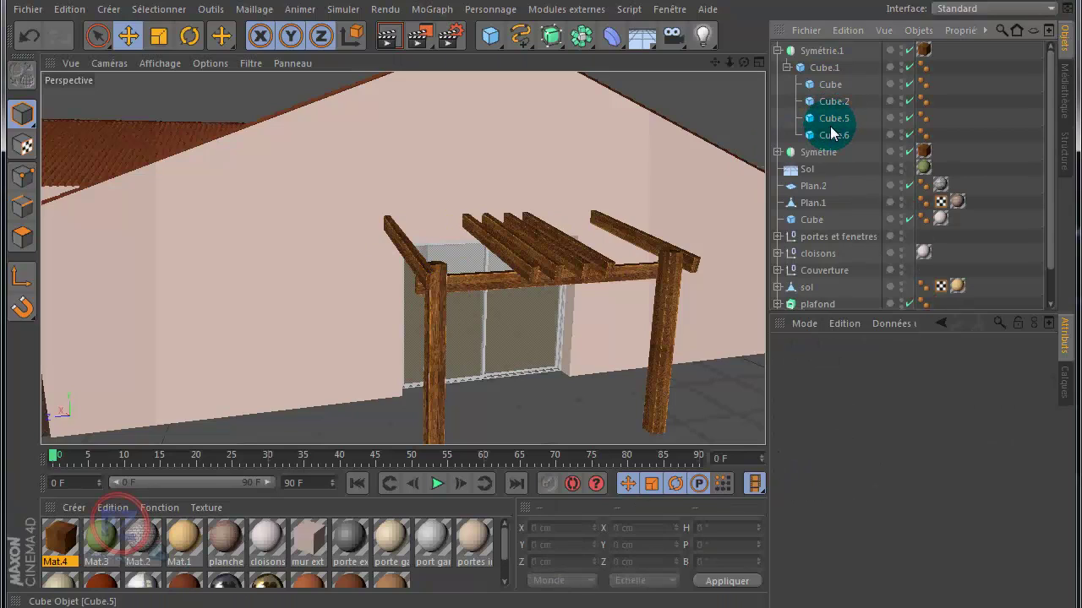
{"action": "left_click", "coordinate": [834, 120]}
{"action": "key", "text": "Delete"}
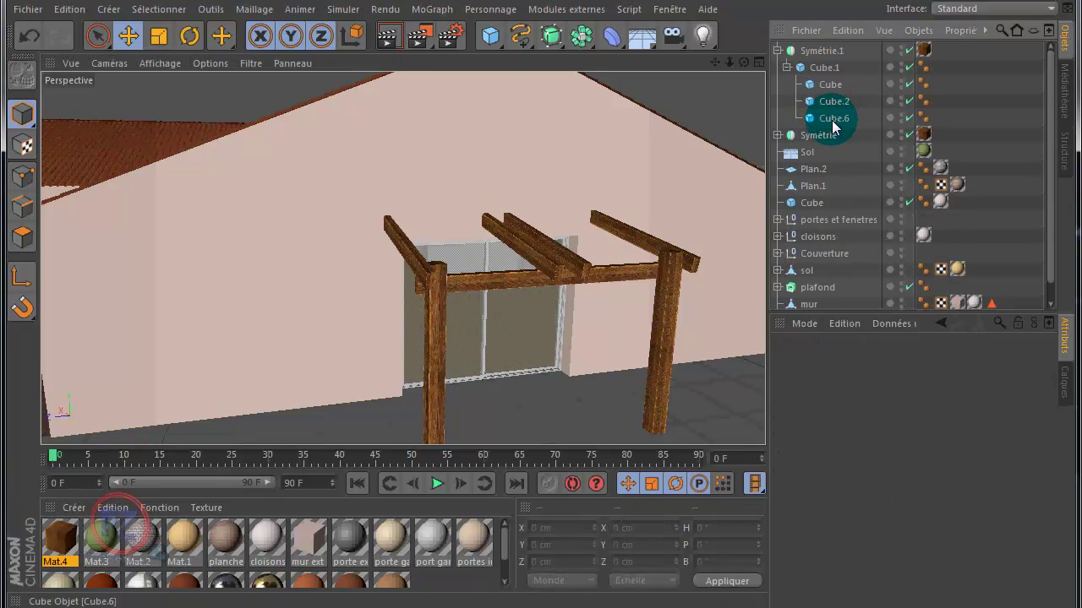
{"action": "left_click", "coordinate": [834, 119]}
{"action": "key", "text": "Delete"}
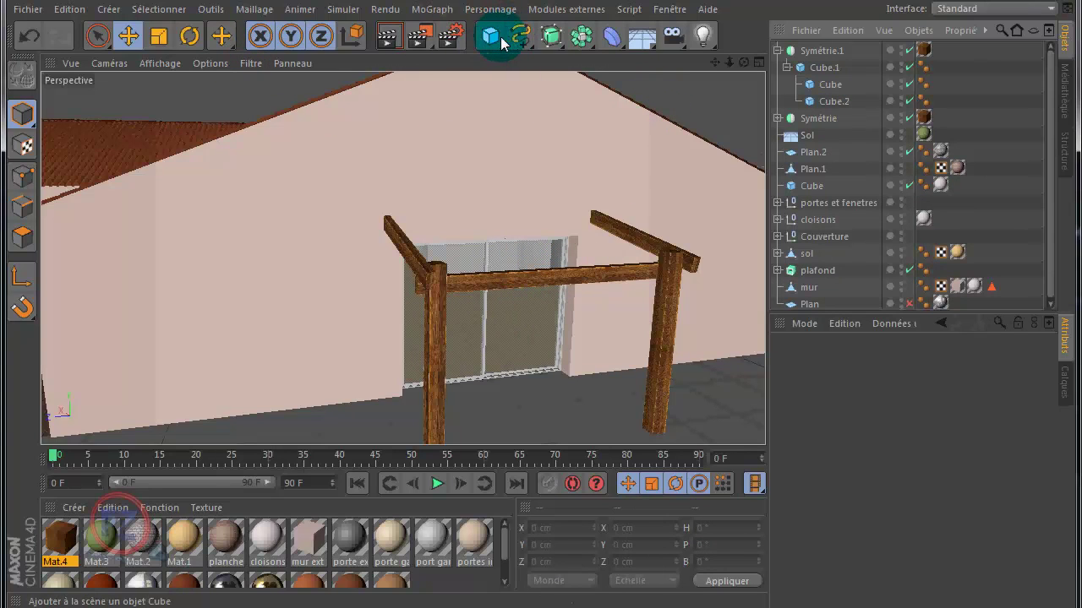
Step: Add a plane and place it on the ground under the copied pergola, about 317 cm wide, at about X -1170 cm and Z -534 cm
{"action": "left_click_drag", "start_coordinate": [499, 46], "coordinate": [676, 88]}
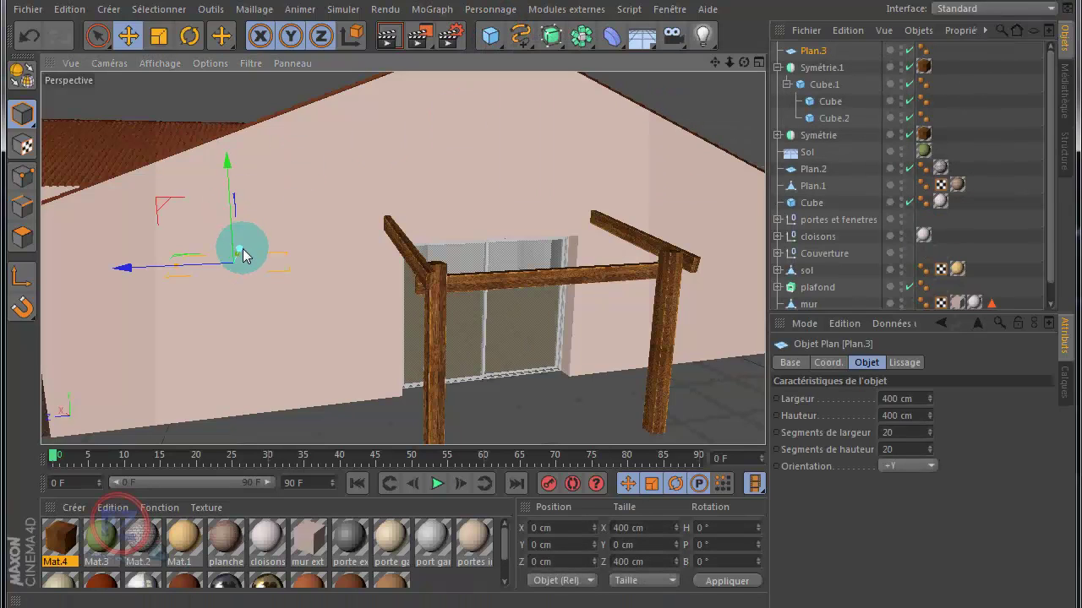
{"action": "left_click_drag", "start_coordinate": [242, 249], "coordinate": [211, 361]}
{"action": "left_click_drag", "start_coordinate": [85, 404], "coordinate": [400, 411]}
{"action": "left_click_drag", "start_coordinate": [490, 261], "coordinate": [496, 289]}
{"action": "left_click", "coordinate": [454, 359]}
{"action": "left_click_drag", "start_coordinate": [454, 359], "coordinate": [464, 365]}
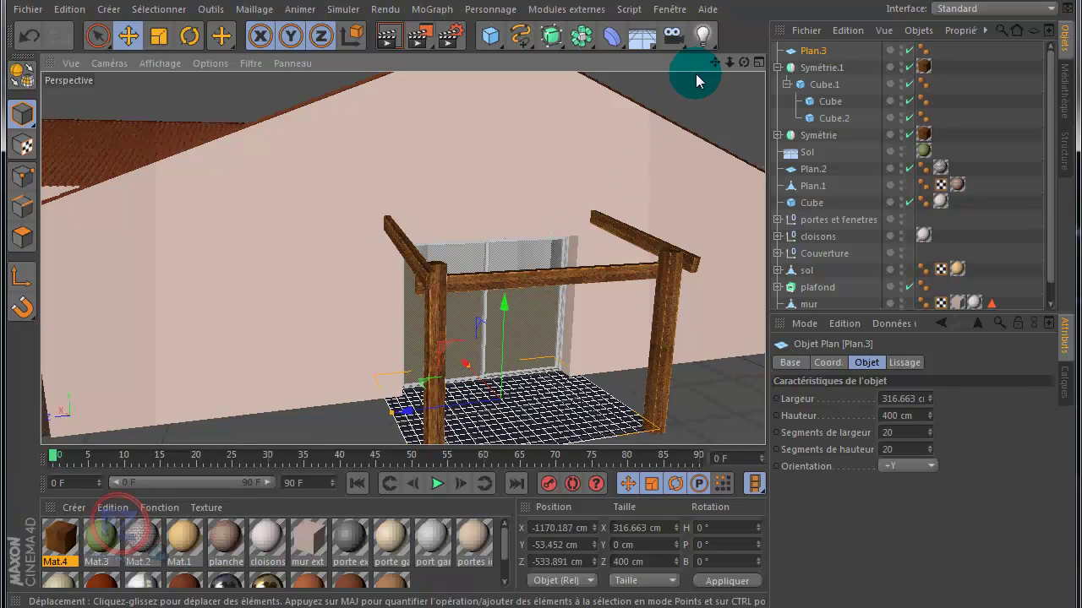
Step: Reduce the plane's width to about 285 cm and move it up to beam level at about X -1268 cm and Y 264 cm
{"action": "left_click_drag", "start_coordinate": [715, 62], "coordinate": [542, 305]}
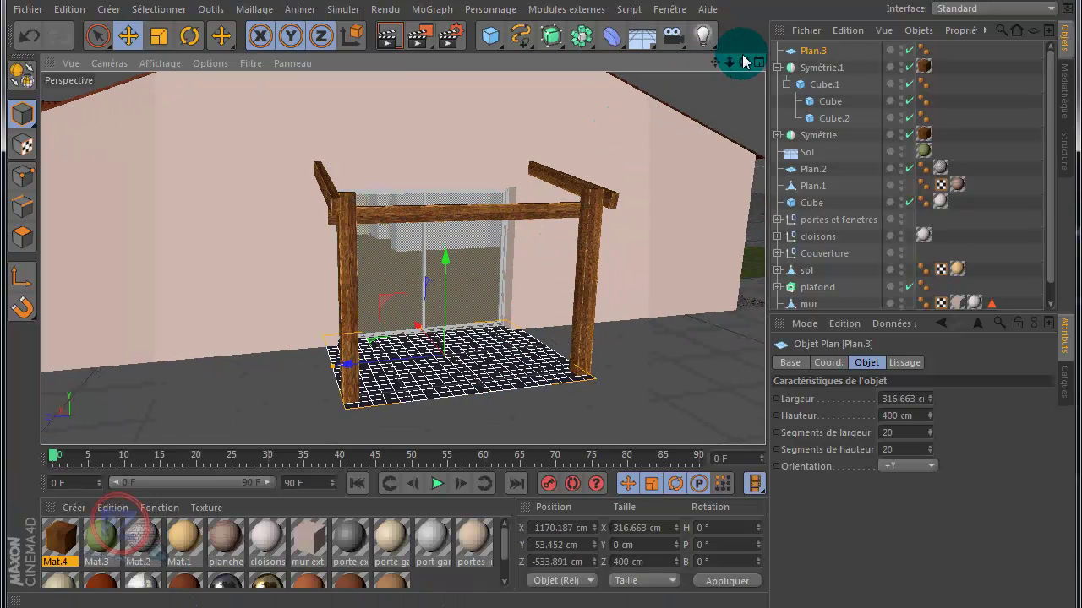
{"action": "left_click_drag", "start_coordinate": [743, 62], "coordinate": [540, 304]}
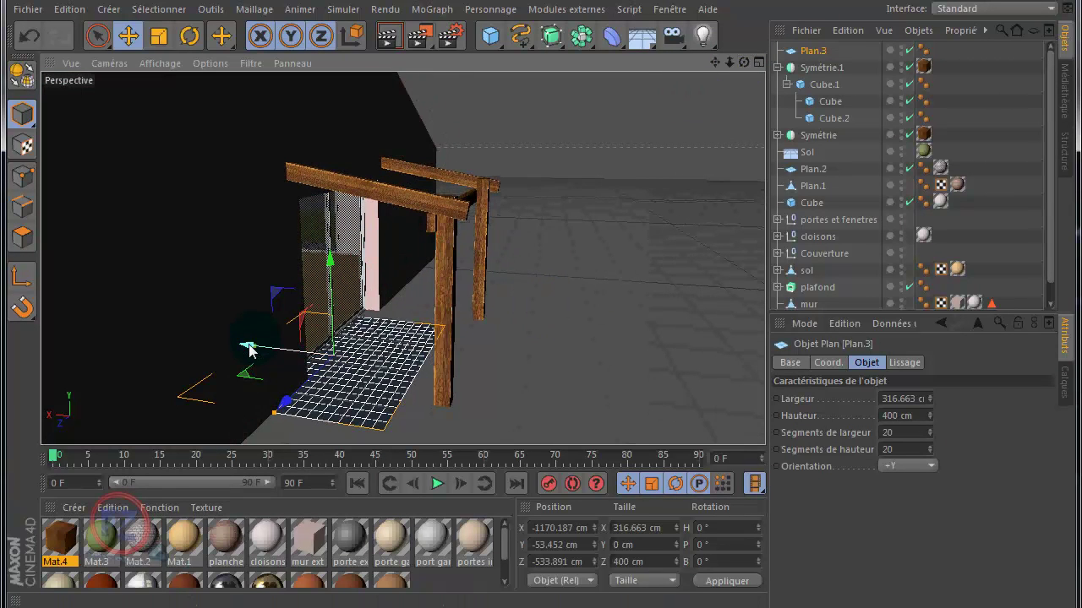
{"action": "left_click_drag", "start_coordinate": [249, 347], "coordinate": [288, 358]}
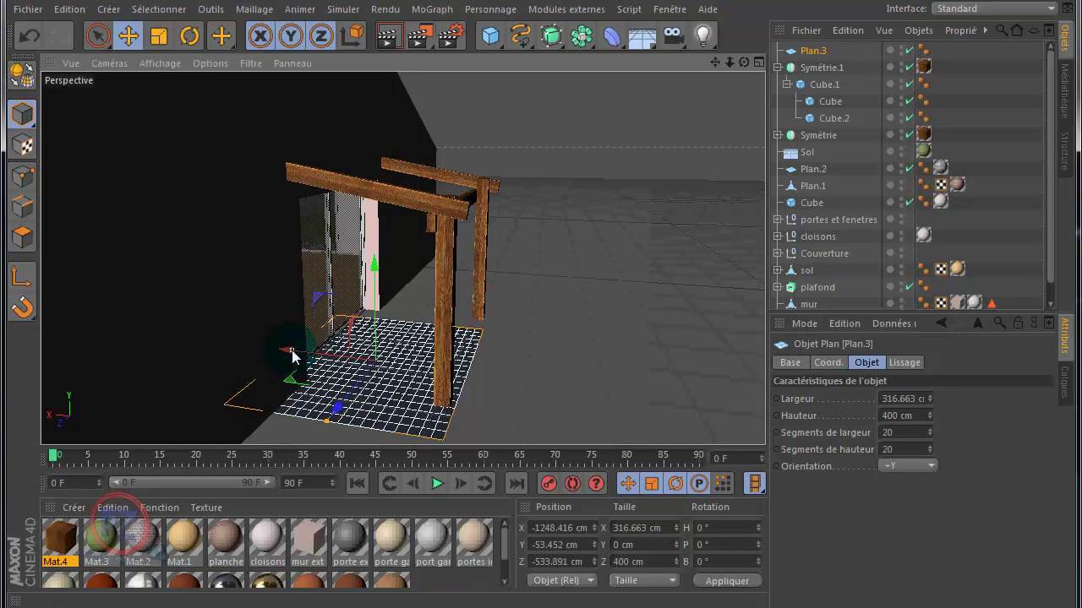
{"action": "left_click_drag", "start_coordinate": [292, 350], "coordinate": [298, 357]}
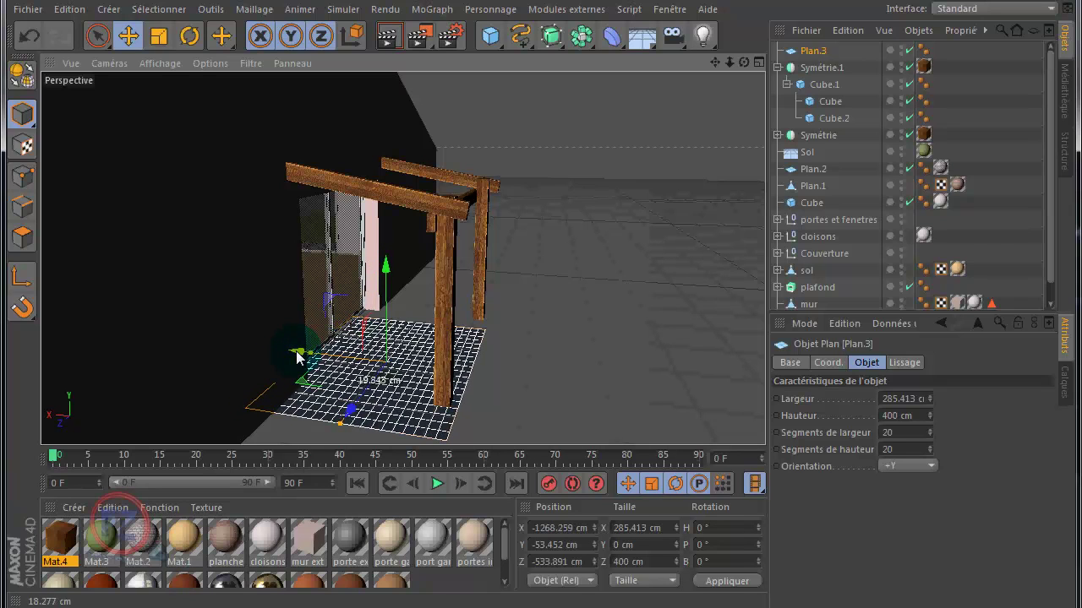
{"action": "left_click_drag", "start_coordinate": [536, 302], "coordinate": [567, 253], "text": "alt"}
{"action": "left_click_drag", "start_coordinate": [476, 290], "coordinate": [459, 87]}
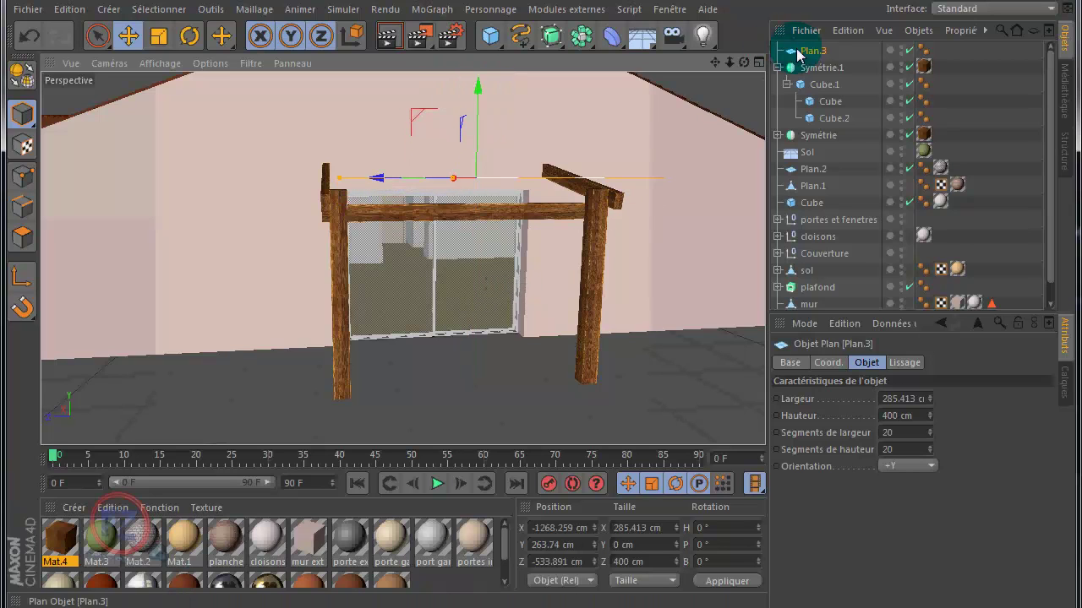
Step: Fit the plane between the pergola's two outer beams, with a height of about 355.5 cm and Z at about -489 cm
{"action": "left_click_drag", "start_coordinate": [737, 60], "coordinate": [541, 304]}
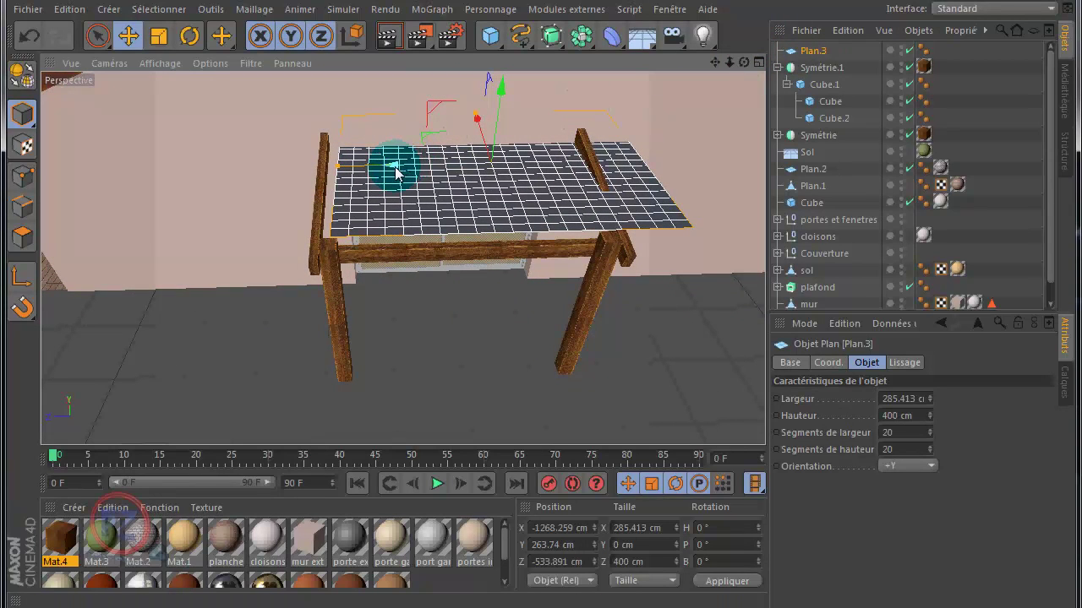
{"action": "left_click_drag", "start_coordinate": [397, 174], "coordinate": [309, 174]}
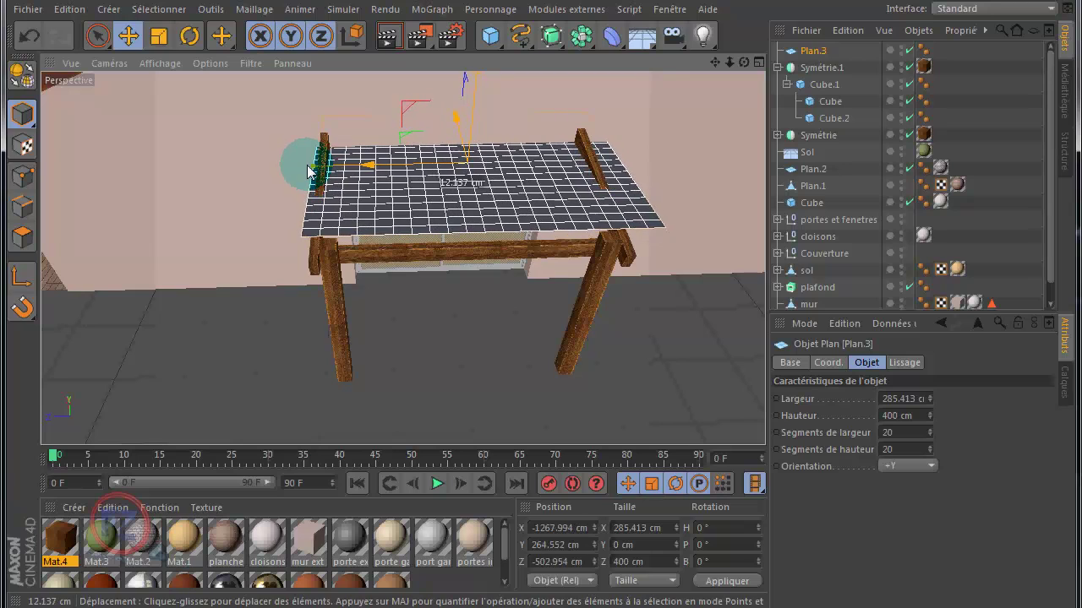
{"action": "left_click", "coordinate": [30, 36]}
{"action": "left_click", "coordinate": [270, 143]}
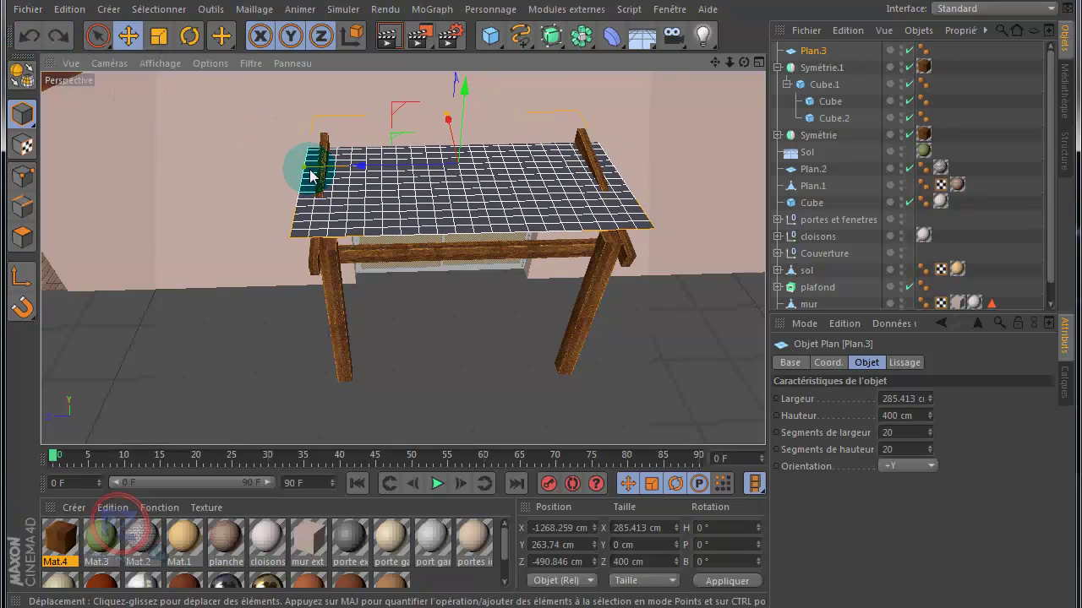
{"action": "left_click_drag", "start_coordinate": [305, 166], "coordinate": [319, 170]}
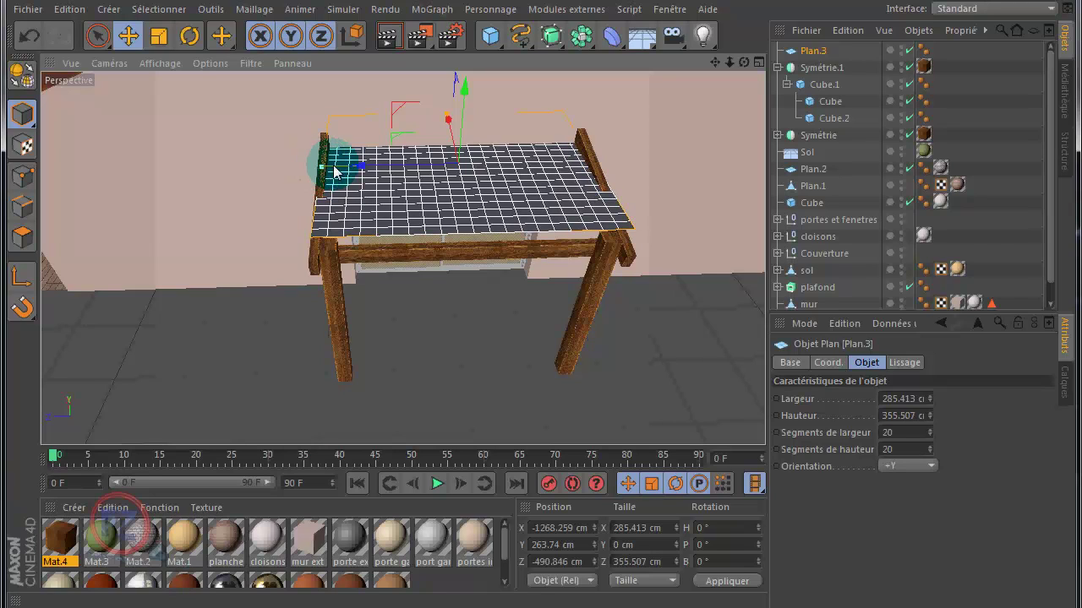
{"action": "left_click_drag", "start_coordinate": [365, 172], "coordinate": [365, 172]}
Step: Tilt the plane to follow the sloping beams, with a bank angle of about -11.7°
{"action": "left_click_drag", "start_coordinate": [744, 65], "coordinate": [540, 304]}
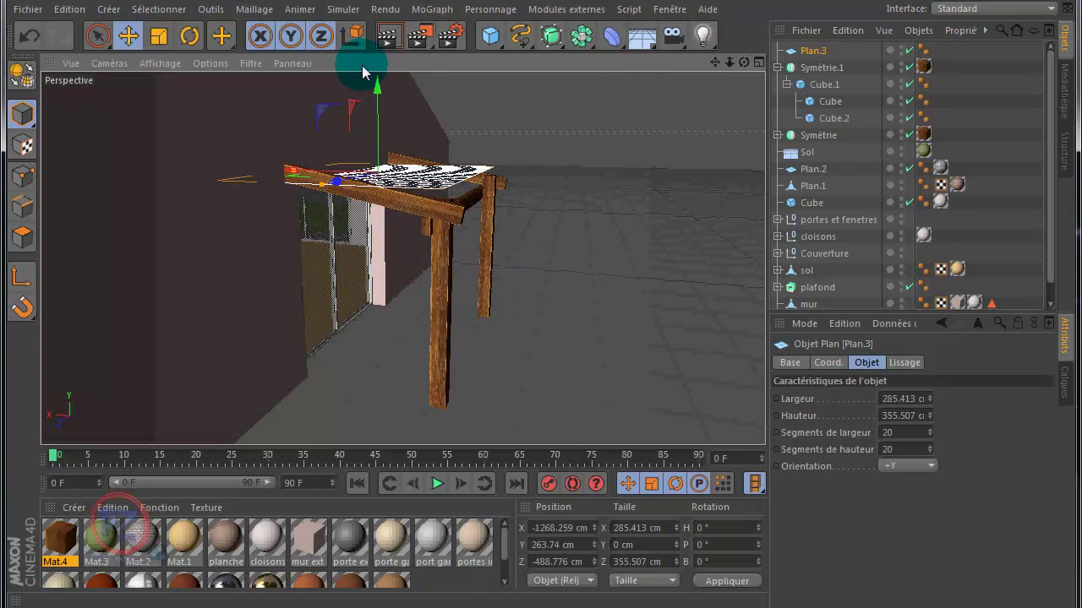
{"action": "left_click", "coordinate": [189, 36]}
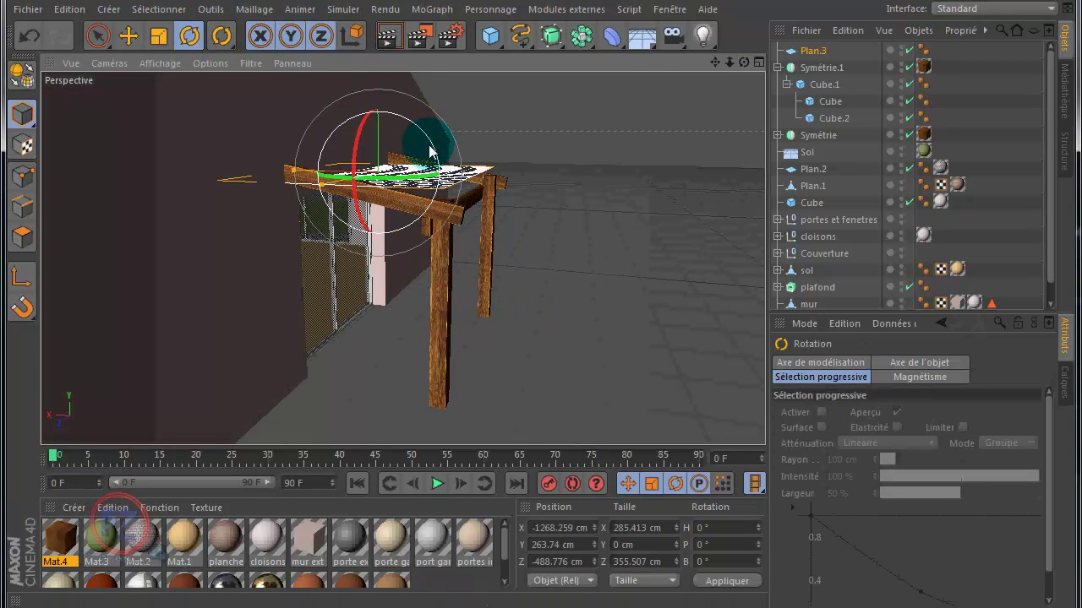
{"action": "left_click_drag", "start_coordinate": [431, 150], "coordinate": [438, 161]}
{"action": "left_click", "coordinate": [129, 35]}
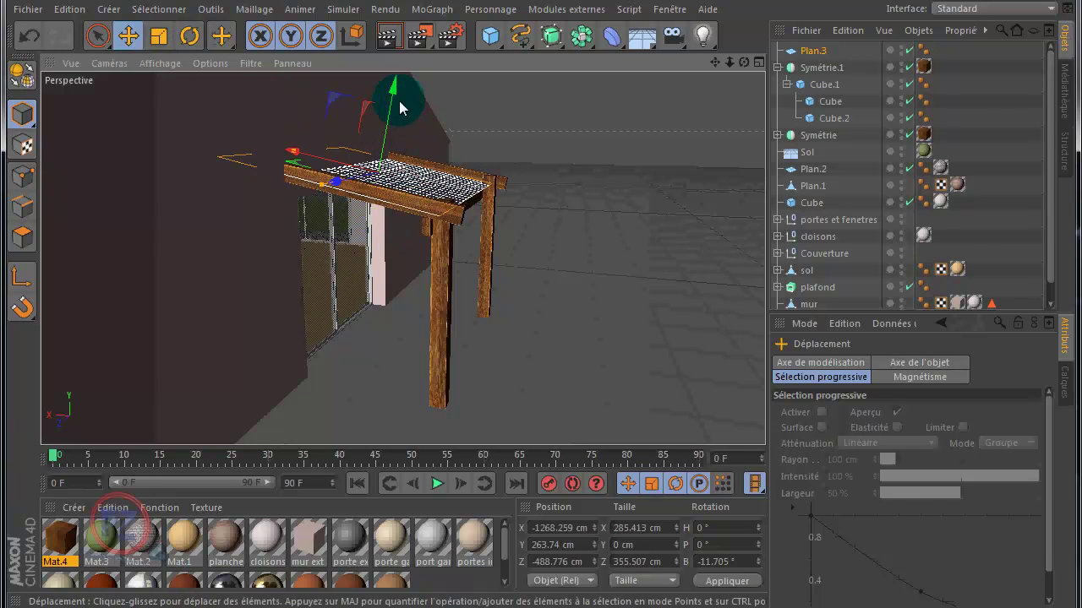
Step: Raise the tilted plane onto the beams and slide it down the slope to about X -1297 cm and Y 274 cm
{"action": "left_click_drag", "start_coordinate": [400, 107], "coordinate": [394, 91]}
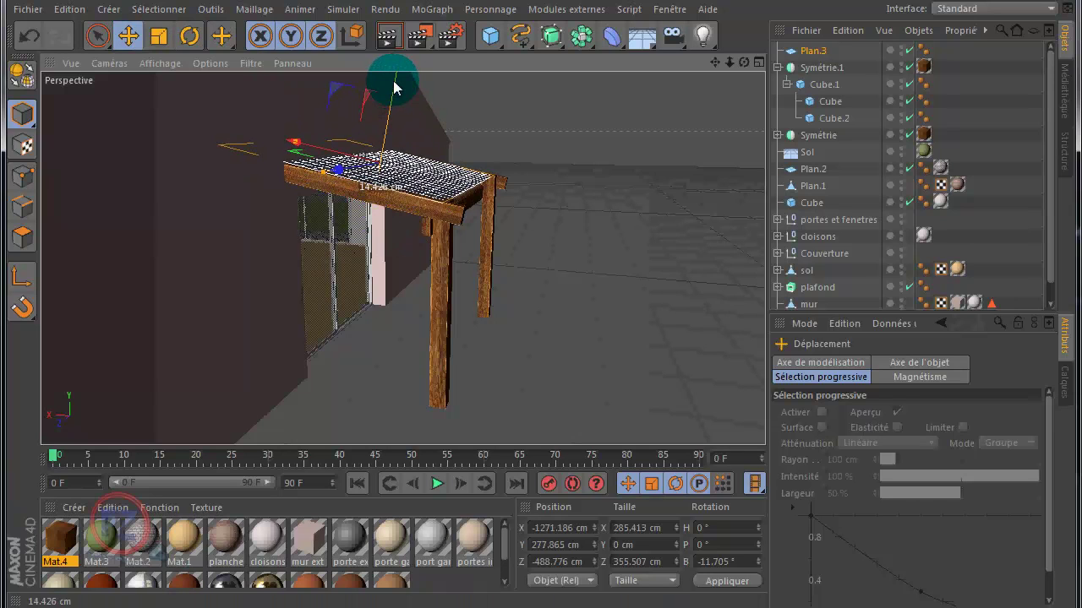
{"action": "left_click_drag", "start_coordinate": [394, 85], "coordinate": [394, 85]}
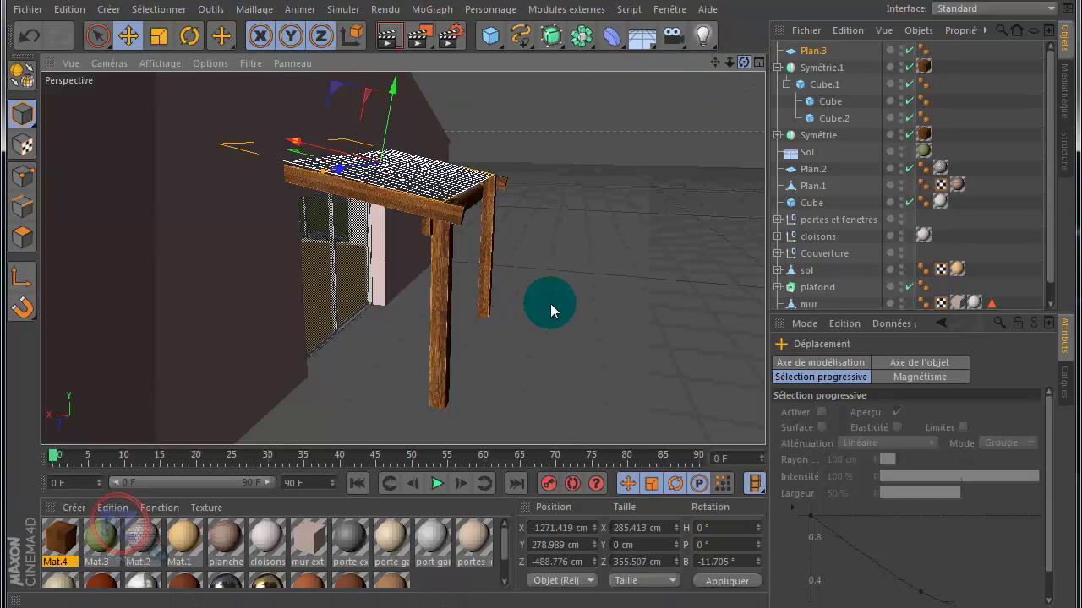
{"action": "mouse_move", "coordinate": [550, 303]}
{"action": "left_mouse_down", "text": "alt"}
{"action": "mouse_move", "coordinate": [537, 316]}
{"action": "mouse_move", "coordinate": [545, 303]}
{"action": "left_mouse_up", "text": "alt"}
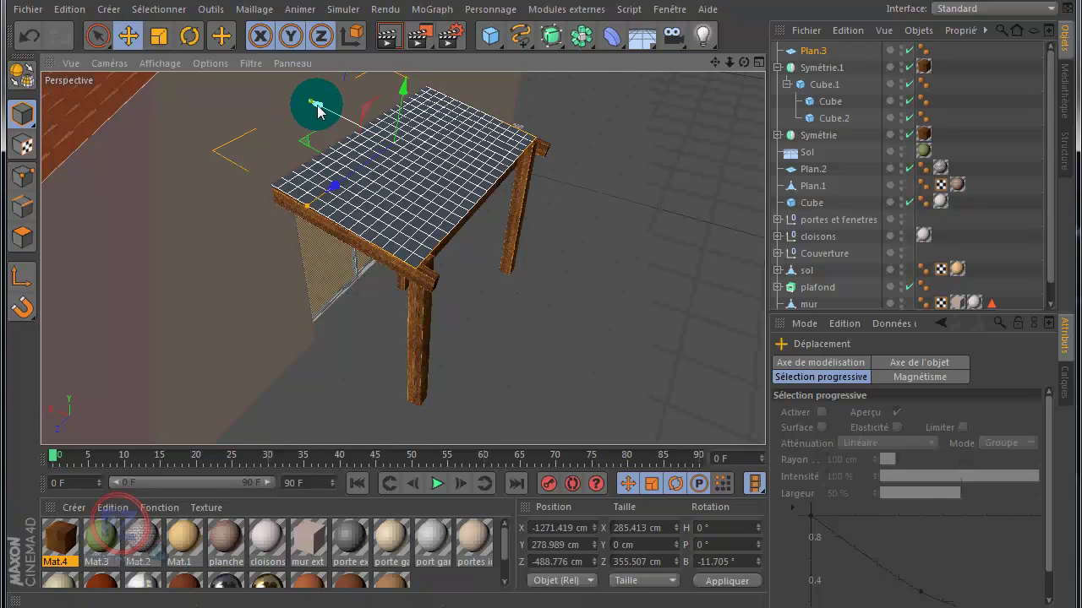
{"action": "left_click_drag", "start_coordinate": [320, 110], "coordinate": [332, 122]}
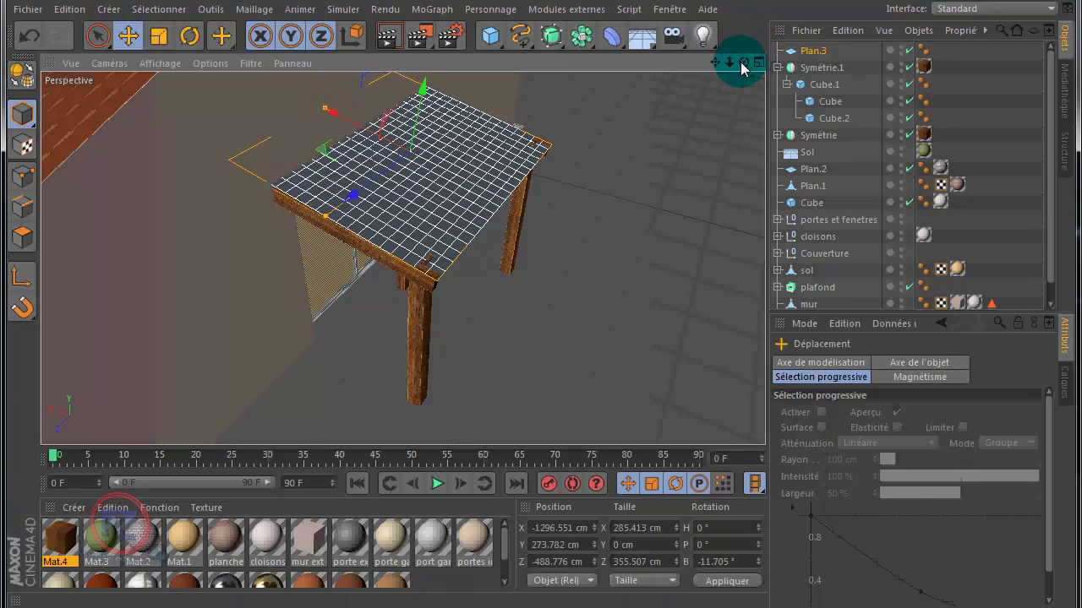
Step: Fine-tune the plane's bank angle to about -11.1° so that it lies along the beams
{"action": "left_click_drag", "start_coordinate": [742, 68], "coordinate": [541, 304]}
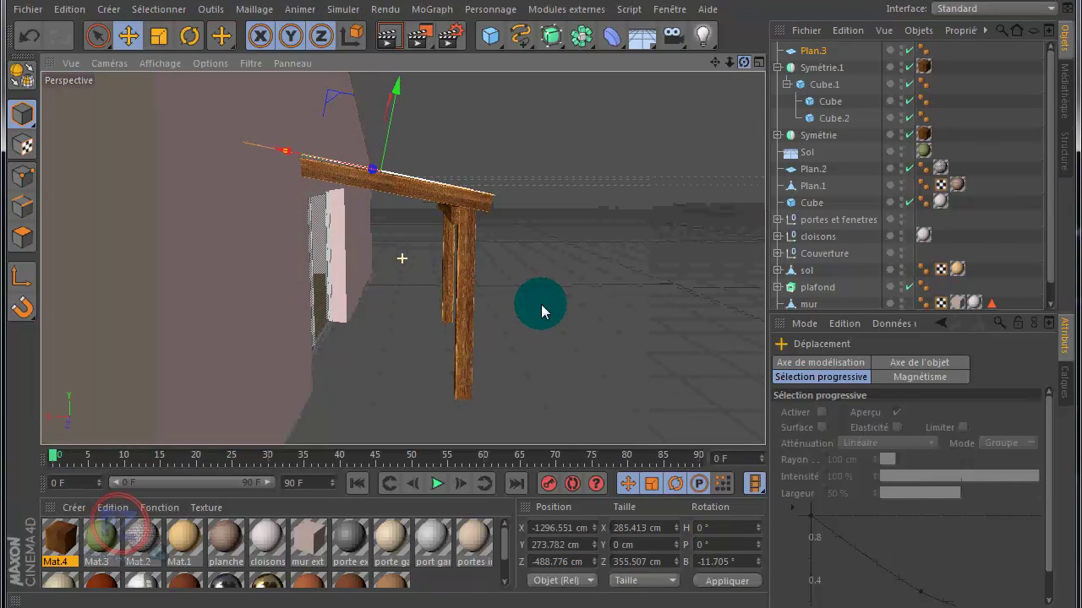
{"action": "left_click", "coordinate": [191, 38]}
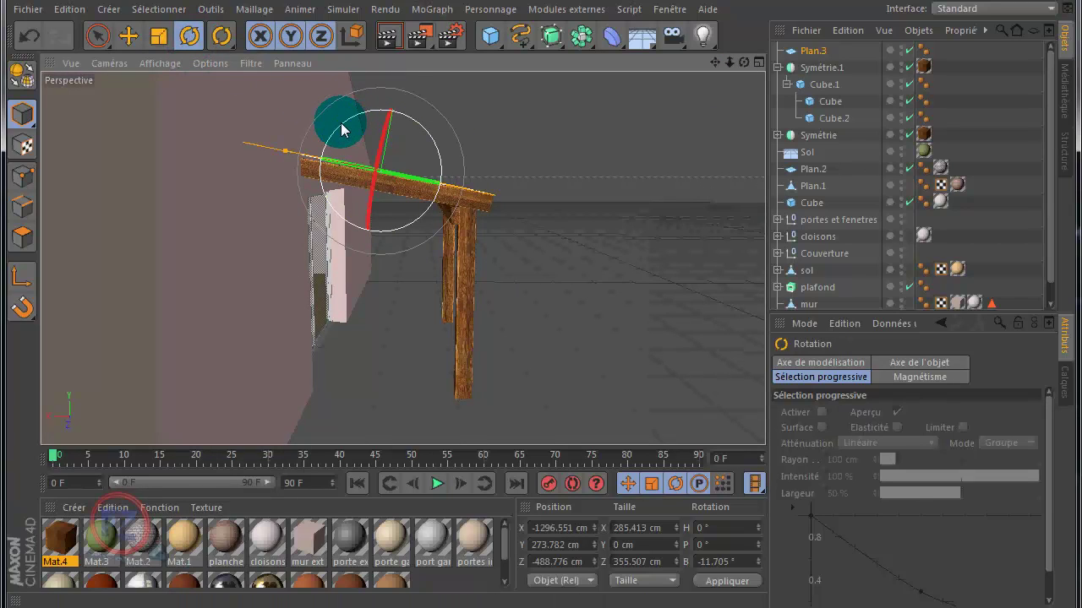
{"action": "left_click_drag", "start_coordinate": [341, 122], "coordinate": [340, 127]}
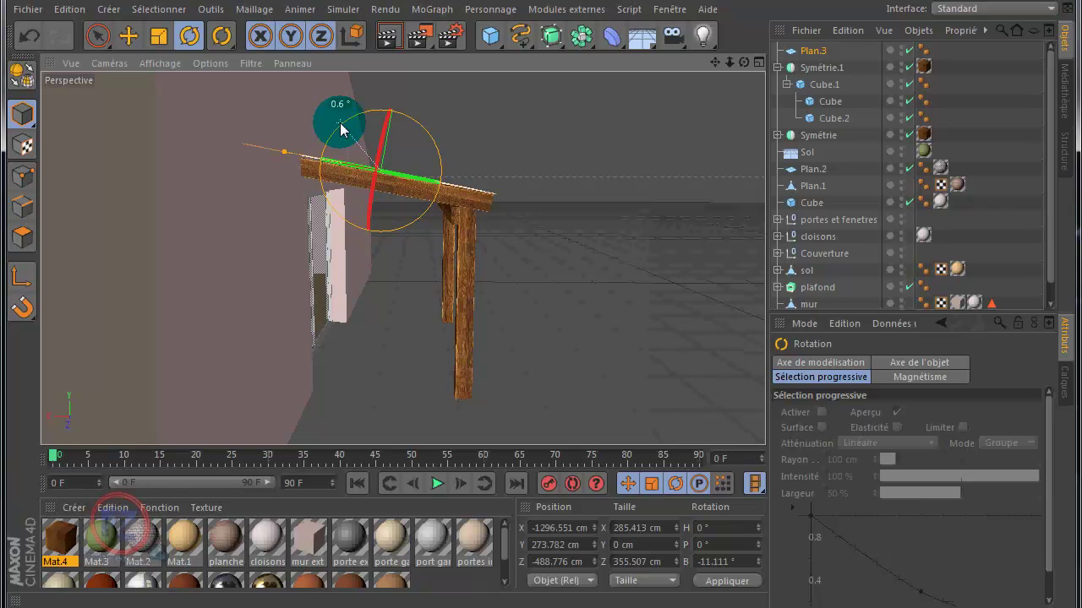
Step: Set the plane's width segments and height segments both to 1
{"action": "left_click_drag", "start_coordinate": [746, 61], "coordinate": [541, 304]}
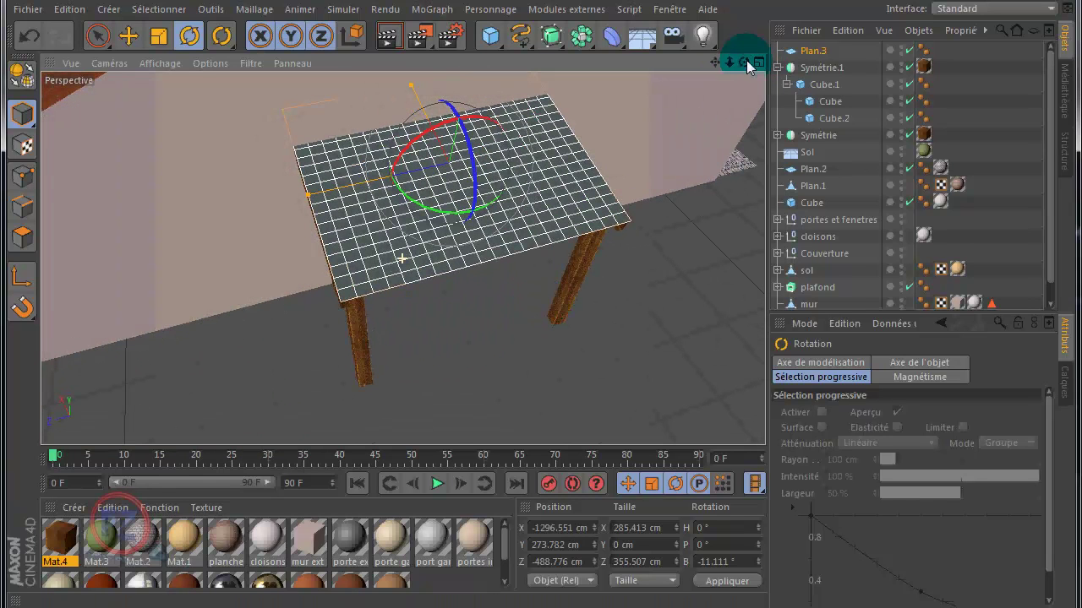
{"action": "left_click", "coordinate": [813, 51]}
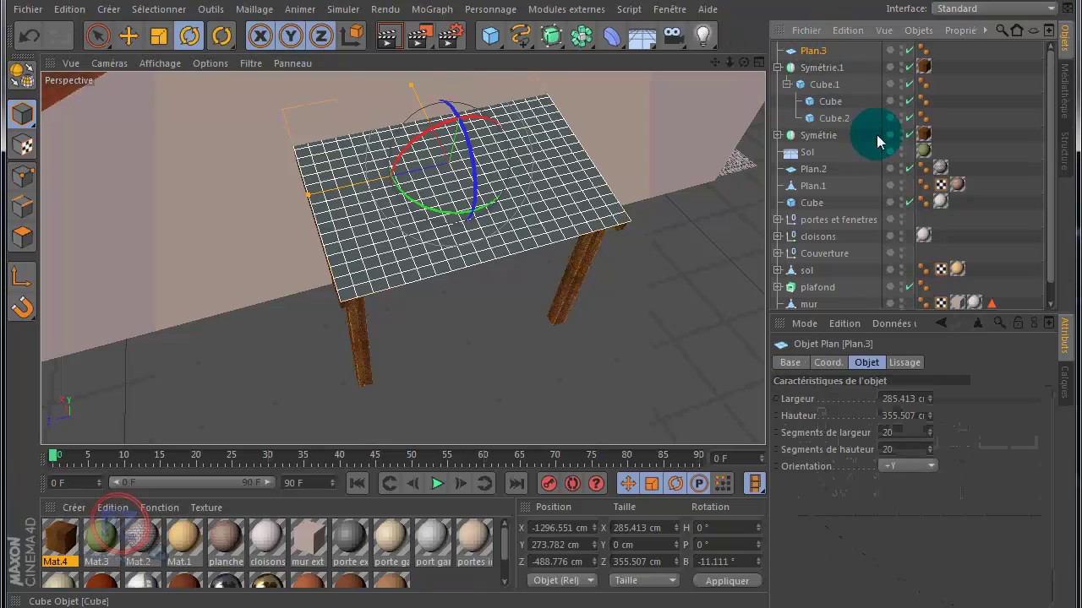
{"action": "left_click", "coordinate": [880, 434]}
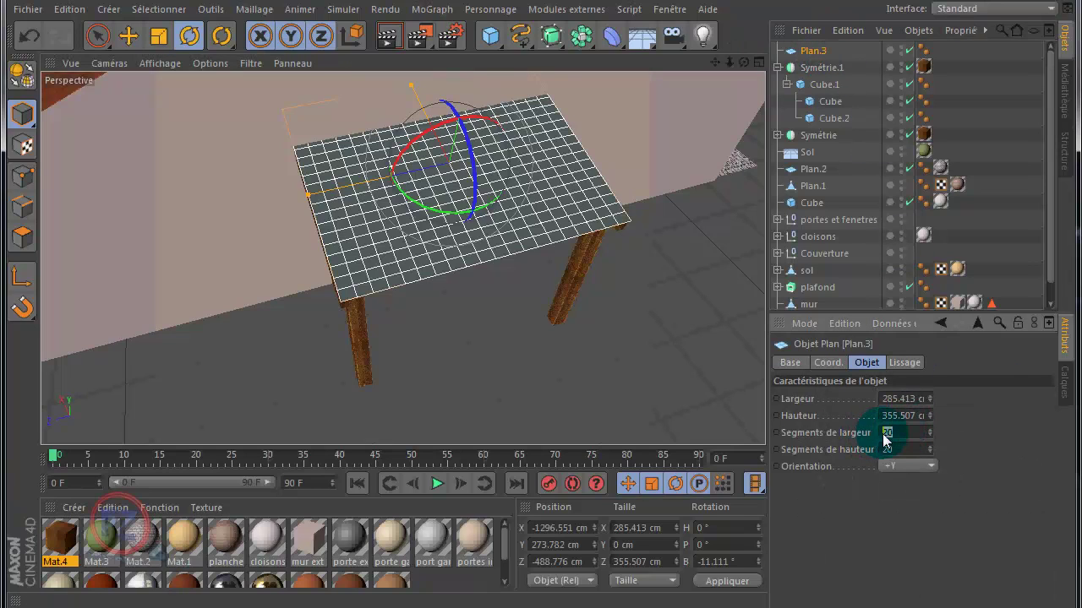
{"action": "type", "text": "11"}
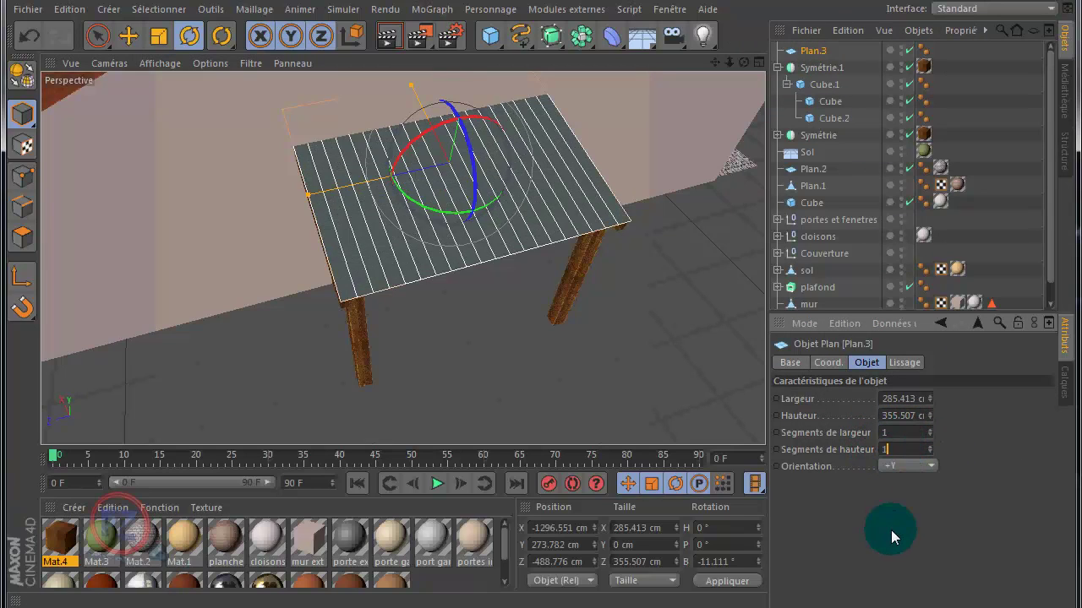
{"action": "key", "text": "Return"}
{"action": "left_click", "coordinate": [549, 143]}
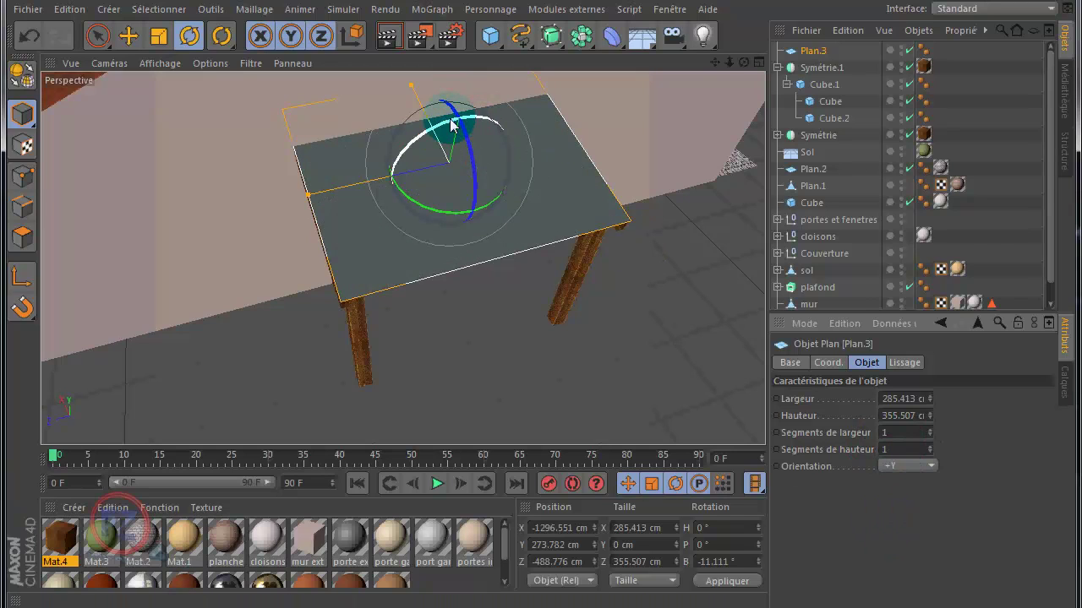
Step: Convert the plane Plan.3 to an editable polygon object and select its single polygon
{"action": "left_click", "coordinate": [131, 35]}
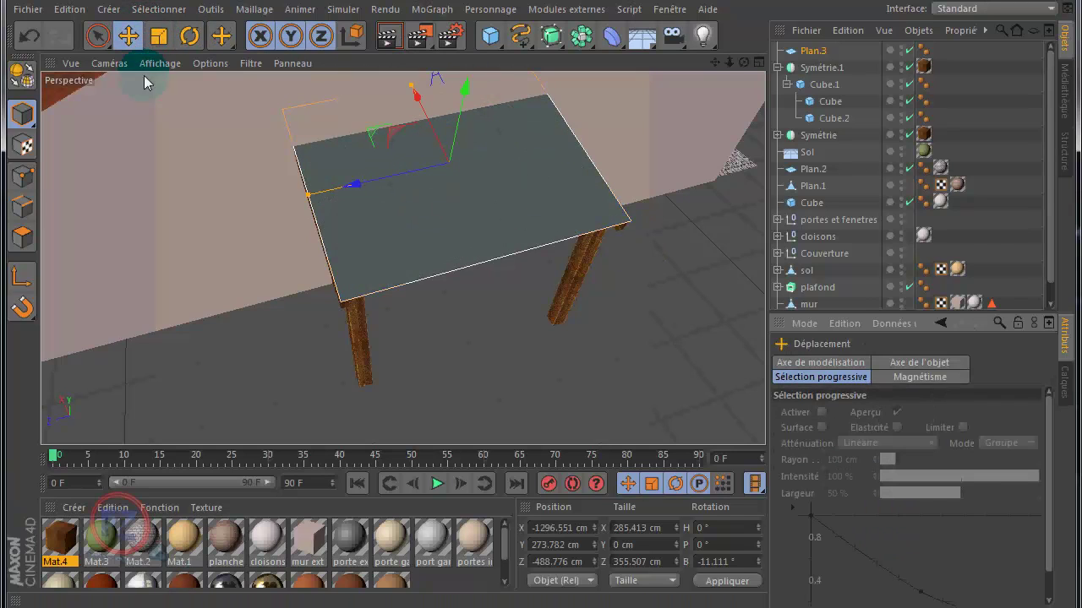
{"action": "left_click", "coordinate": [26, 77]}
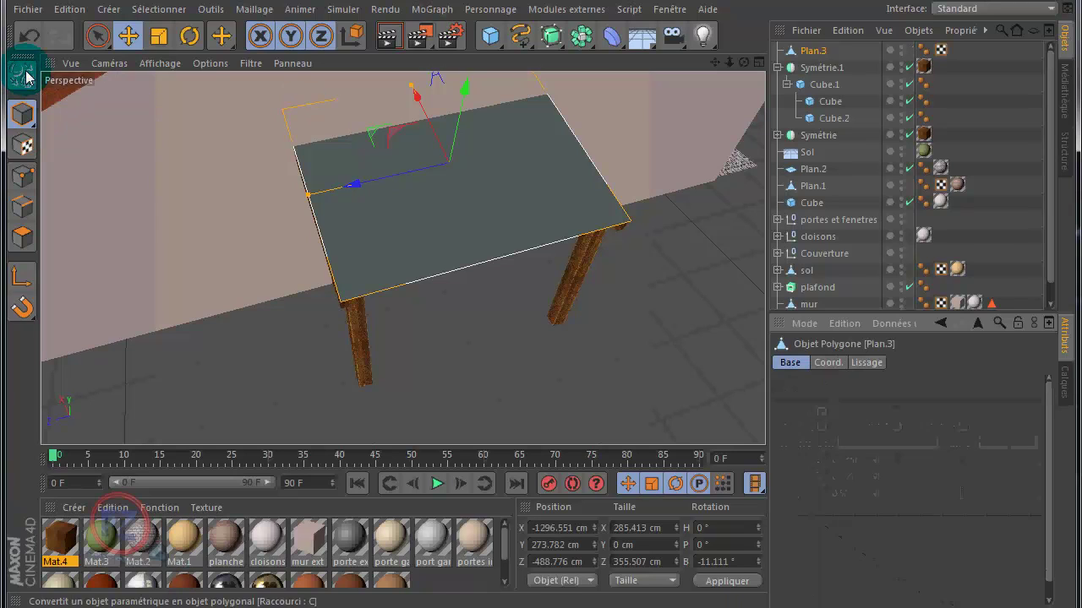
{"action": "left_click", "coordinate": [24, 240]}
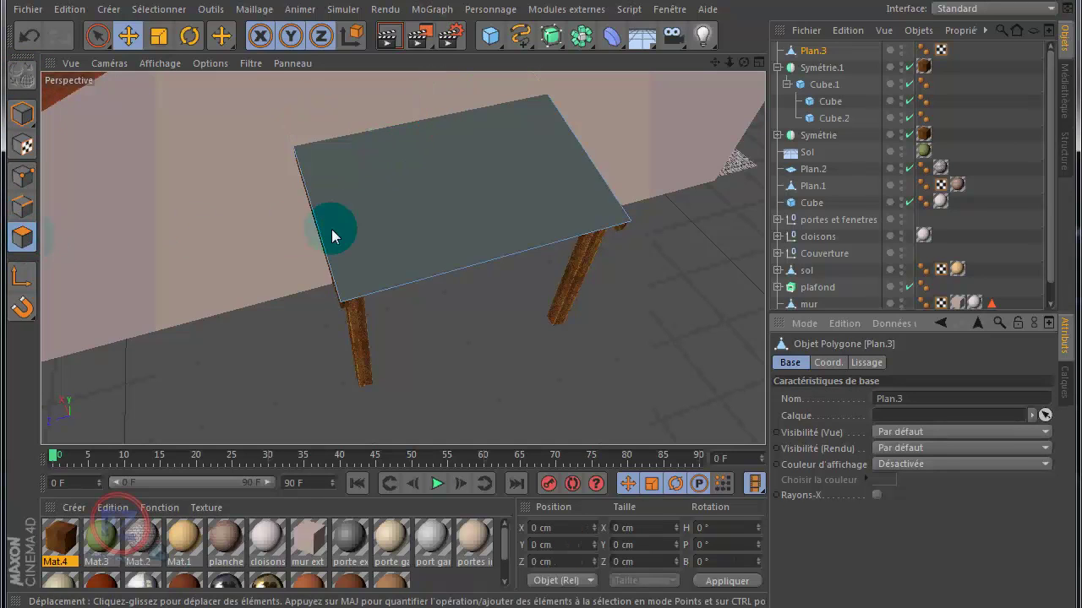
{"action": "left_click", "coordinate": [383, 226]}
{"action": "left_click", "coordinate": [383, 226]}
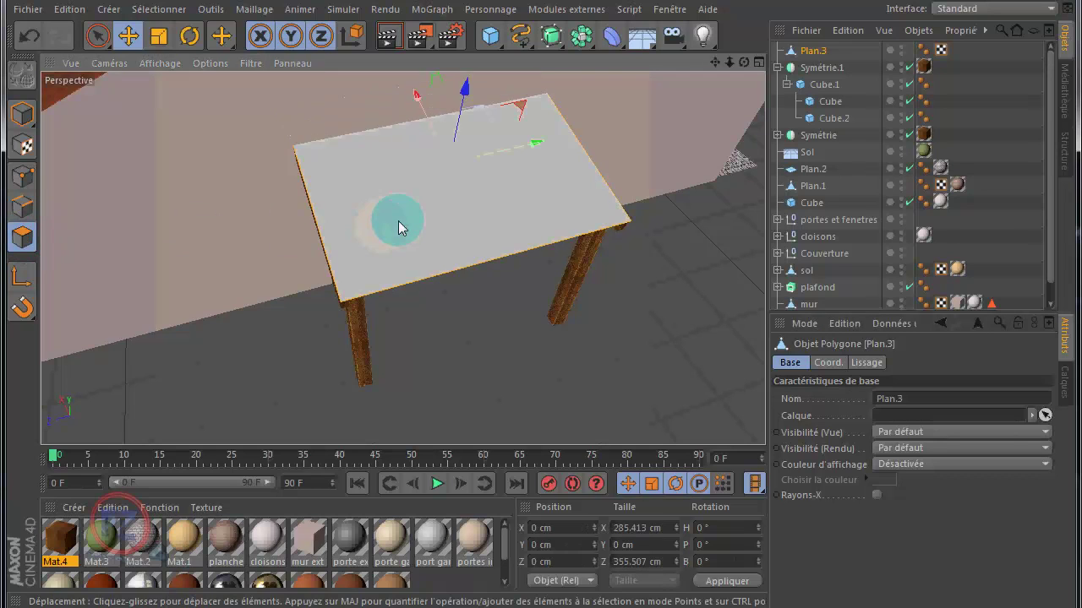
Step: Generate a Tuile Canal covering with TuileGEN from the selected polygon of Plan.3, with the Selection option enabled
{"action": "left_click_drag", "start_coordinate": [747, 59], "coordinate": [541, 311]}
{"action": "left_click_drag", "start_coordinate": [743, 65], "coordinate": [747, 70]}
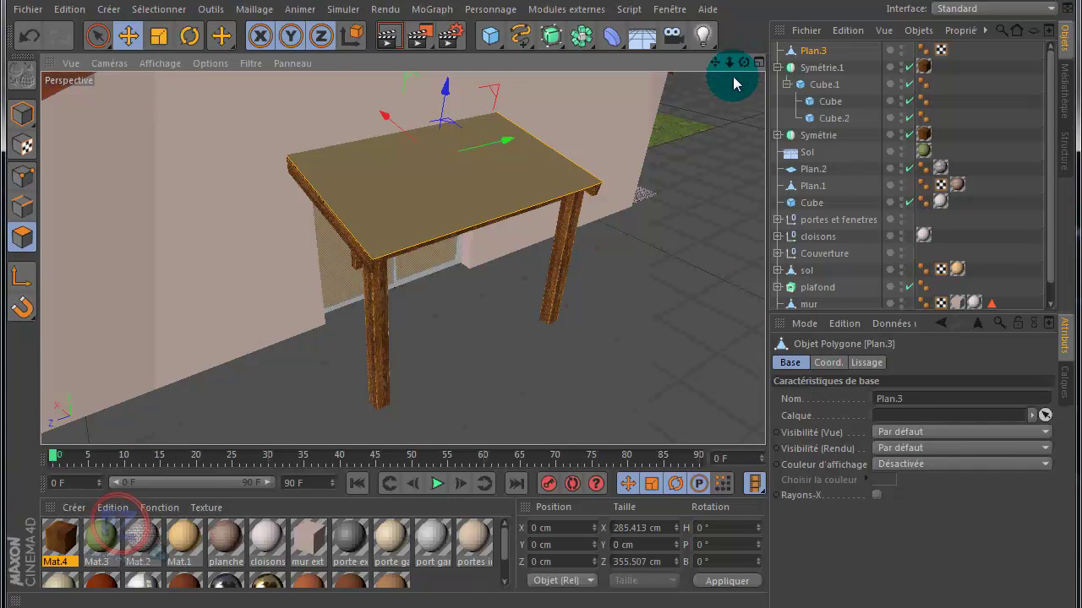
{"action": "left_click", "coordinate": [433, 194]}
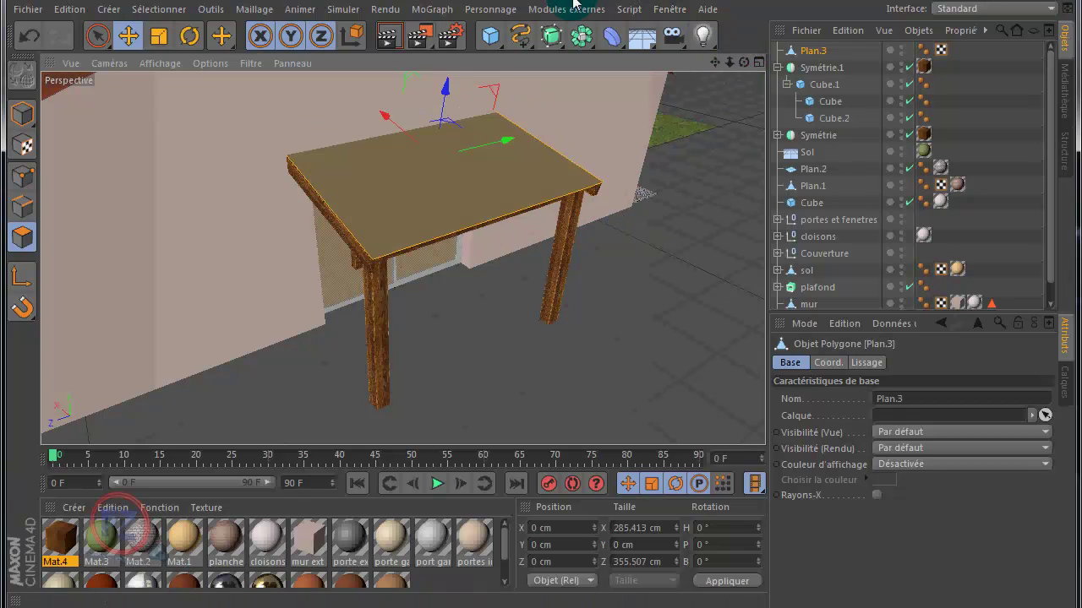
{"action": "left_click", "coordinate": [539, 12]}
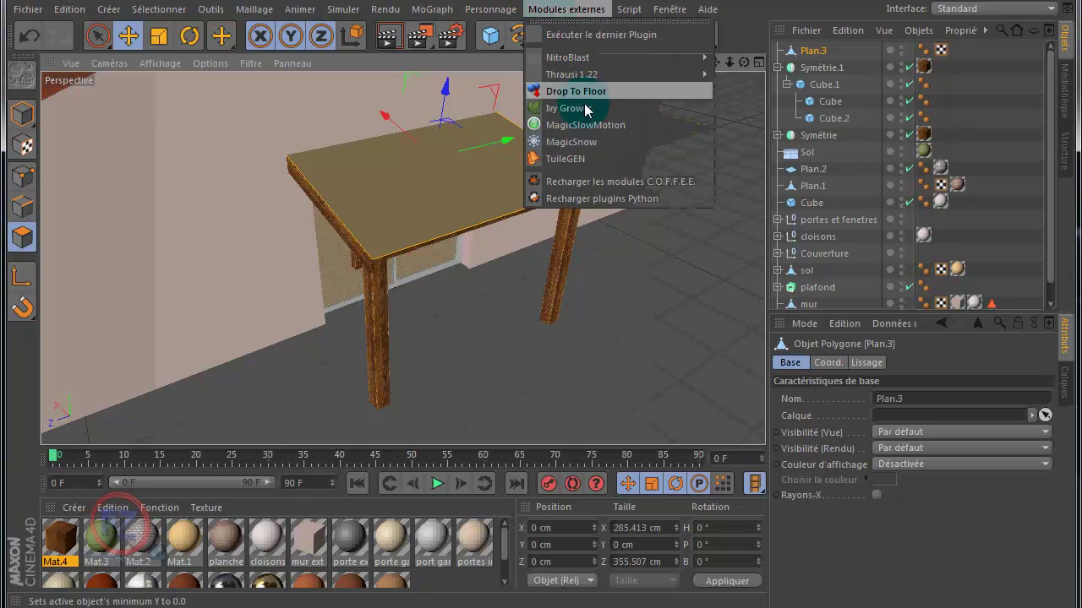
{"action": "left_click", "coordinate": [578, 163]}
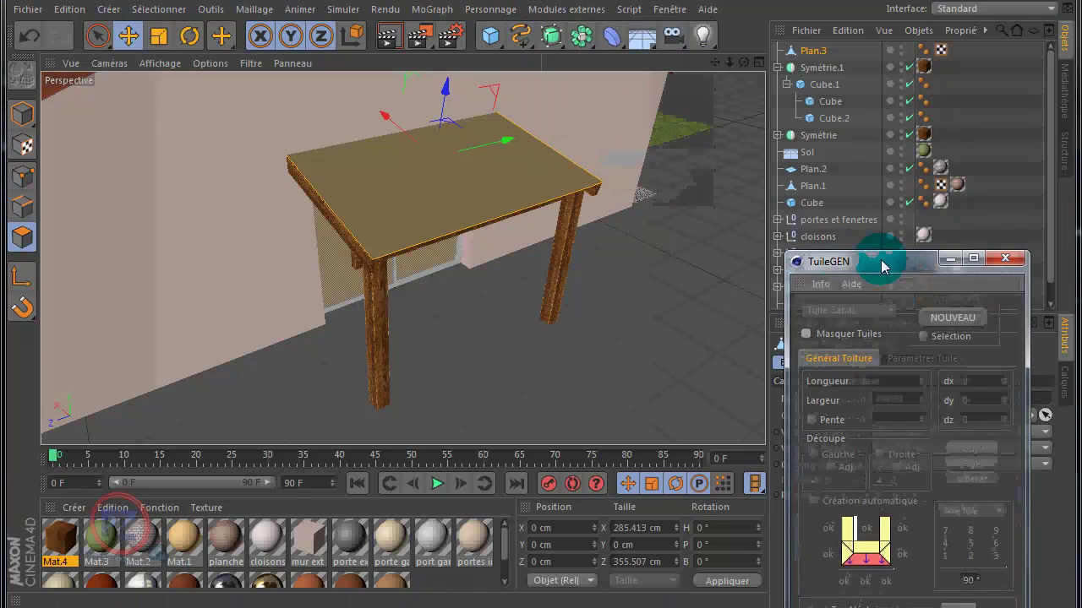
{"action": "left_click", "coordinate": [924, 338]}
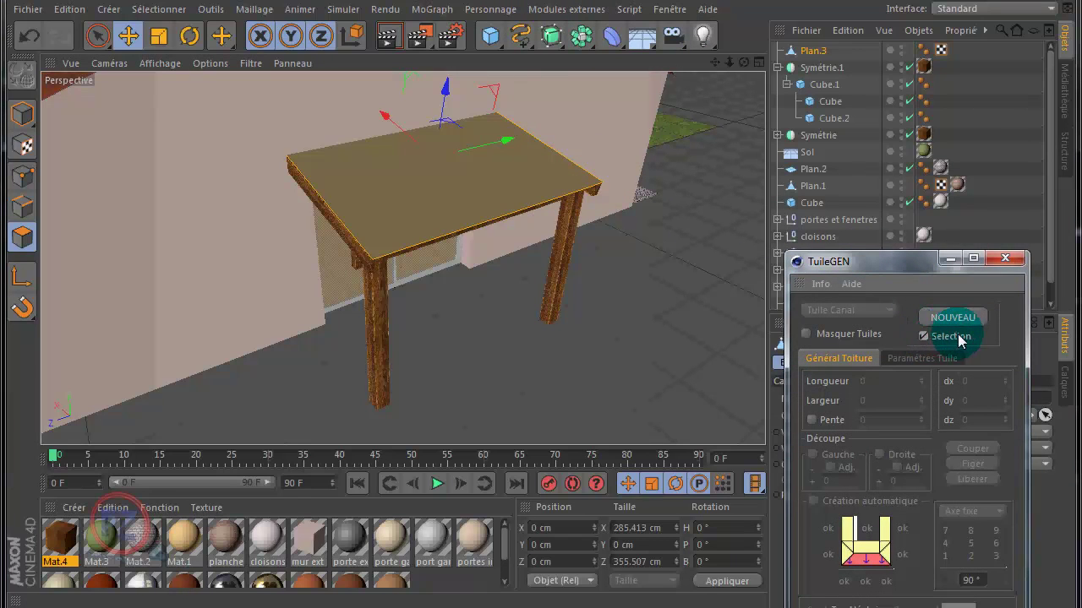
{"action": "left_click", "coordinate": [960, 321]}
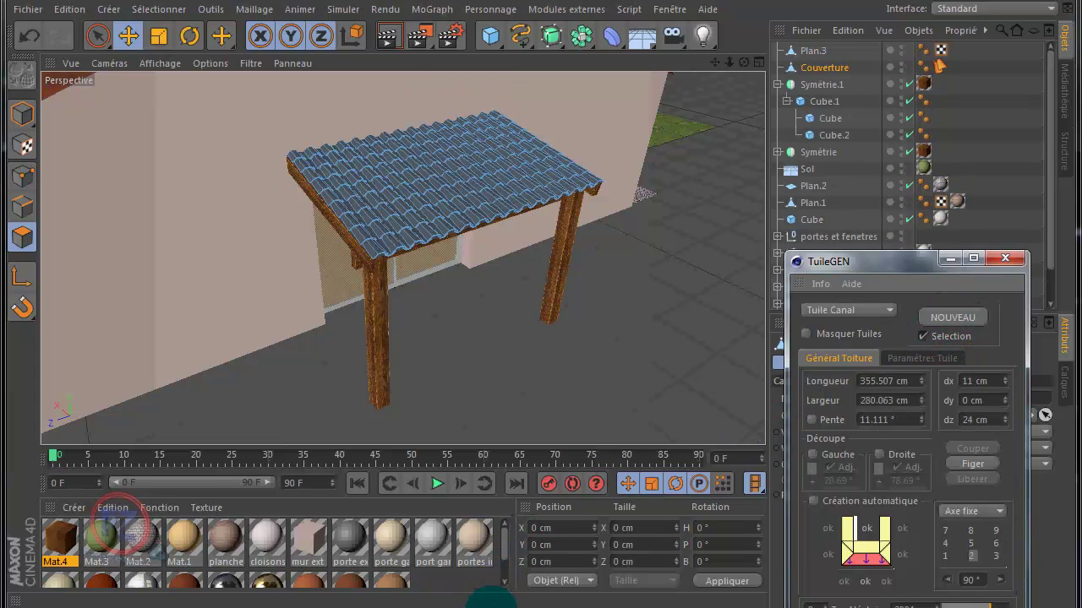
Step: Apply the materials tuiles.1, tuiles.2 and tuiles.3 to the new pergola covering
{"action": "left_click", "coordinate": [490, 607]}
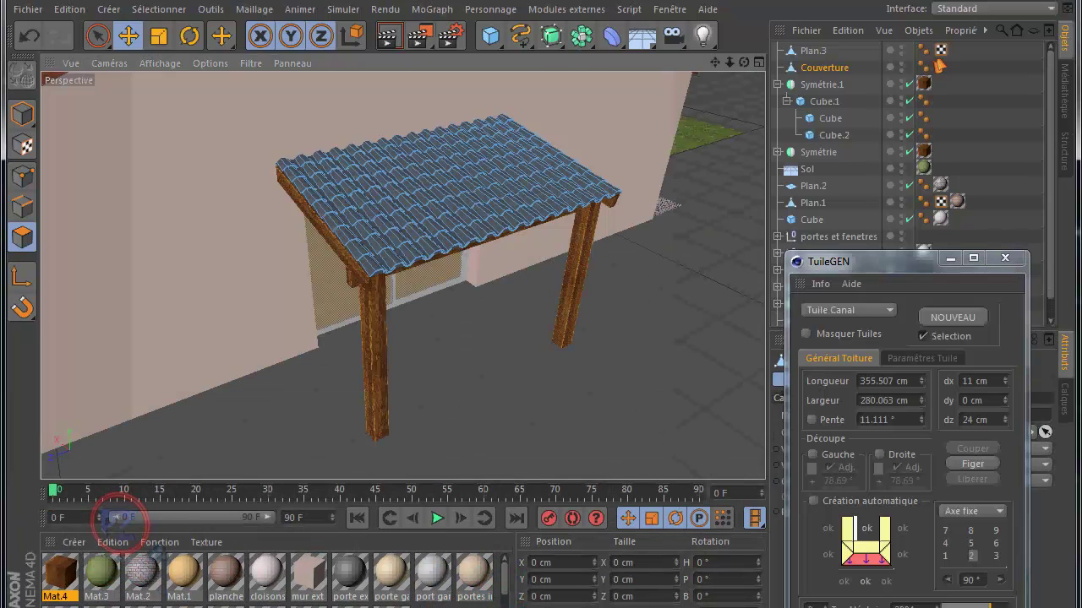
{"action": "left_click_drag", "start_coordinate": [507, 607], "coordinate": [507, 607]}
{"action": "scroll", "coordinate": [496, 560], "scroll_direction": "down", "scroll_amount": 1}
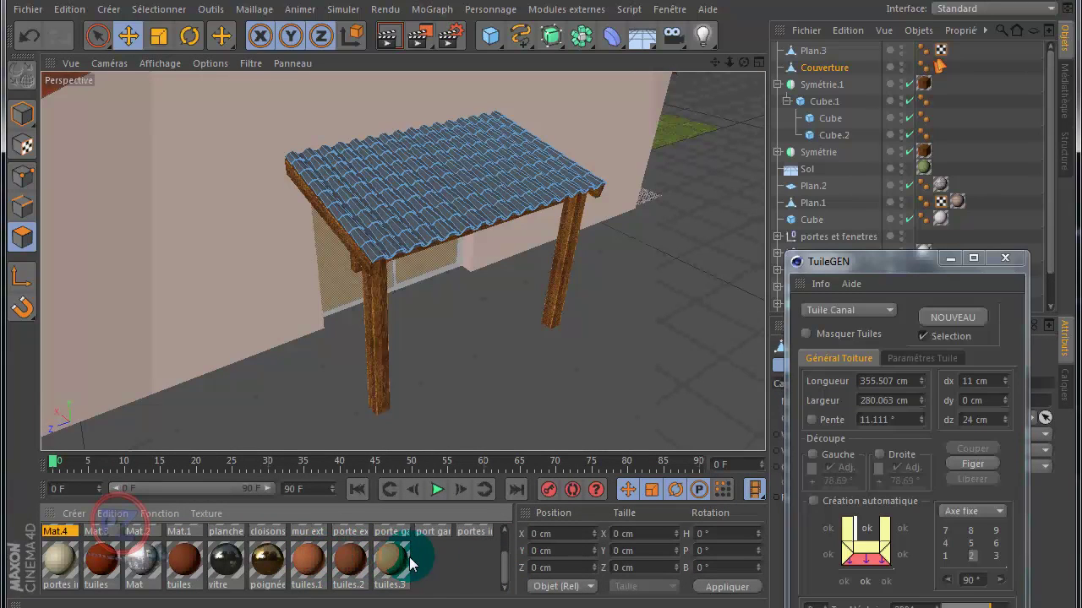
{"action": "left_click", "coordinate": [826, 606]}
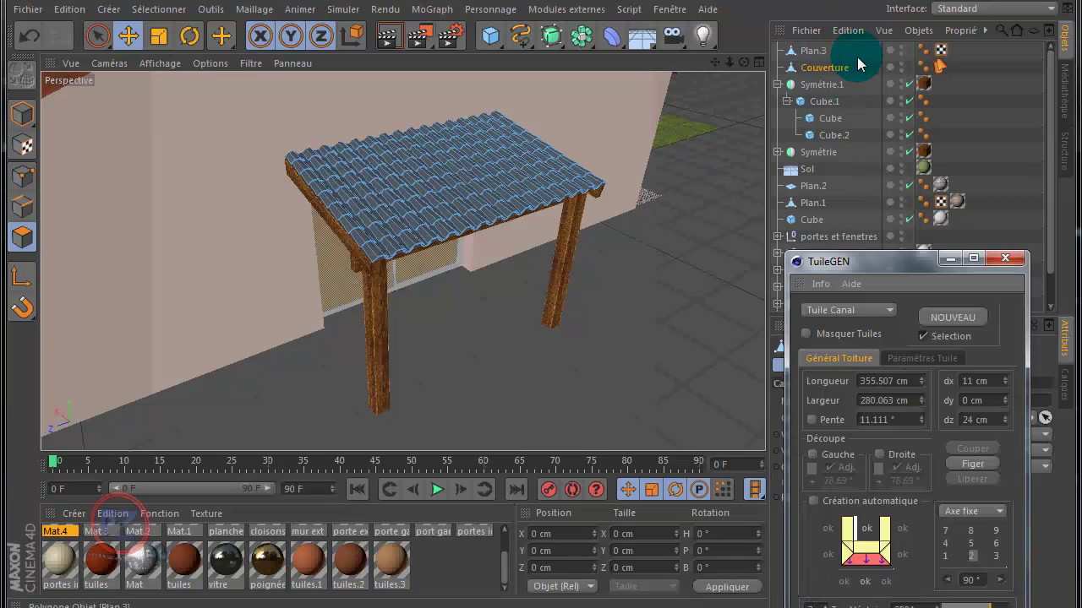
{"action": "left_click_drag", "start_coordinate": [311, 562], "coordinate": [835, 73]}
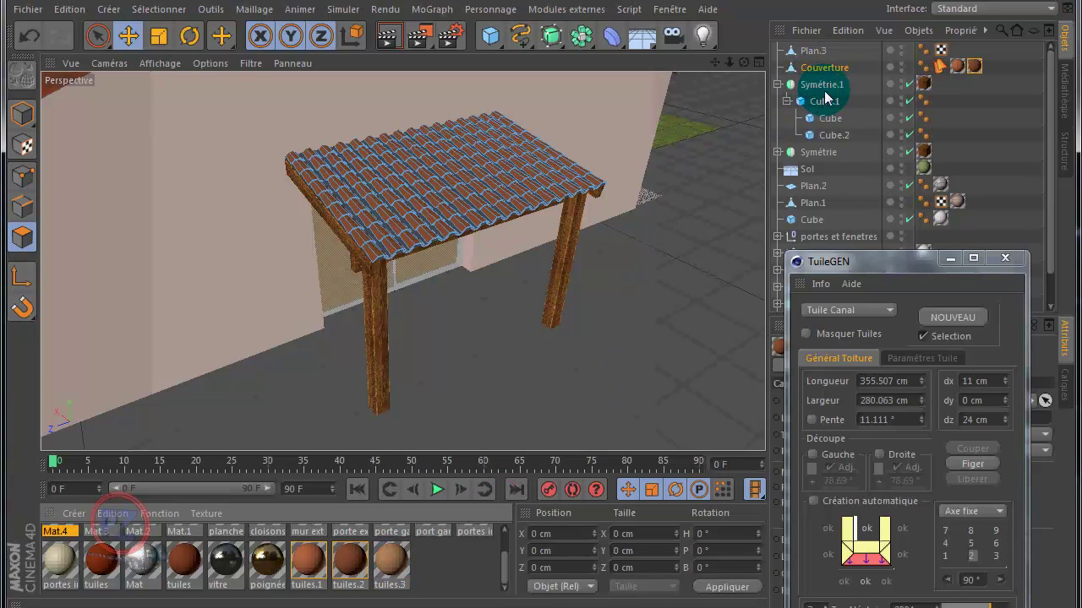
{"action": "left_click_drag", "start_coordinate": [833, 74], "coordinate": [831, 72]}
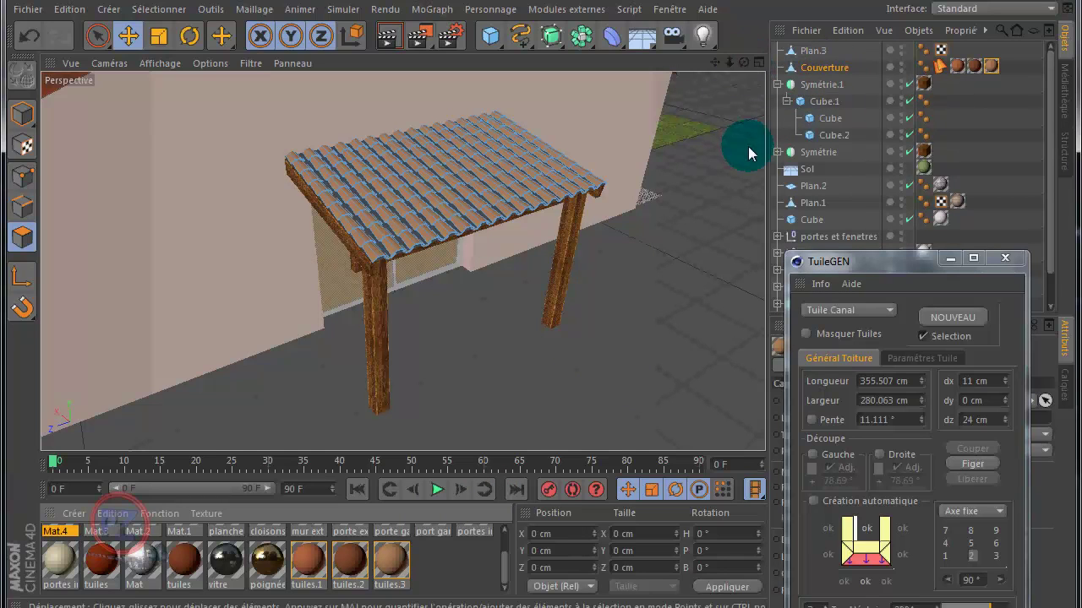
Step: Distribute the three tile materials randomly over the covering with a Tex Aléatoire value of -793 and freeze it
{"action": "left_click_drag", "start_coordinate": [541, 304], "coordinate": [541, 305], "text": "alt"}
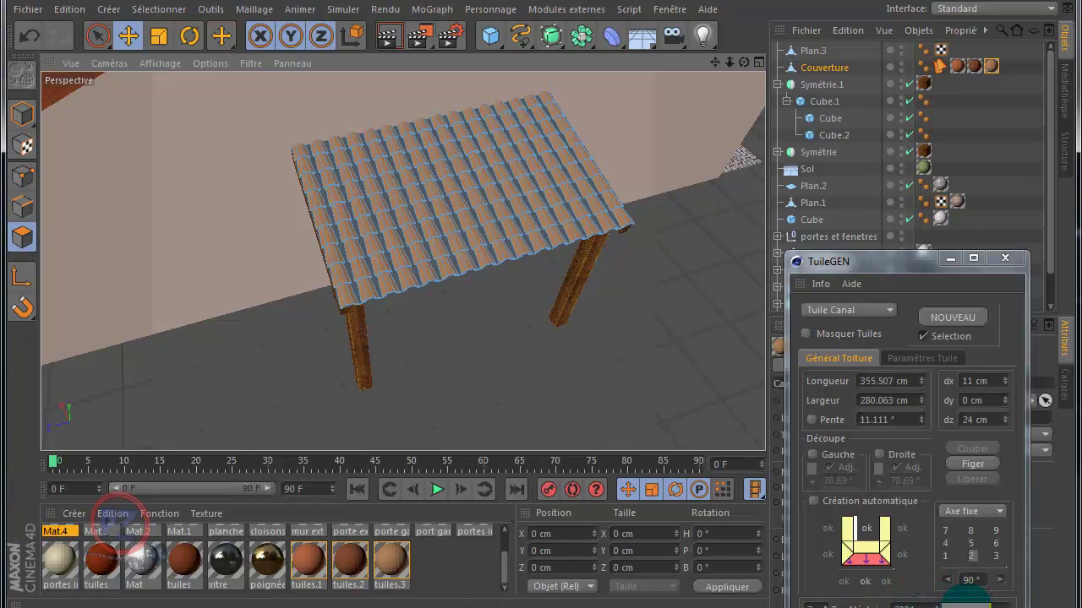
{"action": "left_click", "coordinate": [966, 600]}
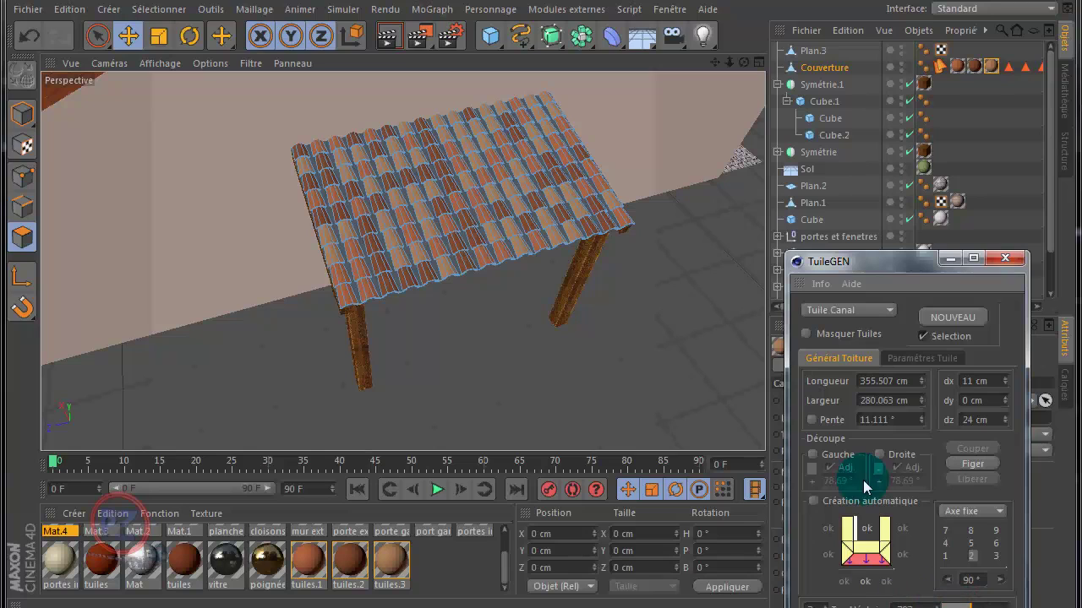
{"action": "left_click", "coordinate": [975, 464]}
Step: Lower Plan.3 beneath the tiles to about Y -4.489 cm and close TuileGEN
{"action": "left_click", "coordinate": [815, 51]}
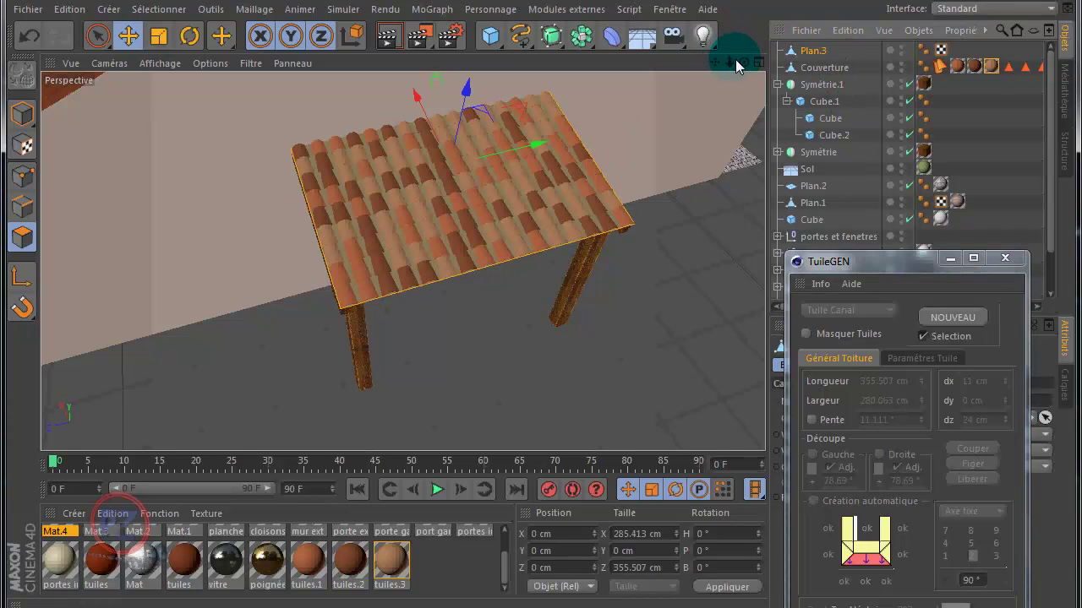
{"action": "mouse_move", "coordinate": [538, 306]}
{"action": "left_mouse_down", "text": "alt"}
{"action": "mouse_move", "coordinate": [535, 318]}
{"action": "mouse_move", "coordinate": [541, 307]}
{"action": "left_mouse_up", "text": "alt"}
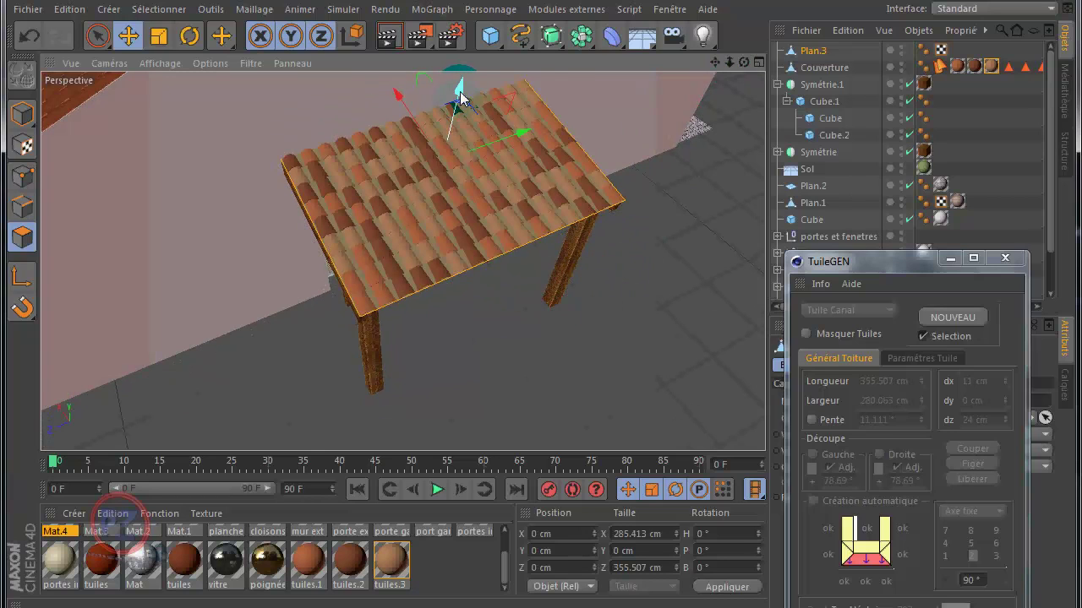
{"action": "left_click_drag", "start_coordinate": [461, 93], "coordinate": [461, 101]}
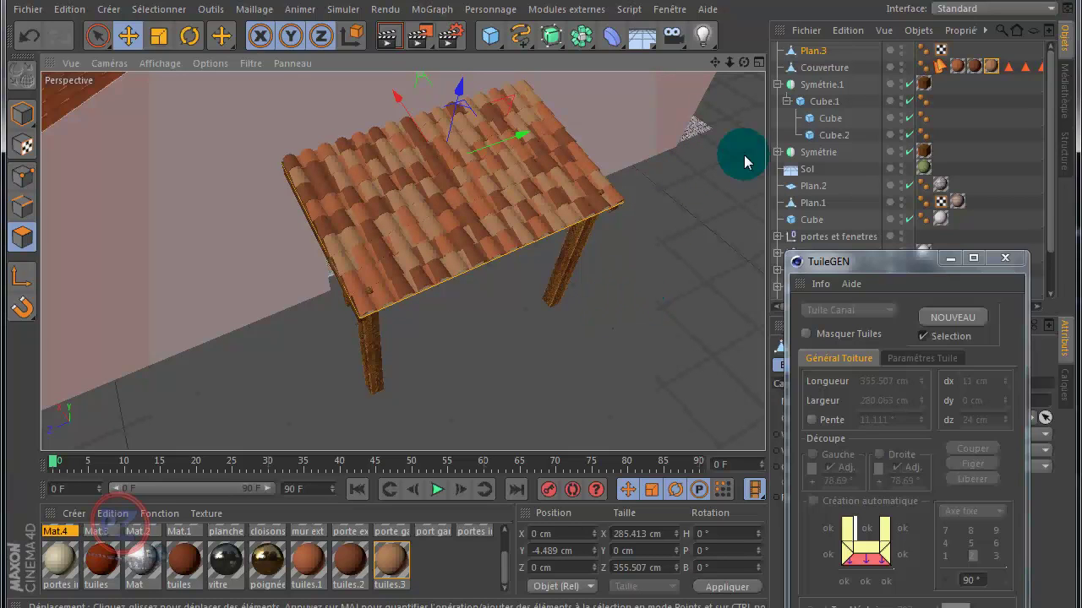
{"action": "left_click_drag", "start_coordinate": [716, 101], "coordinate": [676, 256], "text": "alt"}
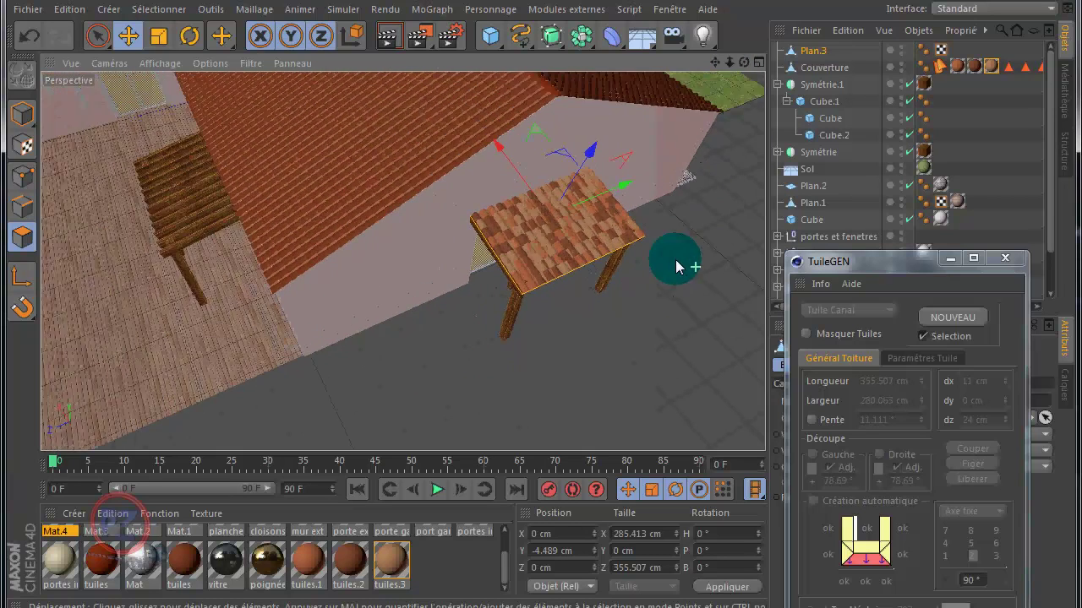
{"action": "left_click_drag", "start_coordinate": [743, 63], "coordinate": [541, 304]}
{"action": "left_click_drag", "start_coordinate": [717, 84], "coordinate": [598, 248]}
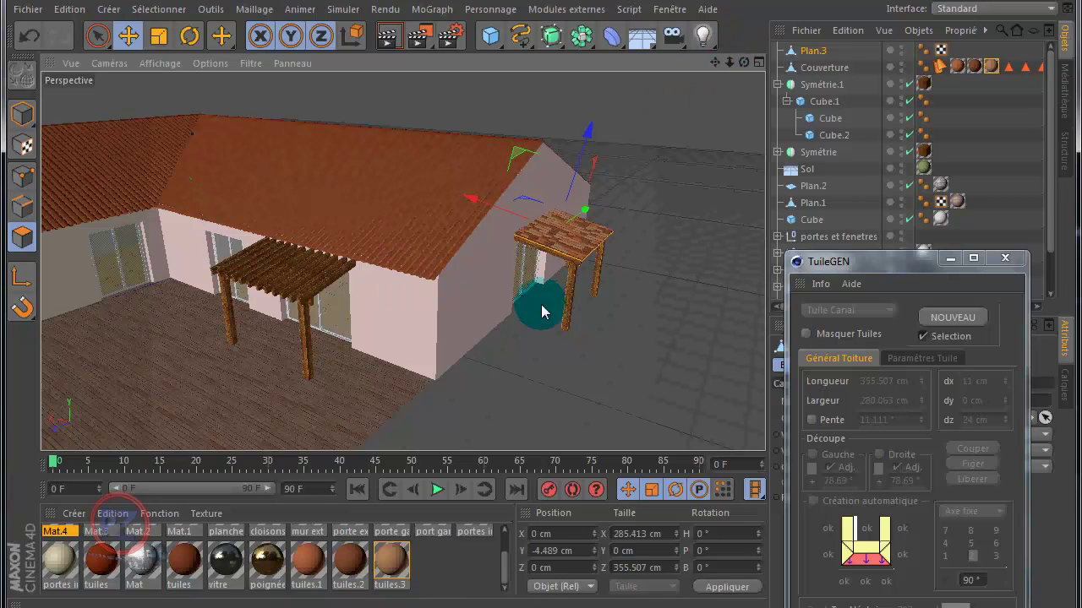
{"action": "mouse_move", "coordinate": [540, 311]}
{"action": "left_mouse_down", "text": "alt"}
{"action": "mouse_move", "coordinate": [580, 299]}
{"action": "mouse_move", "coordinate": [543, 306]}
{"action": "left_mouse_up", "text": "alt"}
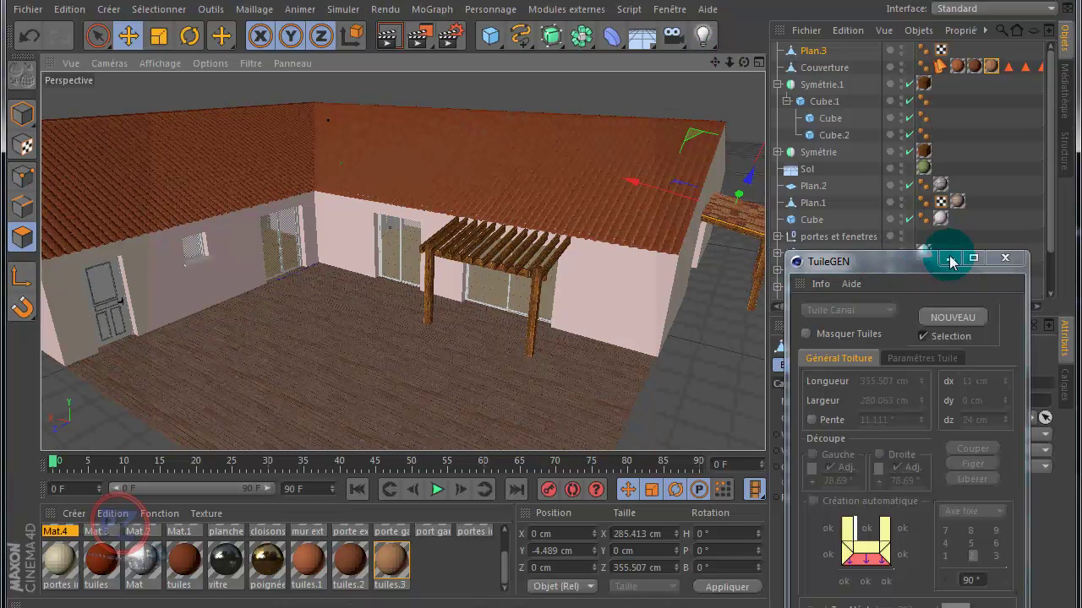
{"action": "left_click", "coordinate": [1004, 257]}
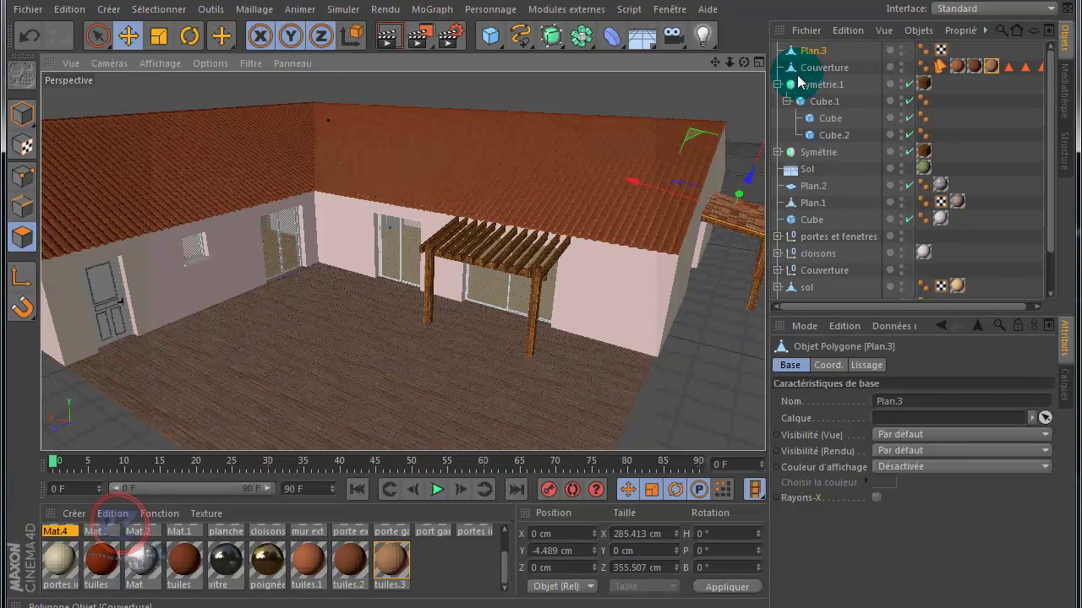
Step: Reopen TuileGEN from the tag on the pergola's Couverture, release the frozen covering for editing and close TuileGEN
{"action": "double_click", "coordinate": [939, 68]}
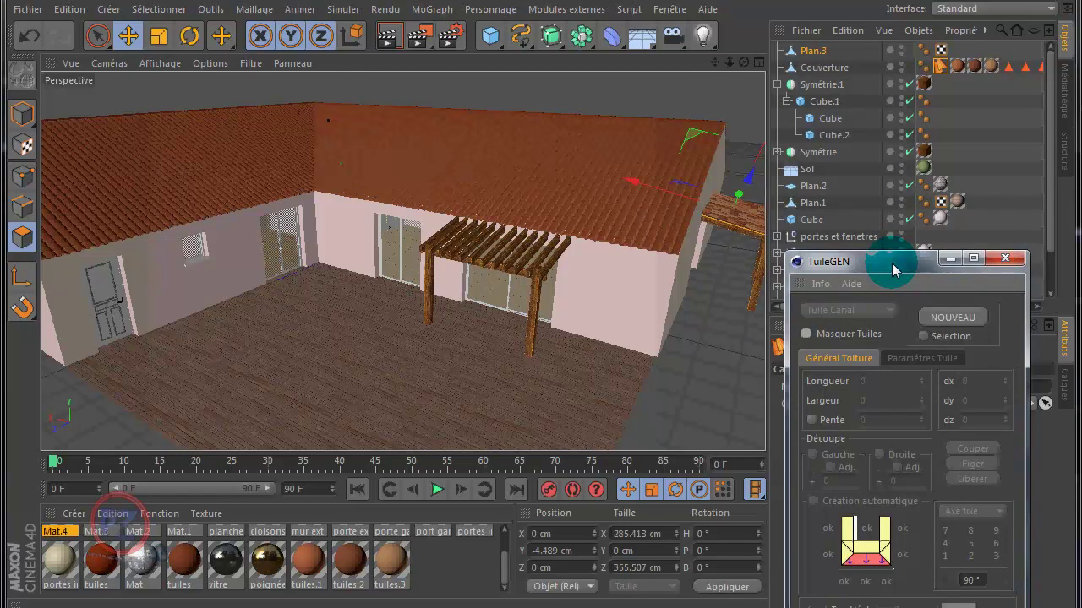
{"action": "left_click_drag", "start_coordinate": [894, 269], "coordinate": [897, 153]}
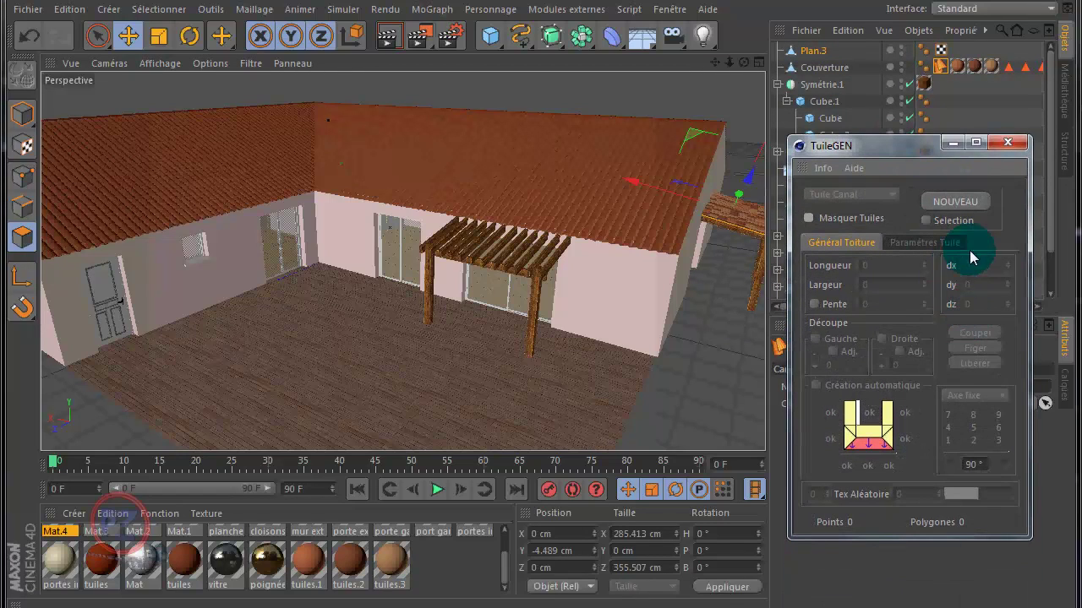
{"action": "left_click", "coordinate": [824, 67]}
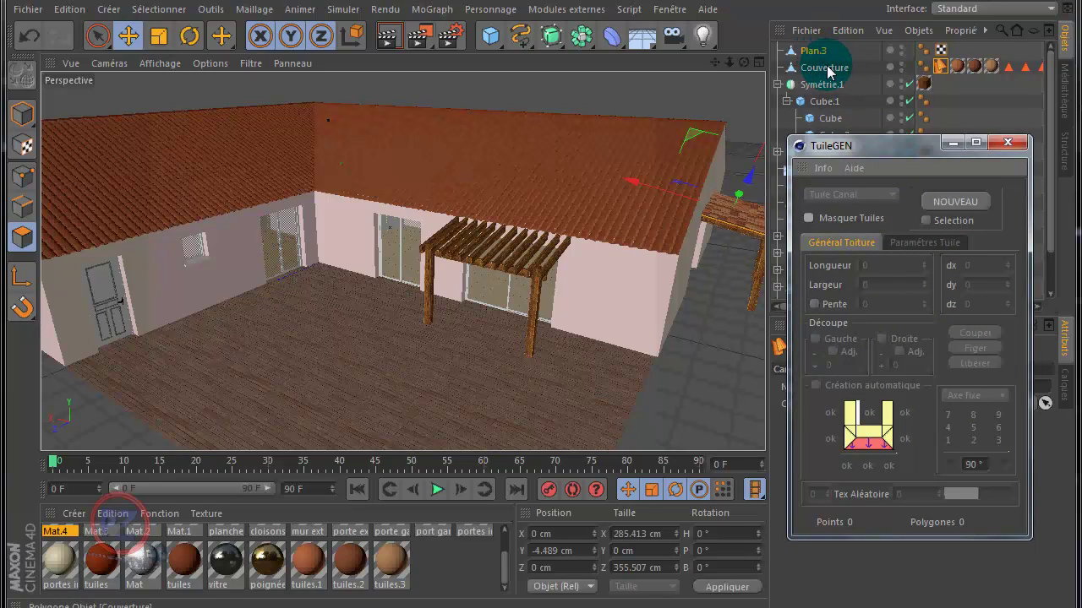
{"action": "left_click", "coordinate": [887, 404]}
{"action": "left_click", "coordinate": [847, 468]}
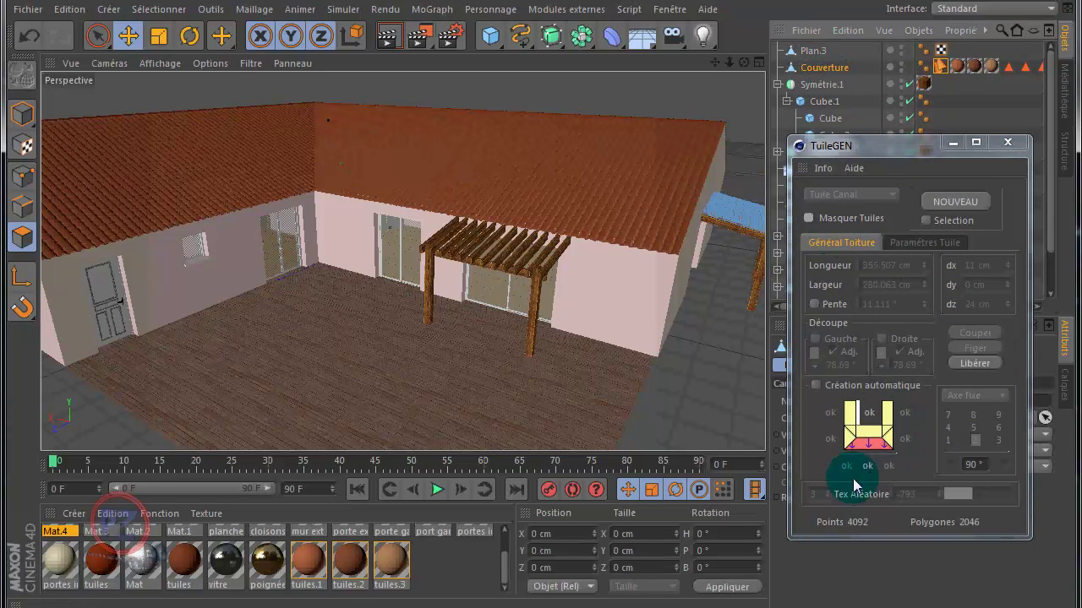
{"action": "left_click", "coordinate": [974, 362]}
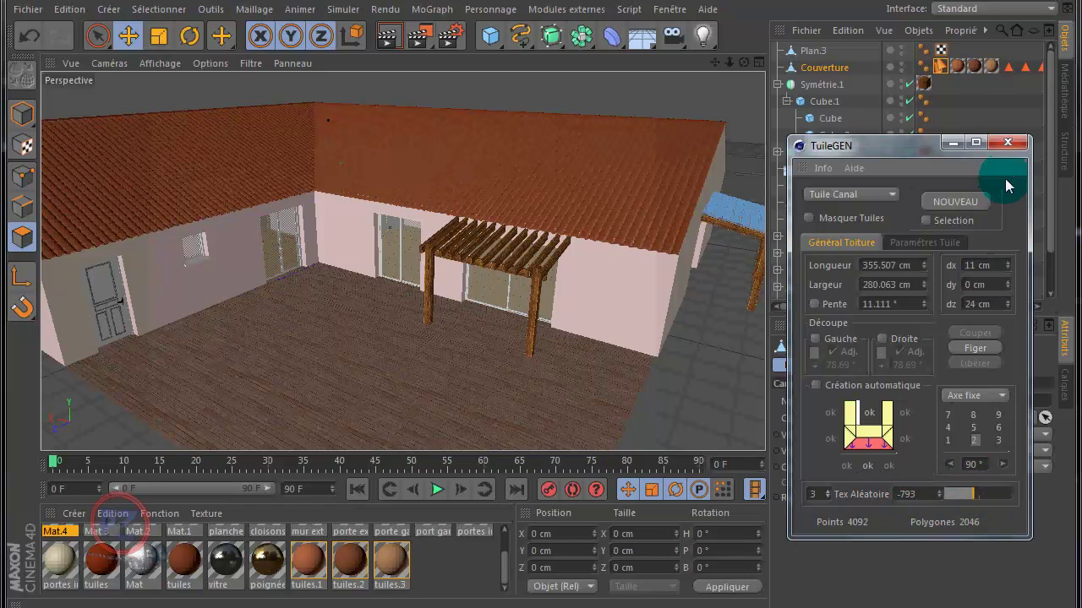
{"action": "left_click", "coordinate": [1009, 146]}
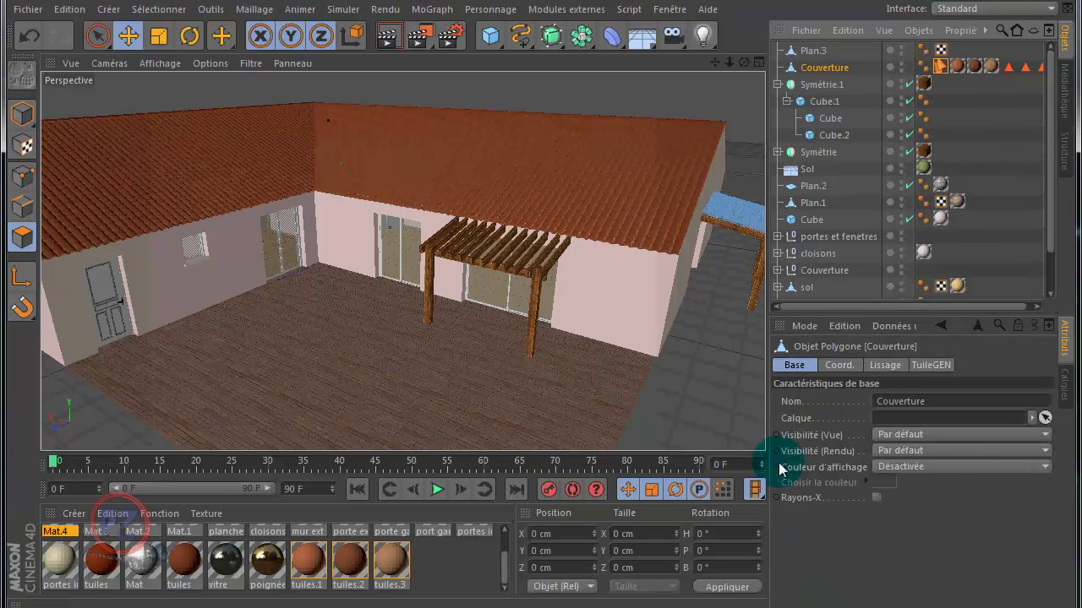
Step: Render the perspective view framing the whole house with both pergolas
{"action": "left_click", "coordinate": [816, 51]}
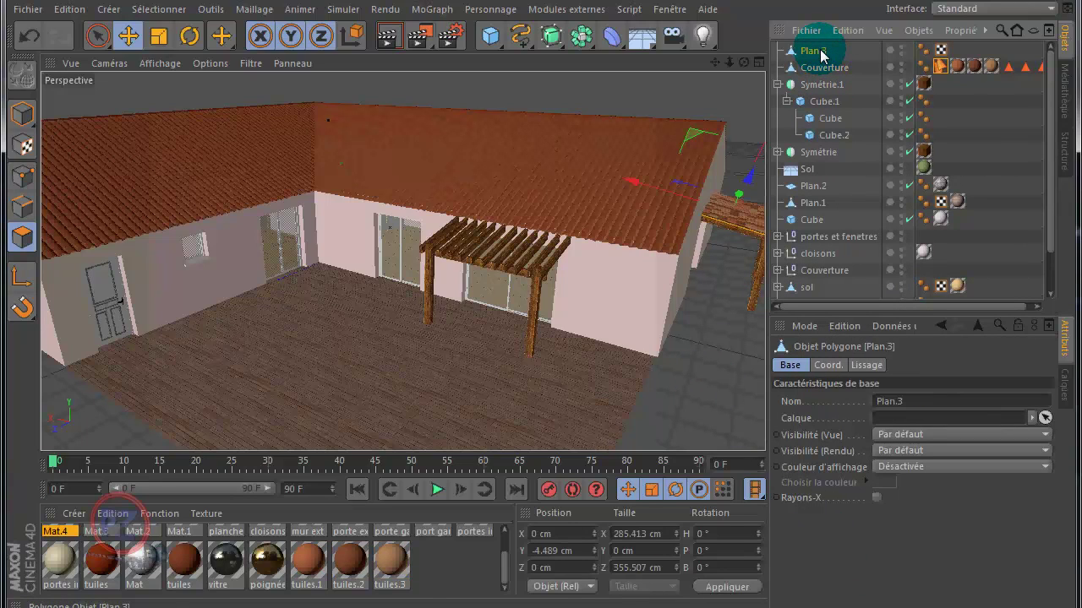
{"action": "left_click_drag", "start_coordinate": [406, 375], "coordinate": [440, 382], "text": "alt"}
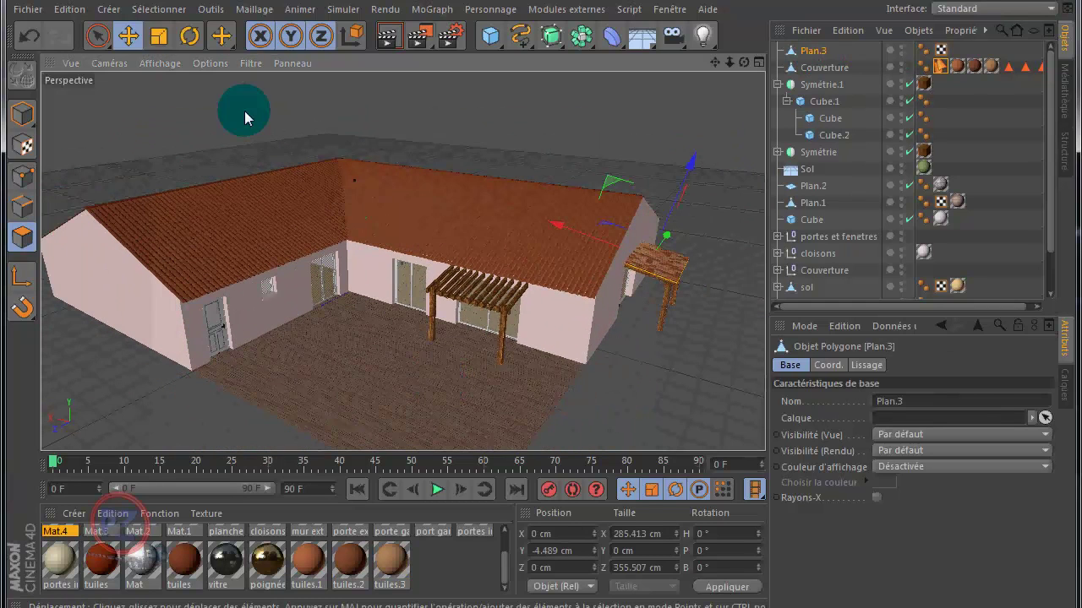
{"action": "left_click", "coordinate": [388, 37]}
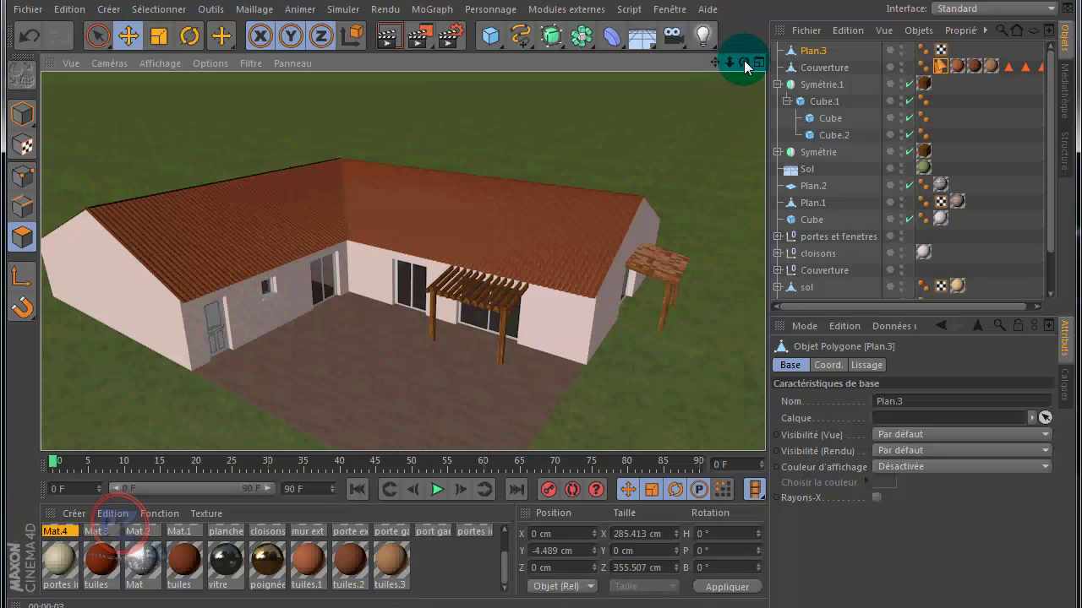
Step: Frame the tiled pergola in front of the gable's sliding door at a low viewing angle
{"action": "left_click_drag", "start_coordinate": [744, 60], "coordinate": [457, 360]}
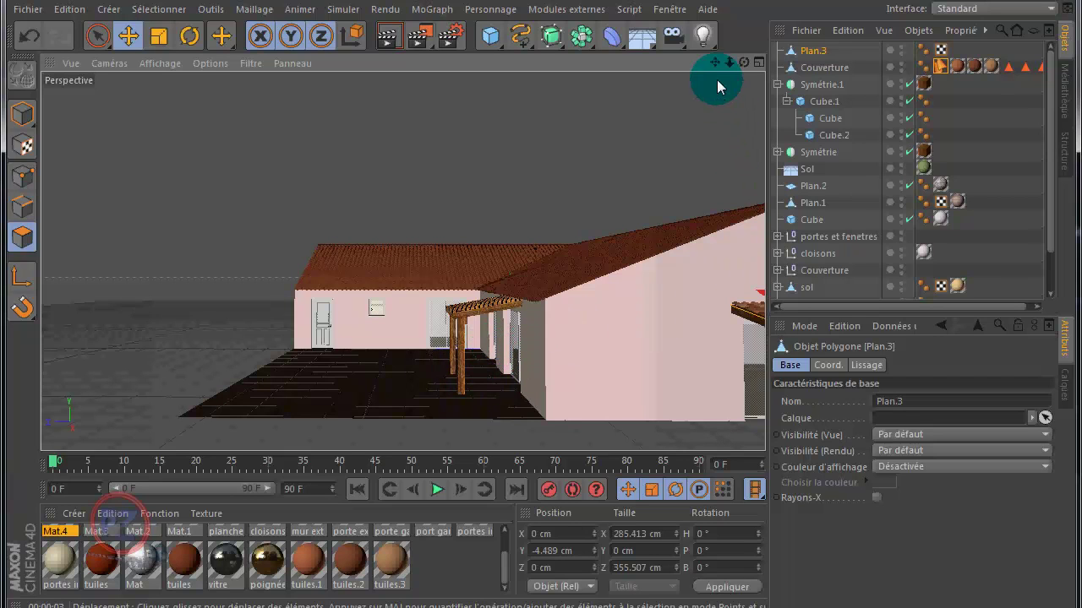
{"action": "left_click_drag", "start_coordinate": [715, 62], "coordinate": [541, 312]}
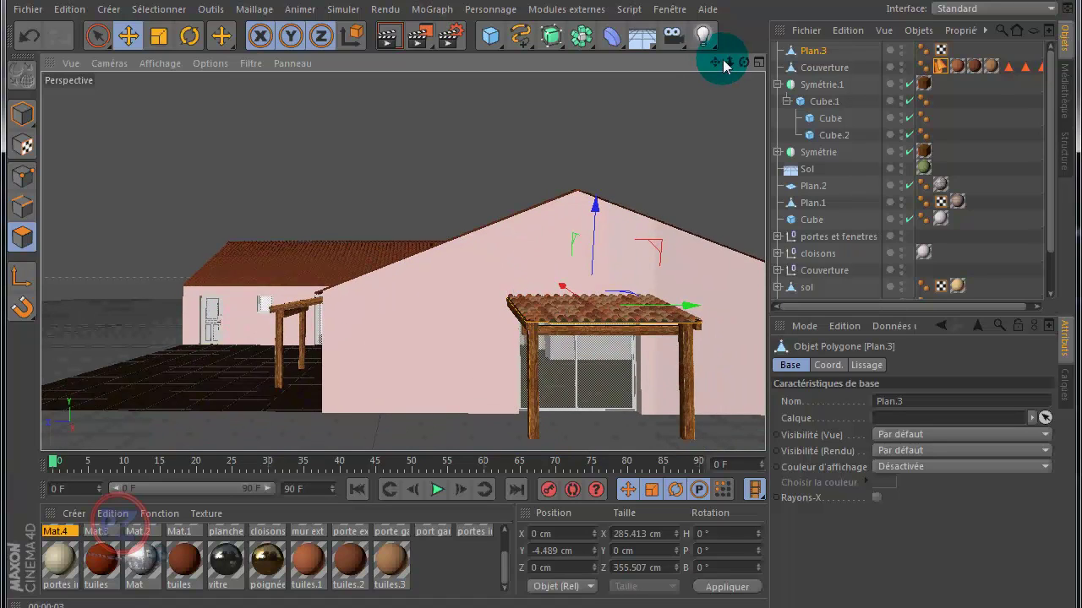